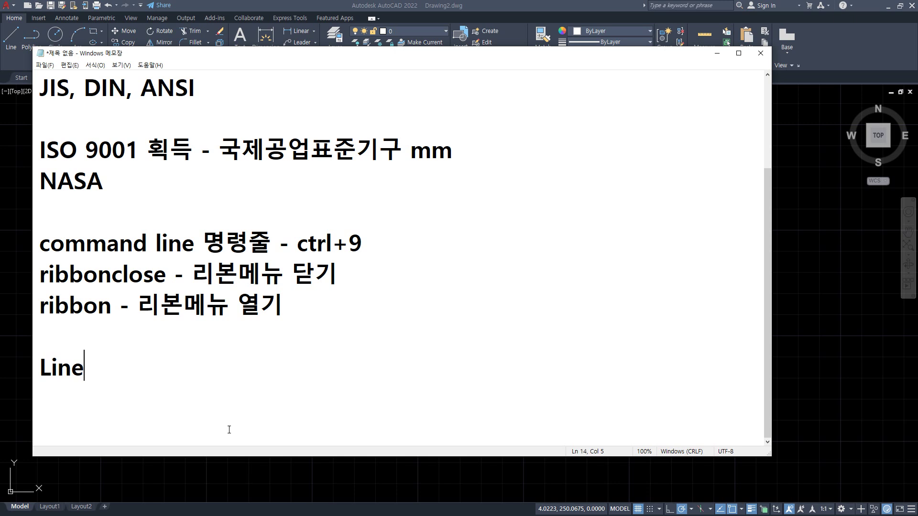
Complete the "Line" entry in the notes with the explanation "(선을 그리는 명령 L)".
type("(선")
type("을 그리는 ")
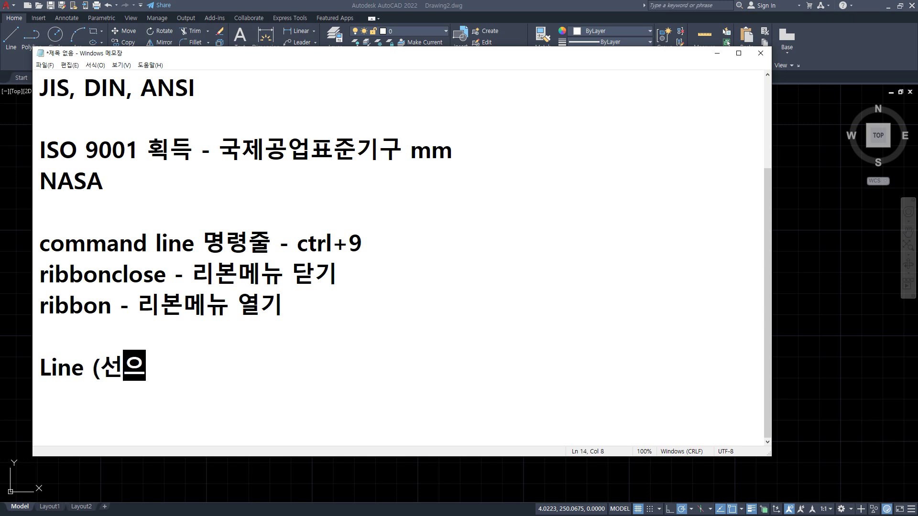
type("명령 L")
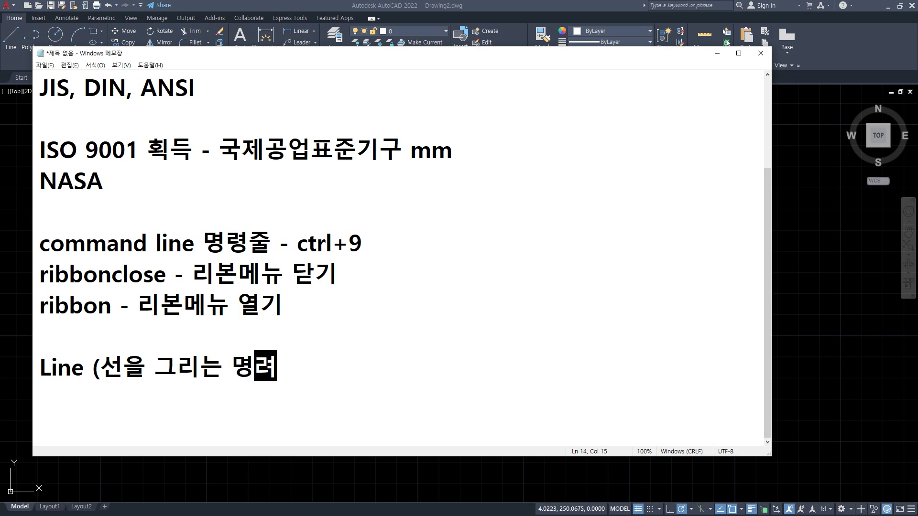
type(")")
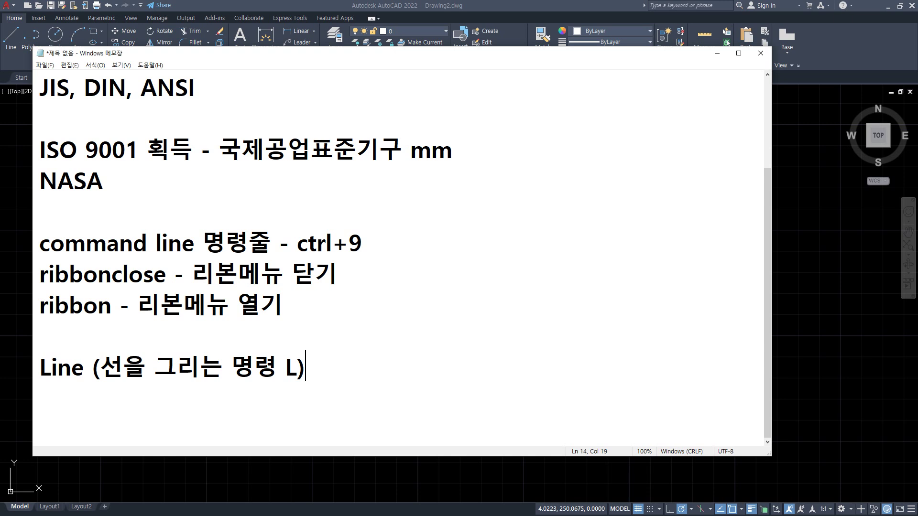
Add a new line below the Line entry reading "Circle(원을 그리는 명령 C)".
key("Return")
type("Circle")
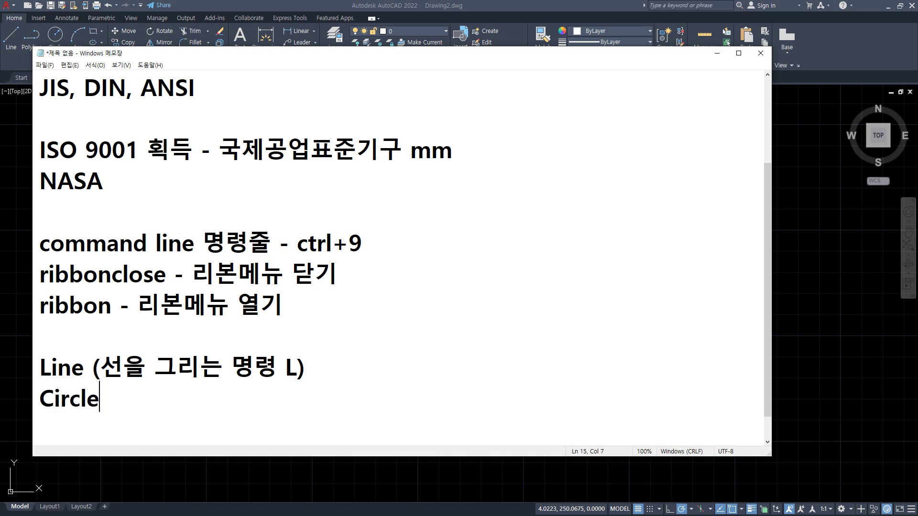
type("(원을 그리")
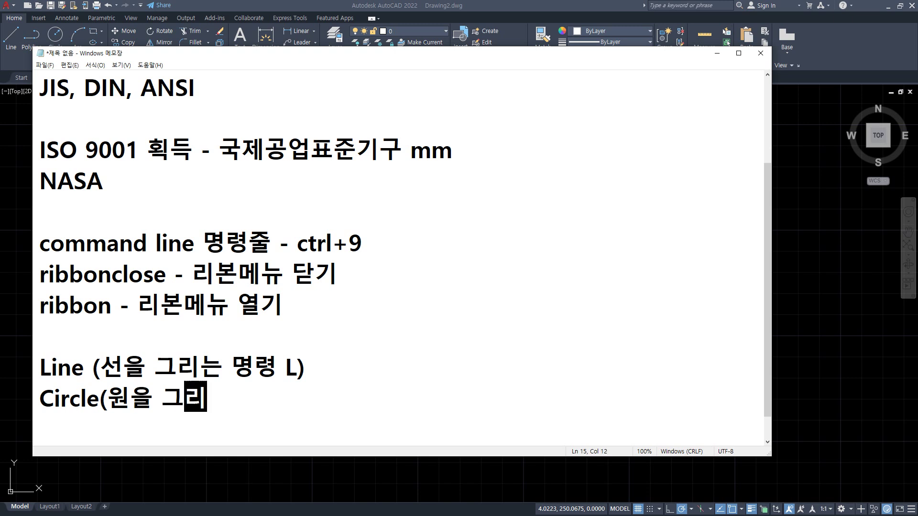
type("는 명령 C)")
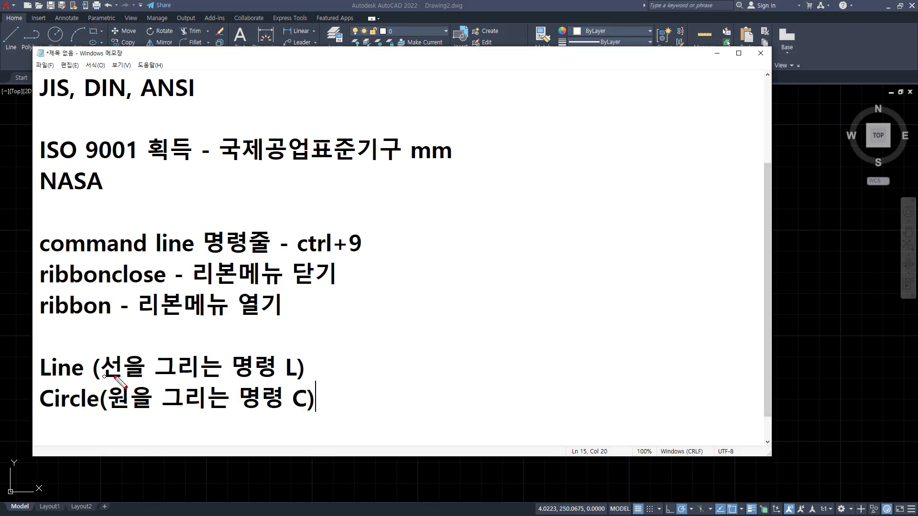
left_click_drag(123, 374, 254, 373)
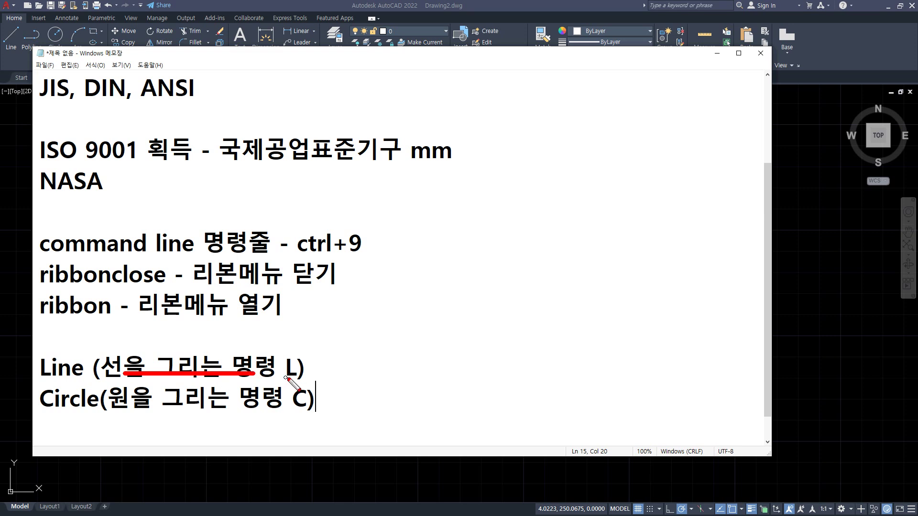
mouse_move(78, 382)
left_mouse_down()
mouse_move(51, 340)
mouse_move(80, 384)
left_mouse_up()
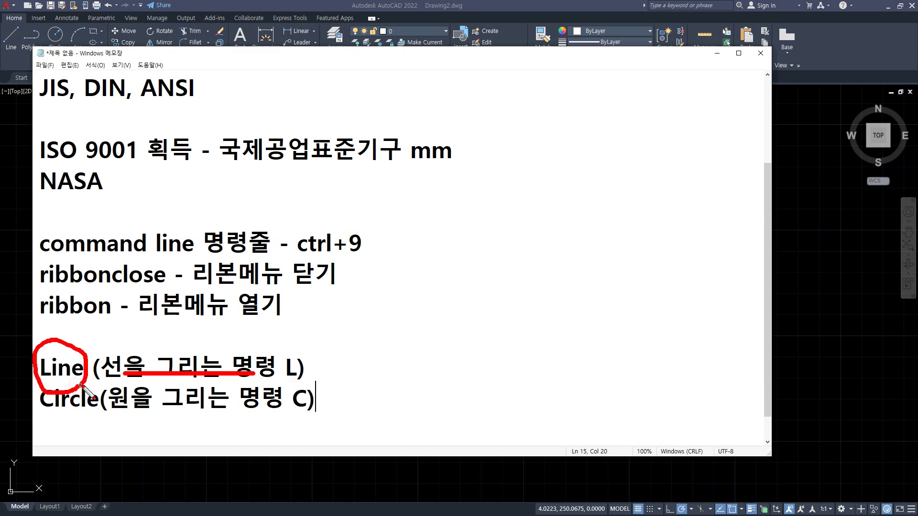
left_click_drag(299, 383, 272, 384)
mouse_move(286, 389)
left_mouse_down()
mouse_move(291, 351)
mouse_move(290, 378)
left_mouse_up()
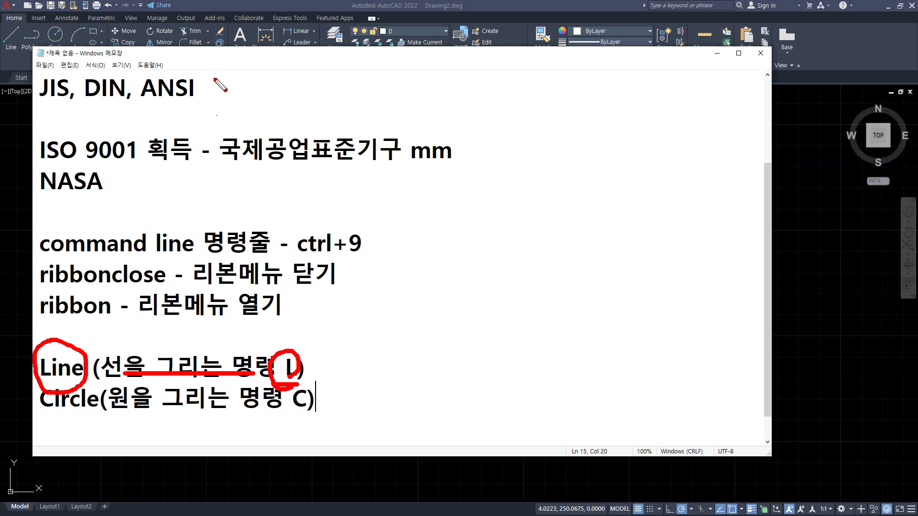
key("Escape")
Switch to AutoCAD and dock the floating command line below the drawing area.
left_click(227, 2)
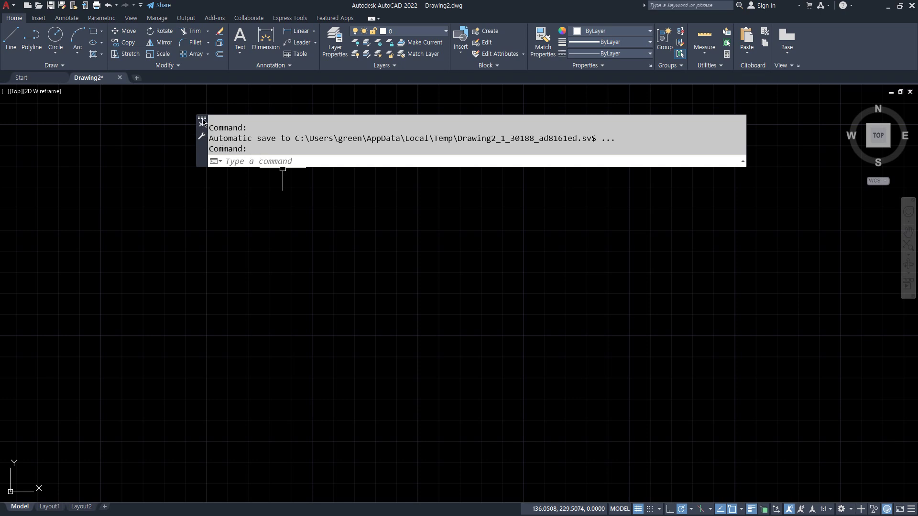
left_click_drag(204, 140, 255, 459)
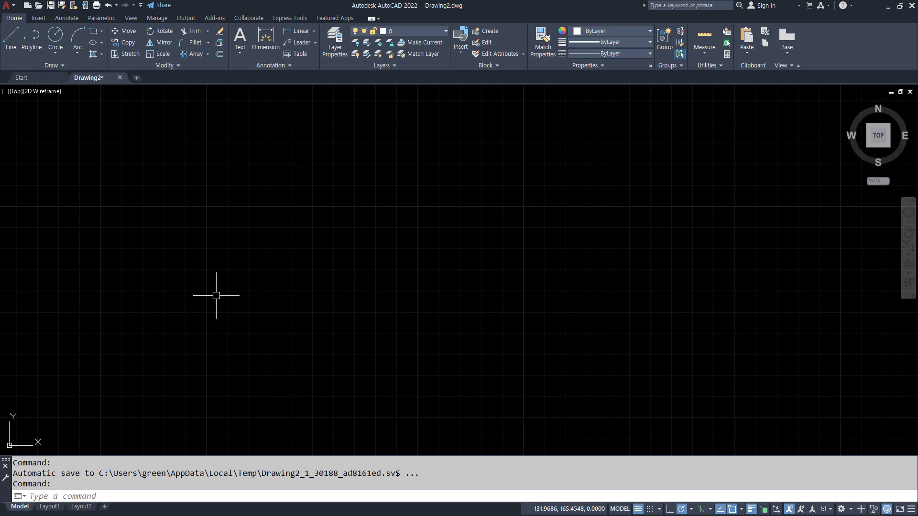
mouse_move(6, 463)
left_mouse_down()
mouse_move(236, 238)
mouse_move(245, 494)
left_mouse_up()
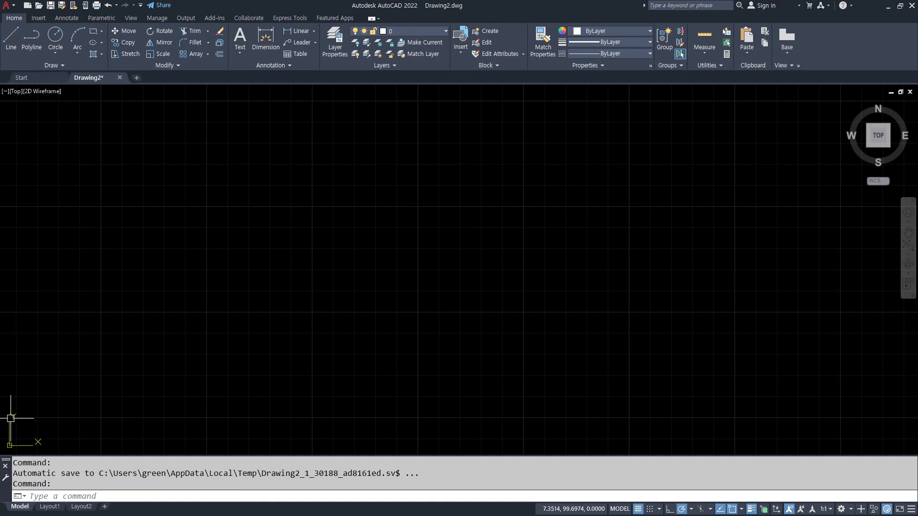
Undock the command line, redocking it once in between, and leave it floating over the upper part of the drawing area.
mouse_move(6, 461)
left_mouse_down()
mouse_move(150, 335)
mouse_move(199, 143)
mouse_move(198, 112)
left_mouse_up()
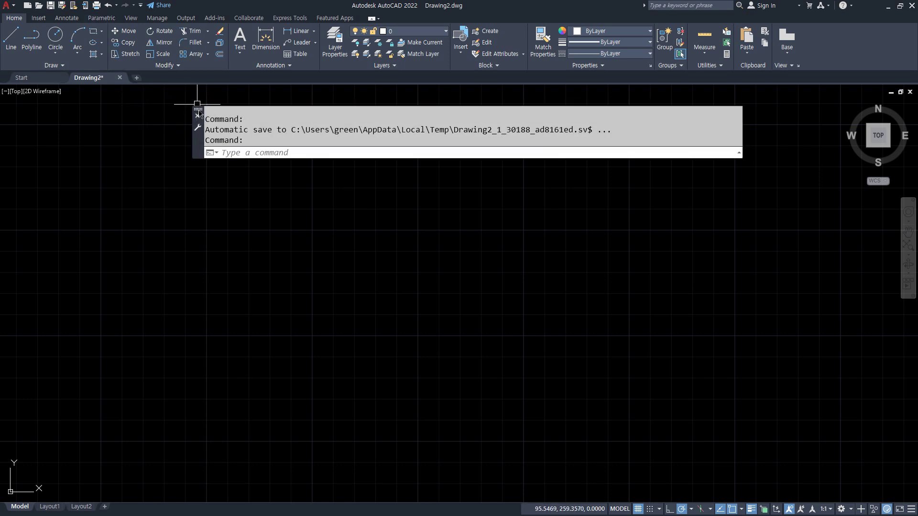
left_click_drag(198, 110, 244, 478)
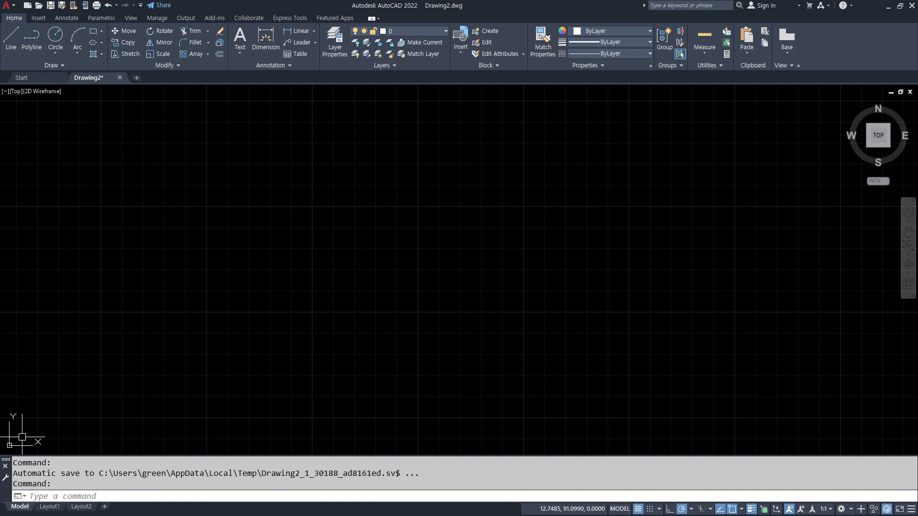
mouse_move(6, 460)
left_mouse_down()
mouse_move(205, 181)
mouse_move(202, 86)
left_mouse_up()
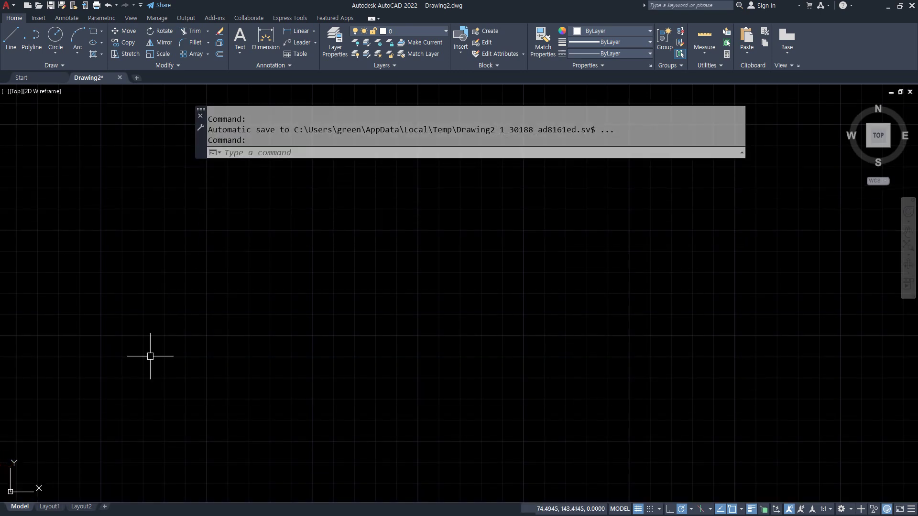
Enter the LINE command by its full name and draw five connected orthogonal segments running right, up, right, down and right.
left_click(290, 152)
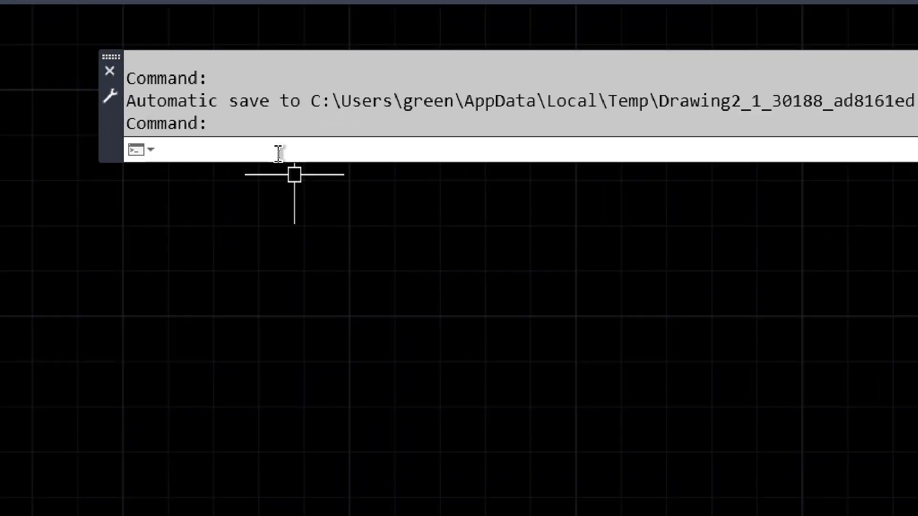
type("li")
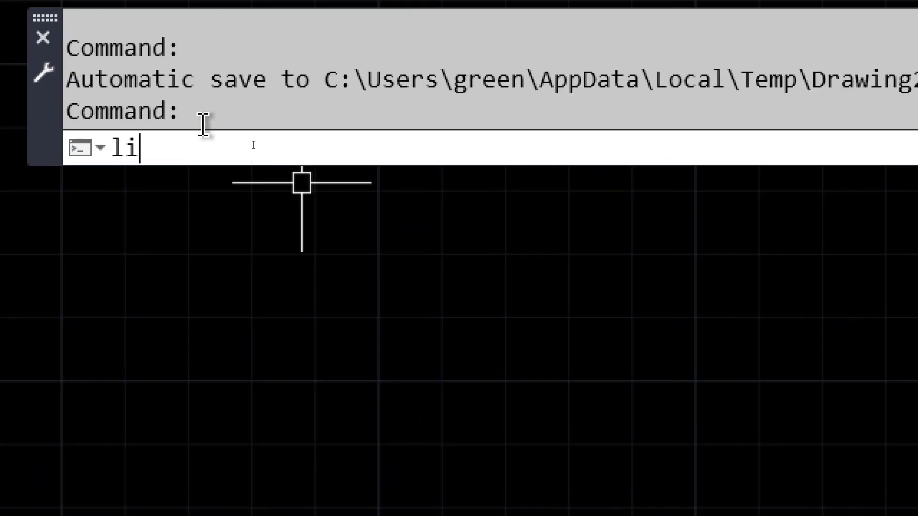
type("ne")
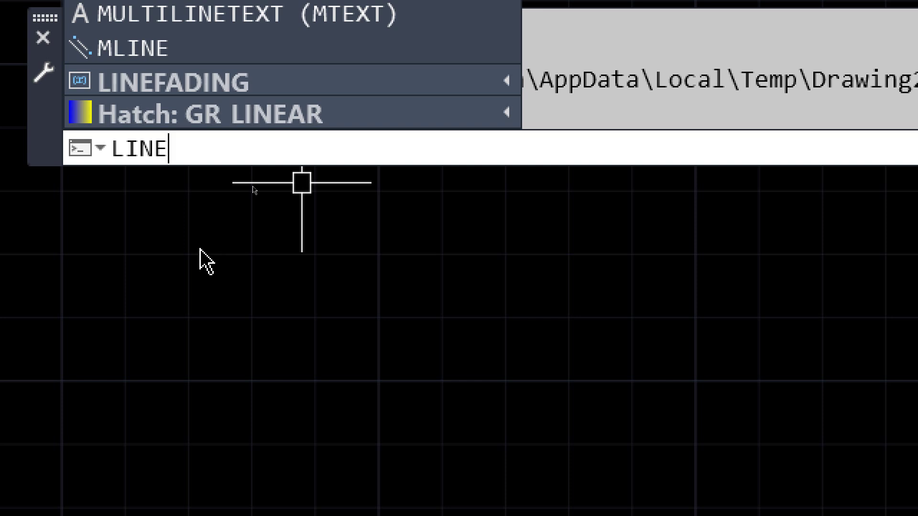
key("Return")
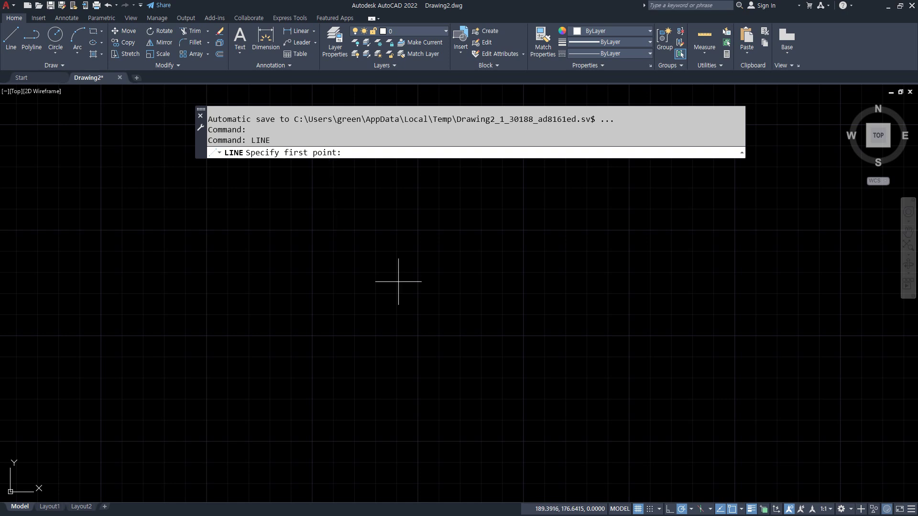
left_click(328, 323)
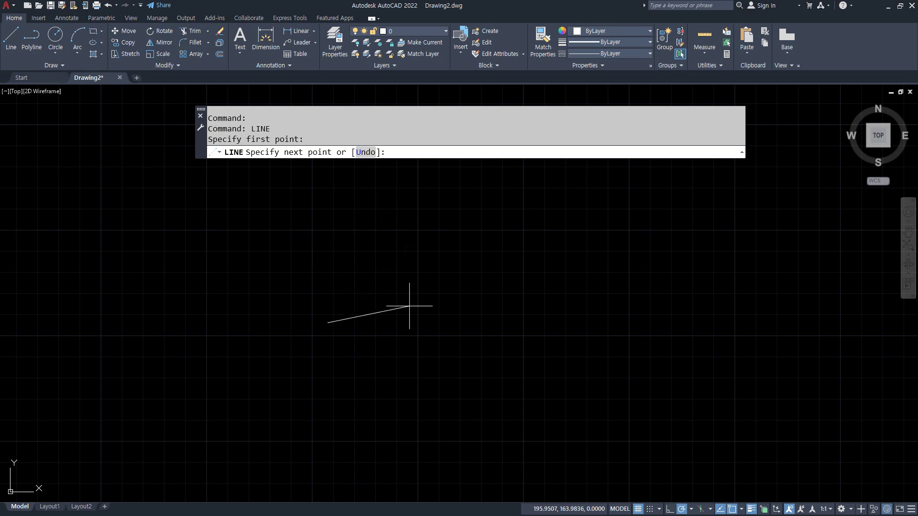
left_click(406, 322)
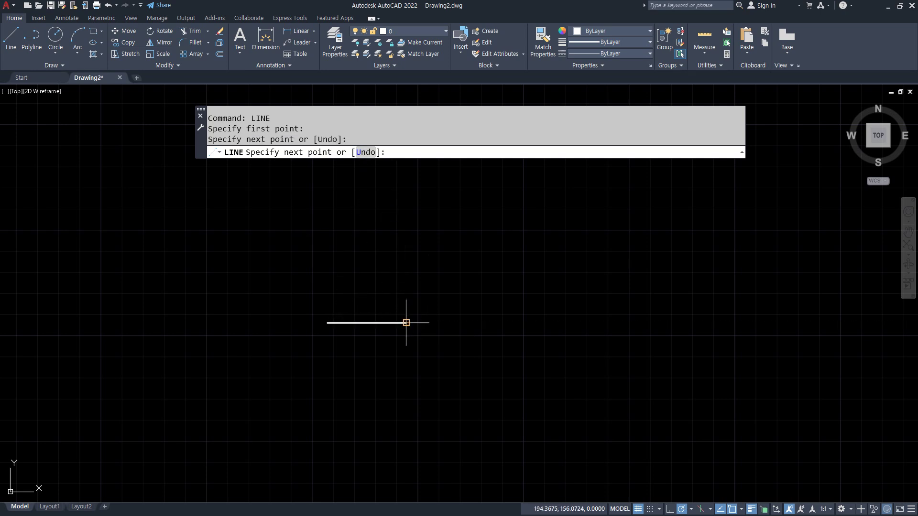
left_click(406, 244)
left_click(457, 243)
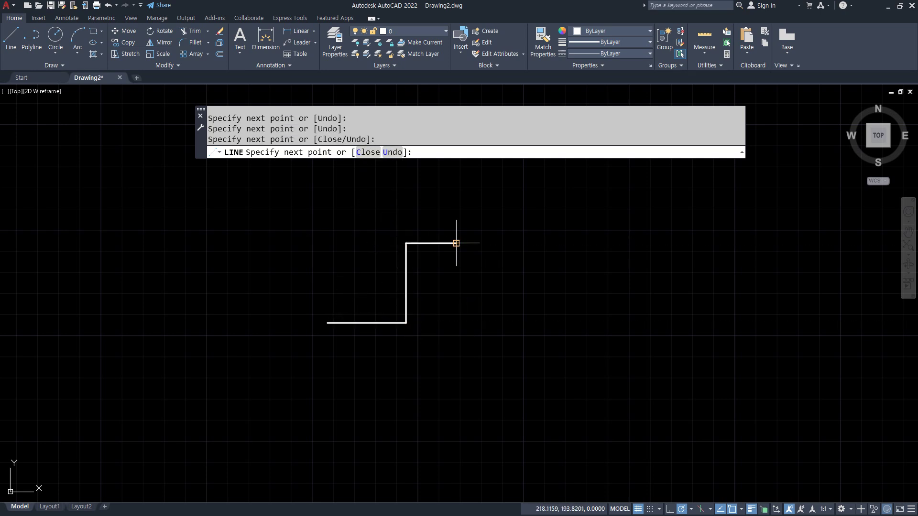
left_click(456, 434)
left_click(513, 434)
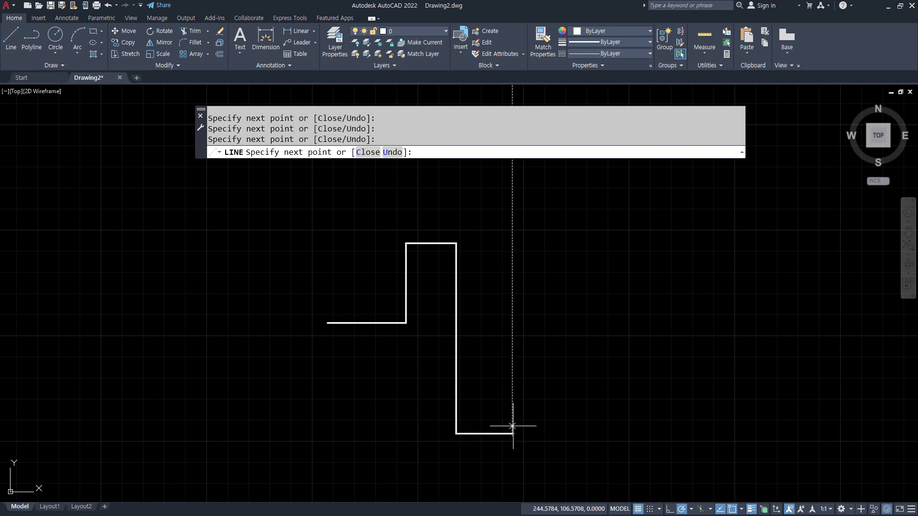
Continue the chain with orthogonal segments running up, right, up, left, down and left, leaving the outline open, and end the command.
left_click(512, 305)
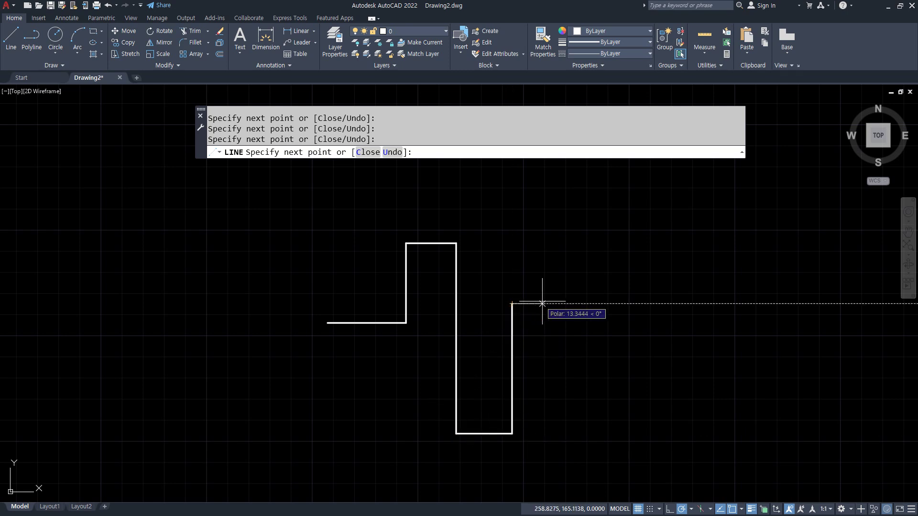
left_click(567, 304)
left_click(567, 189)
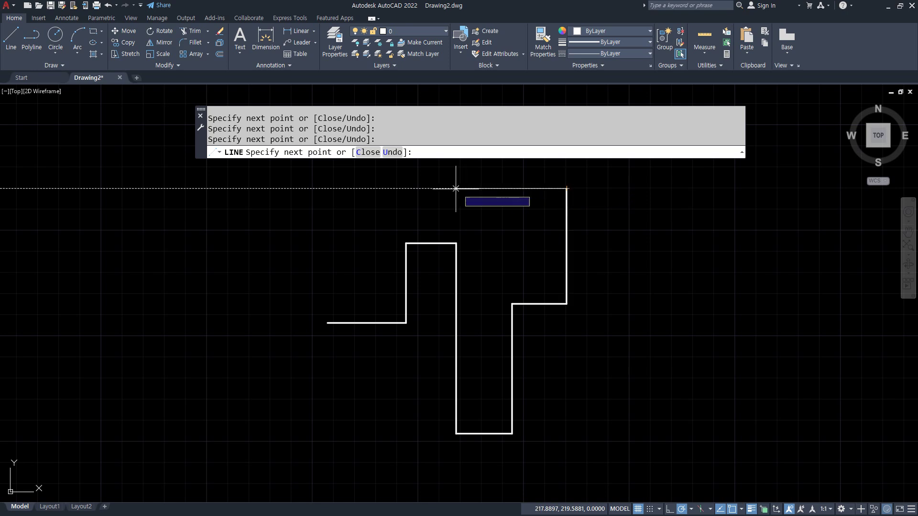
left_click(364, 188)
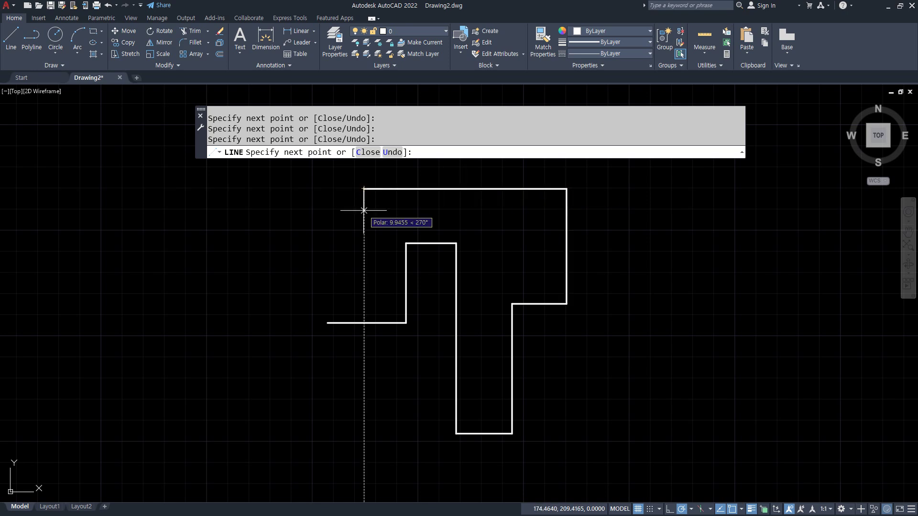
left_click(364, 252)
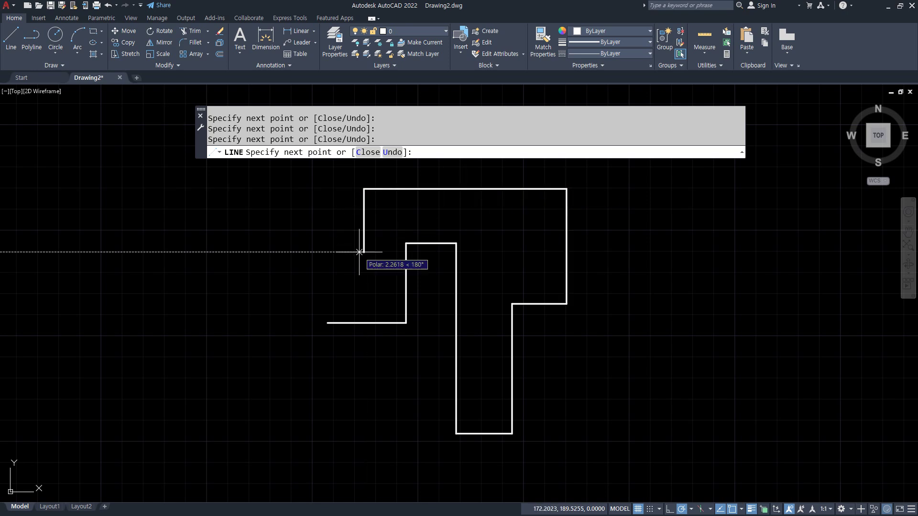
left_click(258, 252)
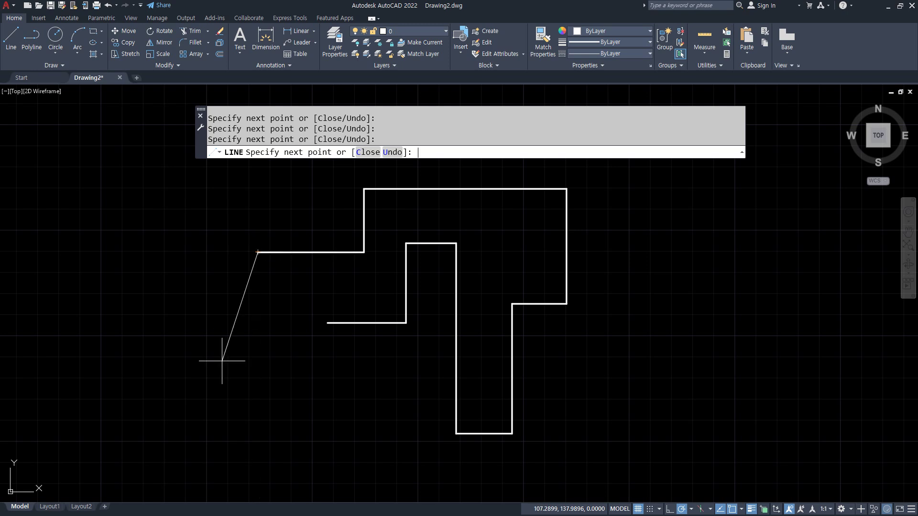
key("Return")
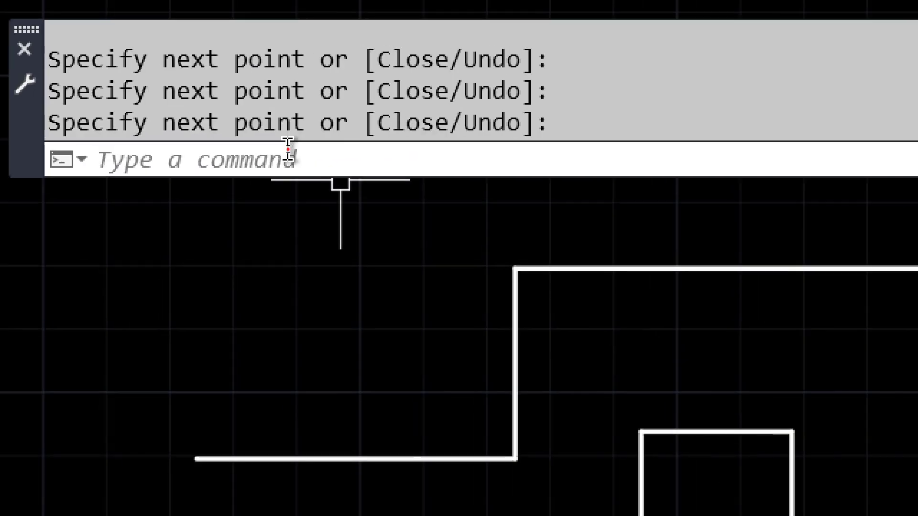
Start the Line command by its alias L and draw three connected segments running down, right and up, beside the existing outline.
left_click(289, 151)
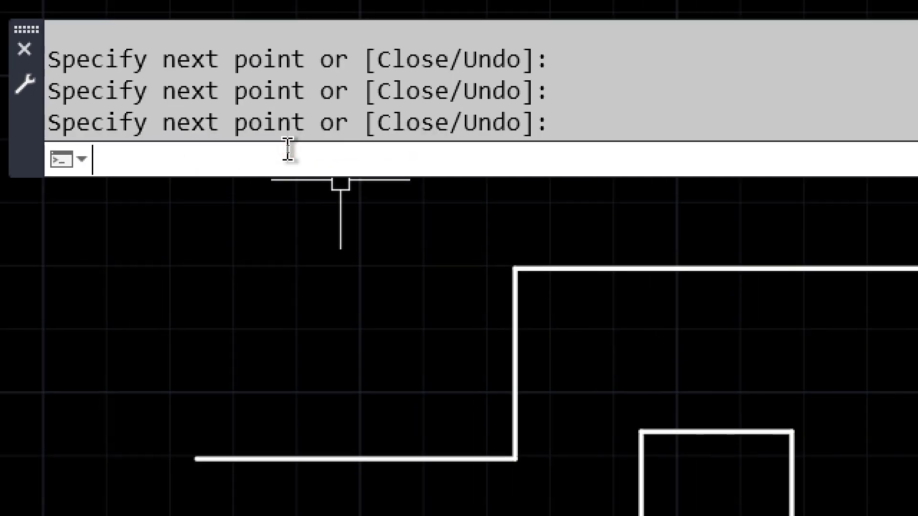
type("L")
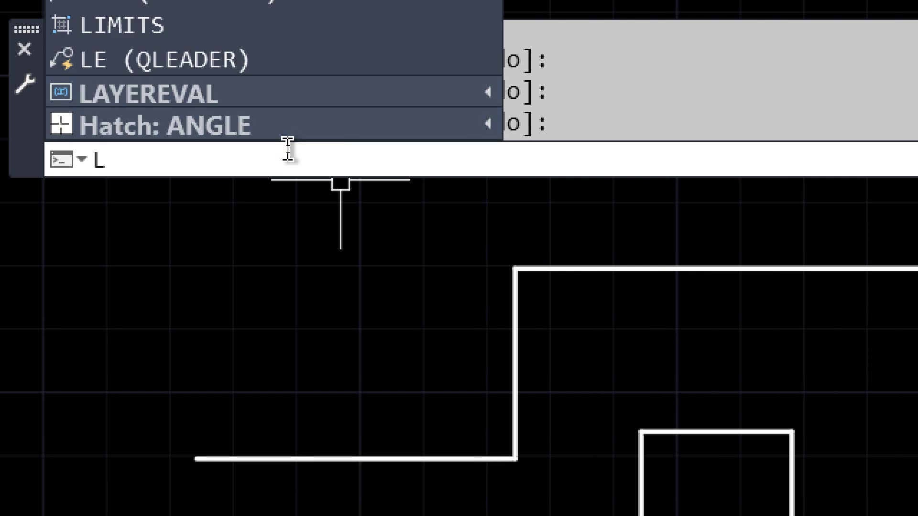
key("Return")
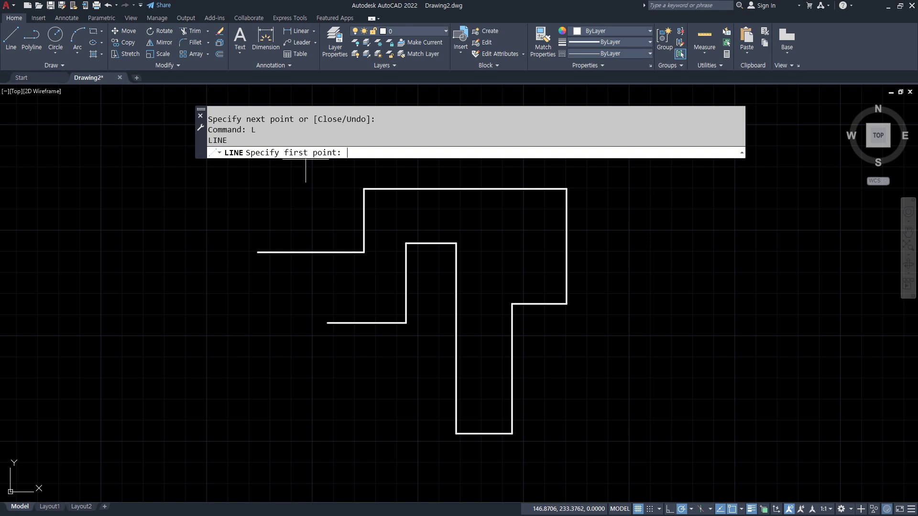
middle_click_drag(698, 318, 437, 301)
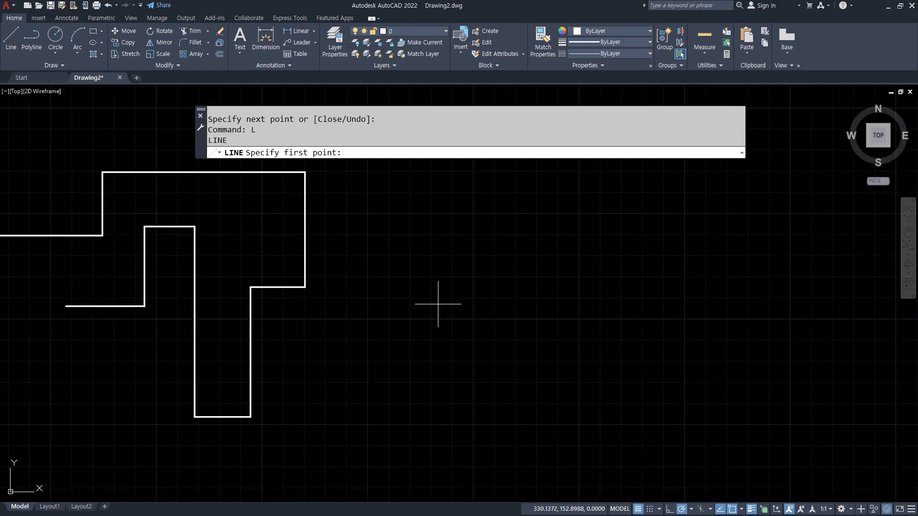
left_click(448, 263)
left_click(449, 384)
left_click(540, 383)
left_click(539, 330)
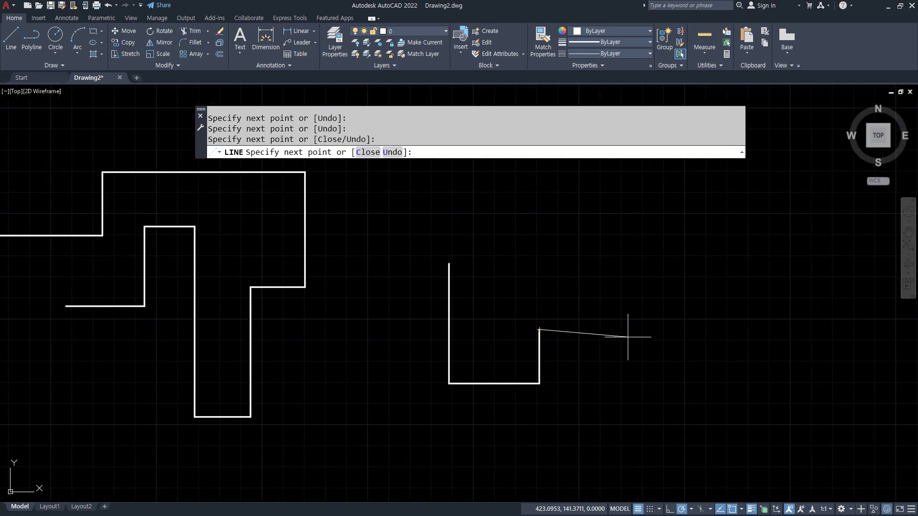
Continue the chain with segments running right, up, left, up and left, leaving the outline open, and end the command.
left_click(628, 337)
left_click(622, 223)
left_click(522, 224)
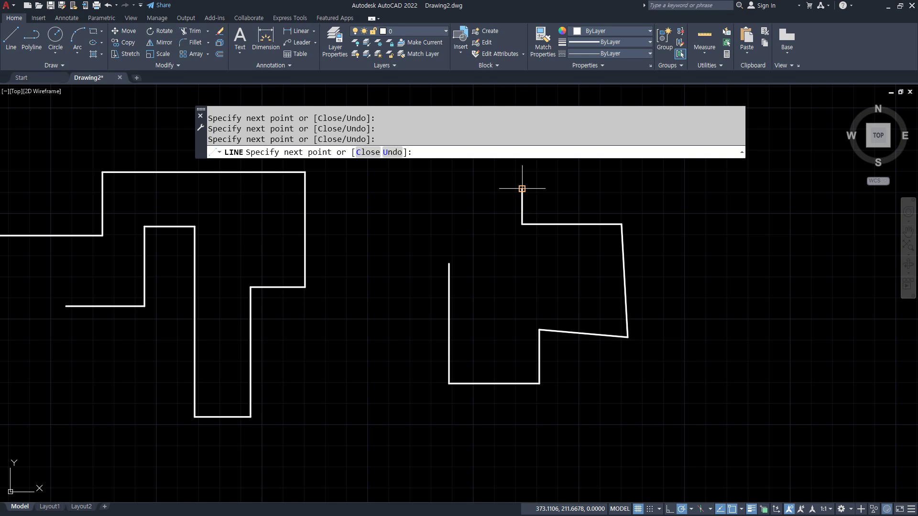
left_click(522, 189)
left_click(417, 189)
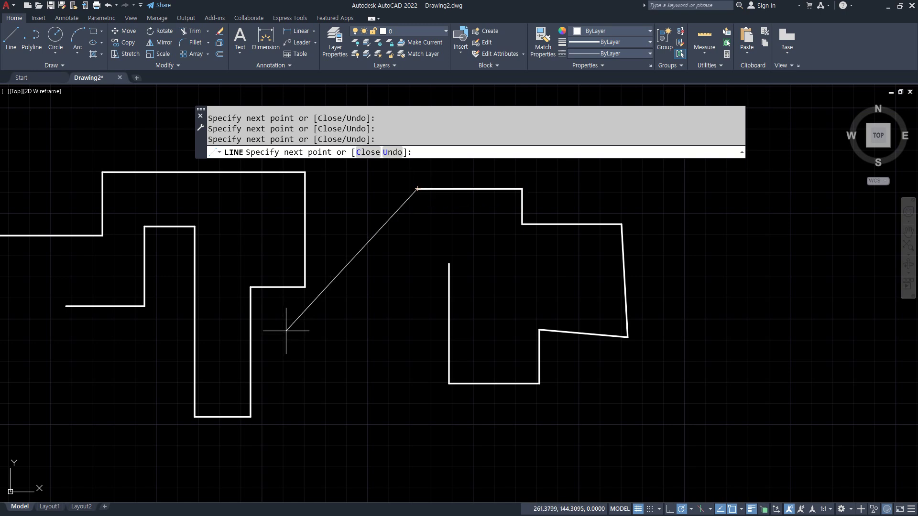
key("Return")
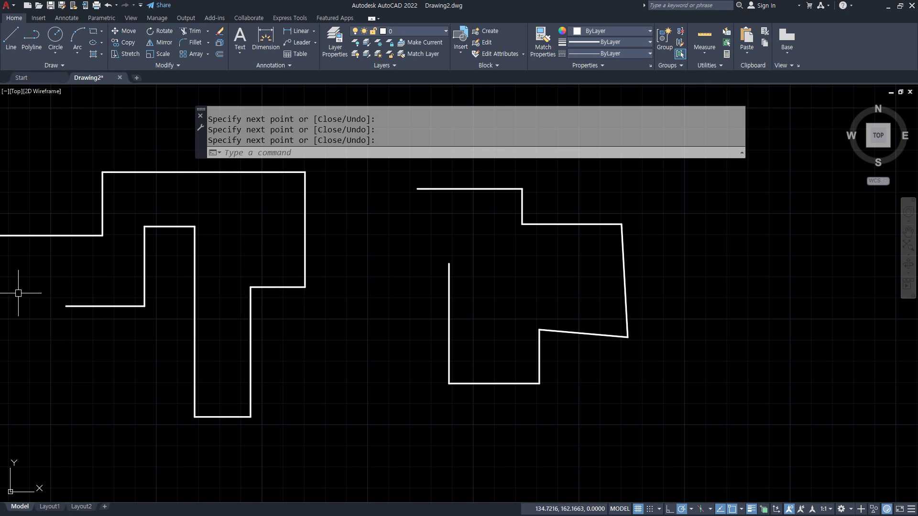
Switch to Notepad to review the note on the ribbonclose command and return to AutoCAD.
key("alt+Tab")
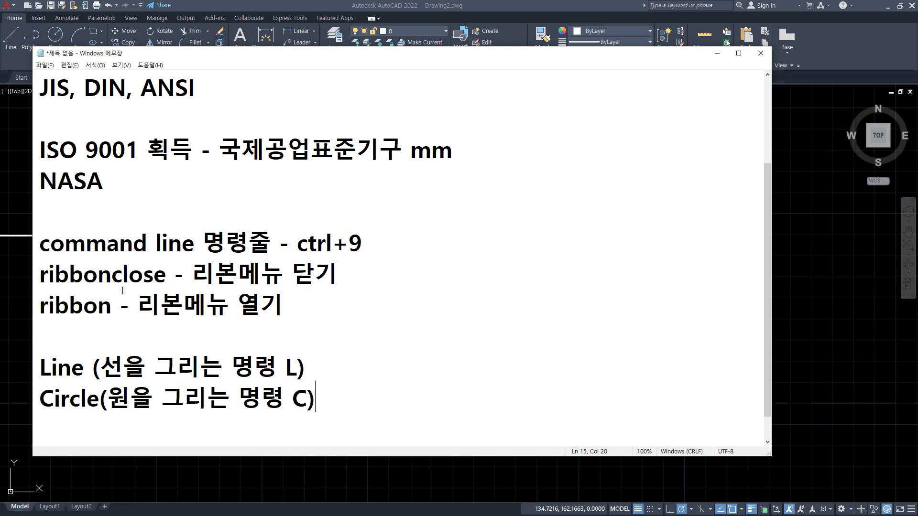
left_click_drag(31, 290, 164, 290)
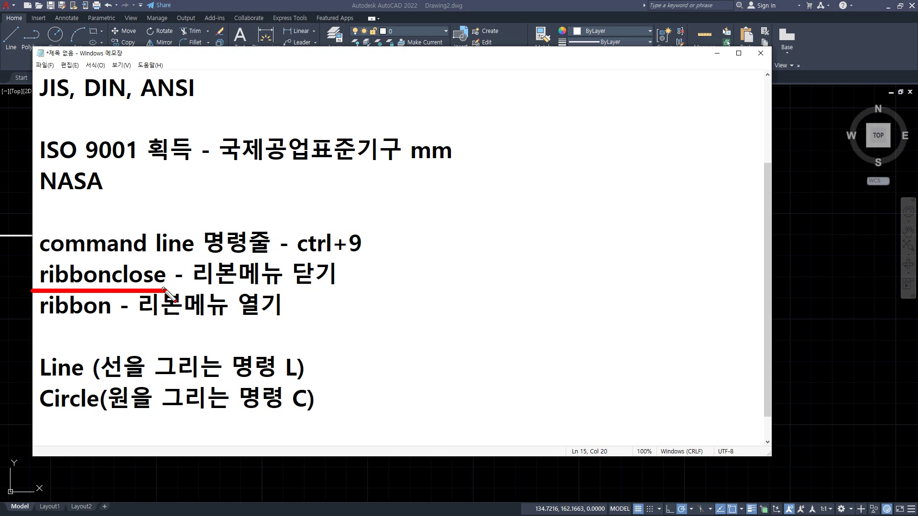
left_click(257, 3)
Try the aliases L for Line and C for Circle, cancelling each command before placing any point.
type("l")
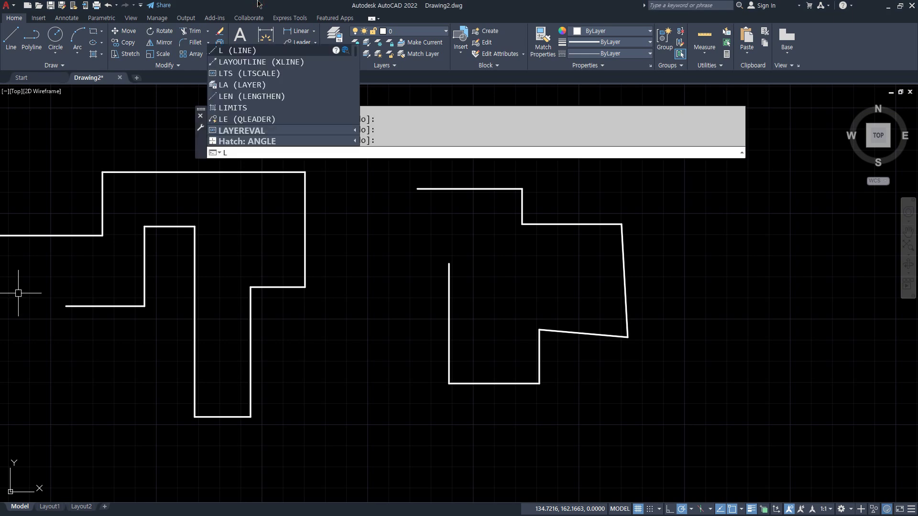
key("Return")
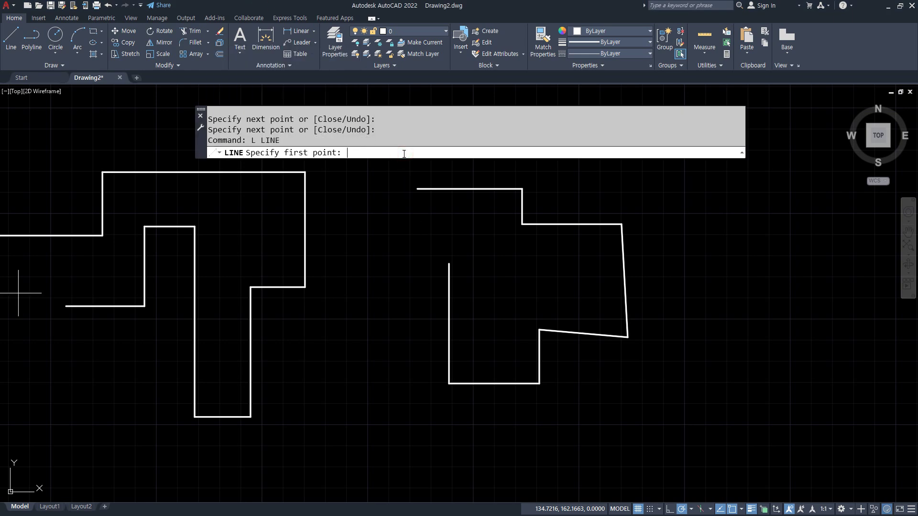
key("Escape")
key("Escape")
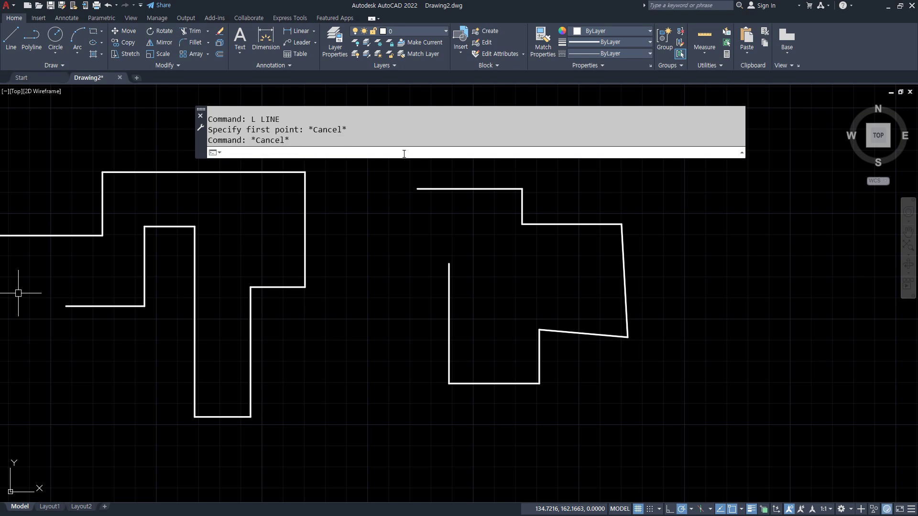
type("c")
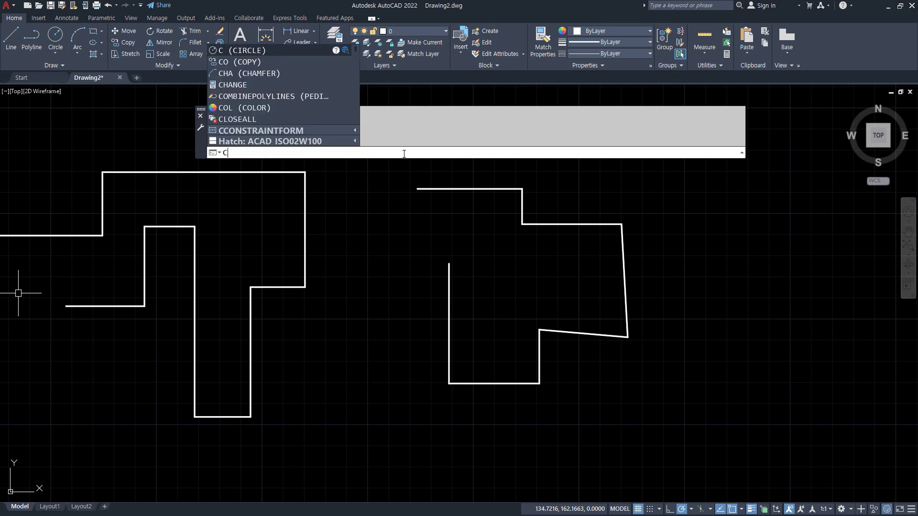
key("Return")
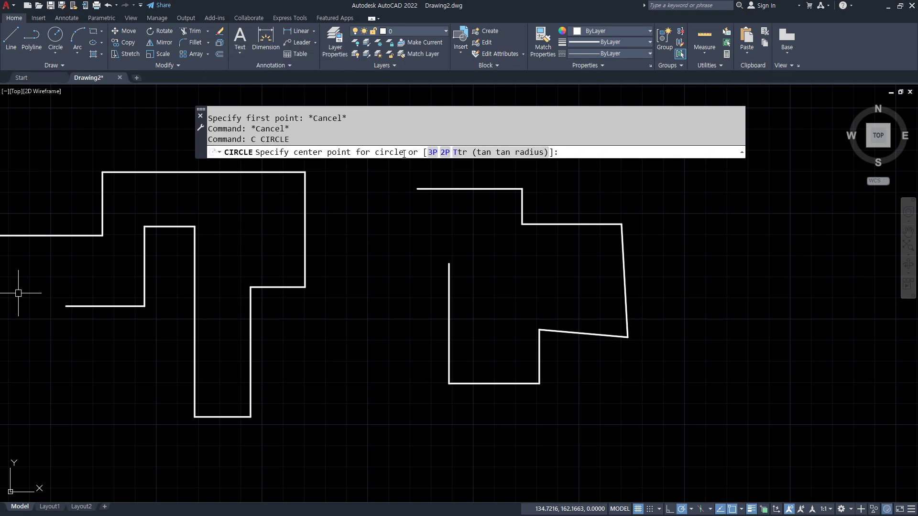
key("Escape")
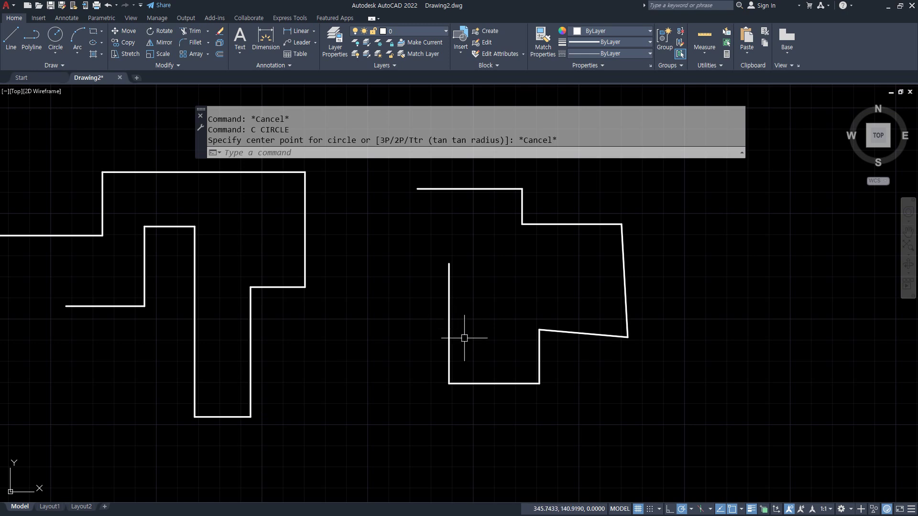
Draw an open chain of four line segments beside the first outline using alias L, running right, down, right and slightly slanted down.
scroll(396, 303, "down", 2)
type("l")
key("Return")
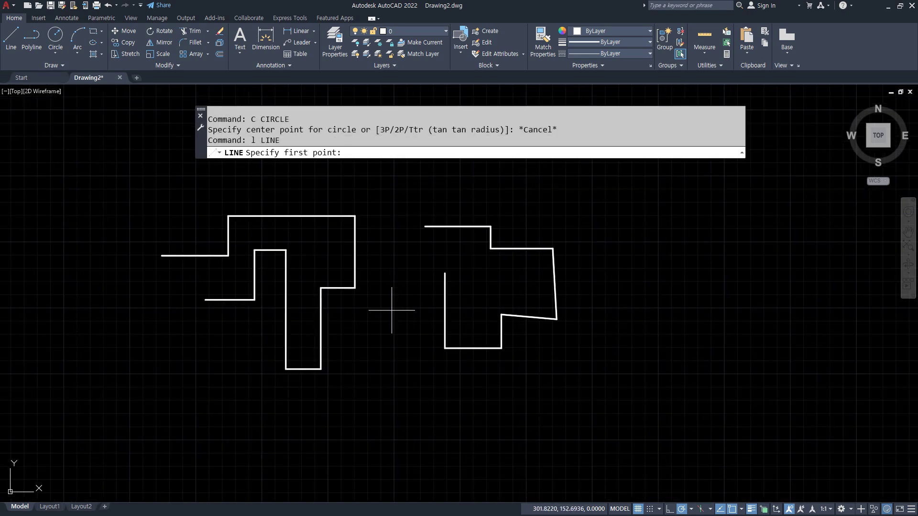
left_click(72, 272)
left_click(127, 272)
left_click(127, 370)
left_click(181, 370)
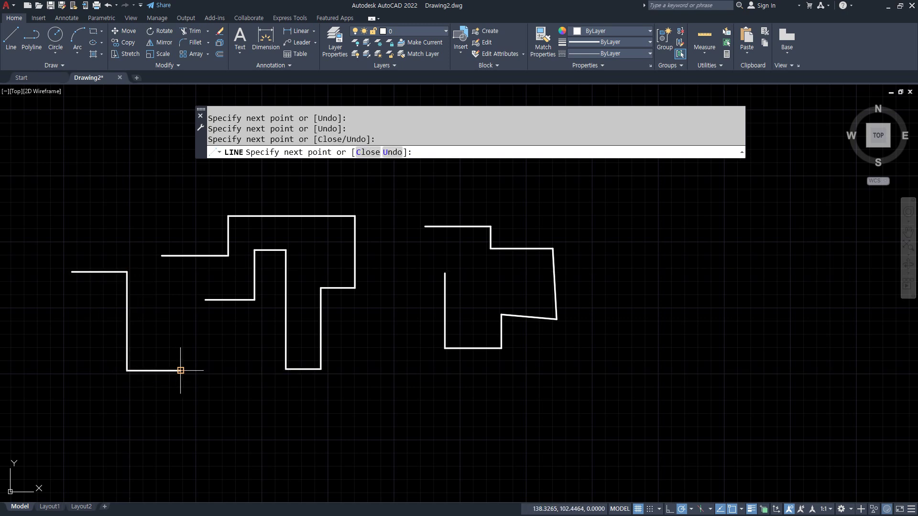
left_click(187, 426)
key("Return")
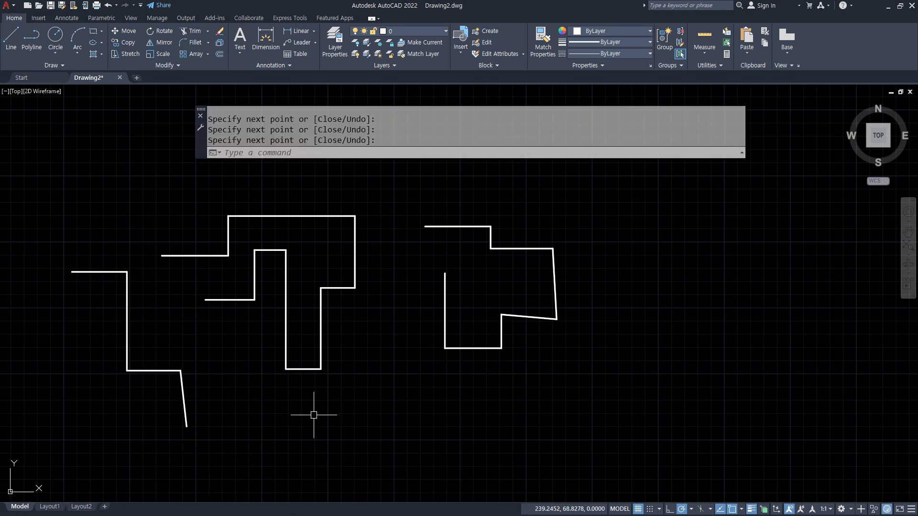
Draw an L-shaped pair of lines between the two outlines using alias L, running down and right below the second outline.
type("l")
key("Return")
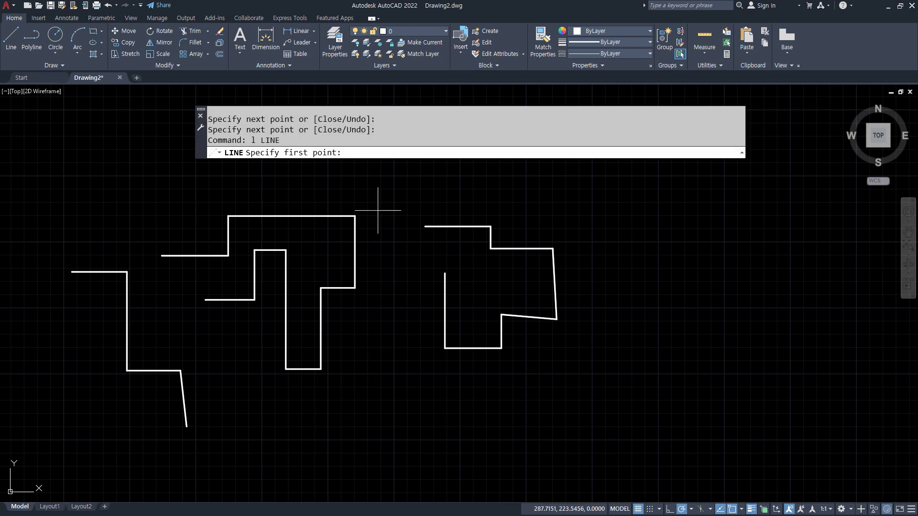
left_click(378, 198)
left_click(378, 383)
left_click(506, 382)
key("Return")
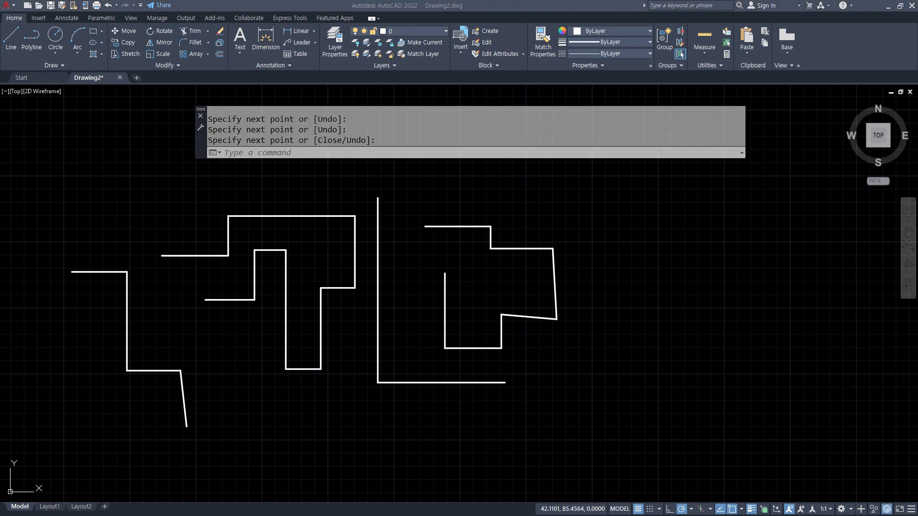
Switch to Notepad and add the line "Zoom (화면 축소확대 명령 Z)" below the Circle note.
key("alt+Tab")
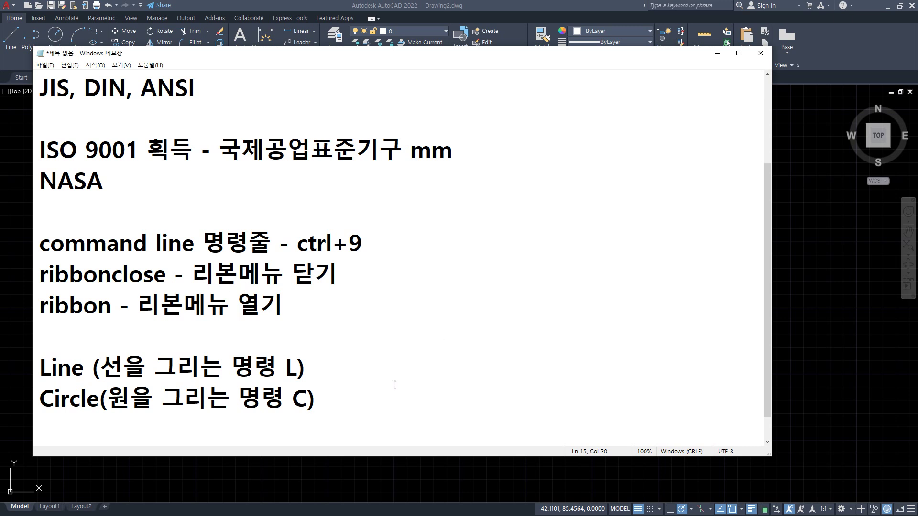
scroll(395, 385, "down", 1)
key("Return")
type("z")
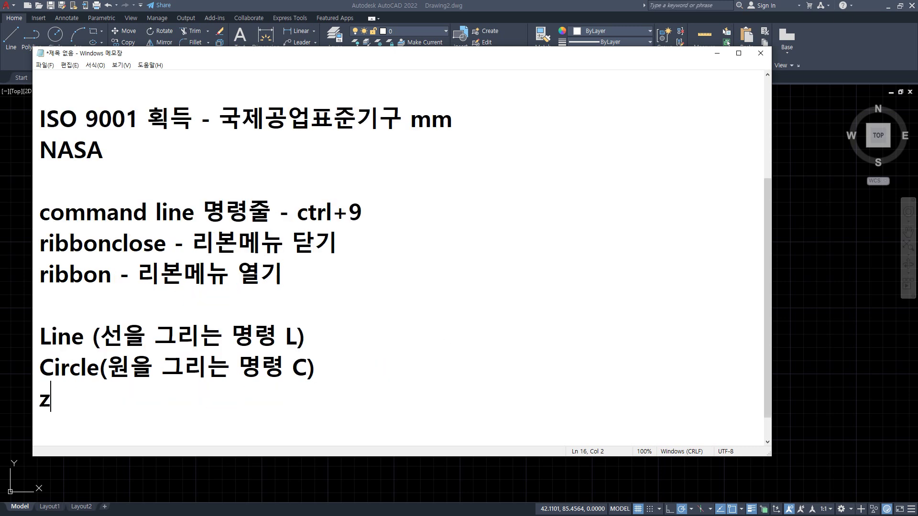
key("BackSpace")
type("Zoom")
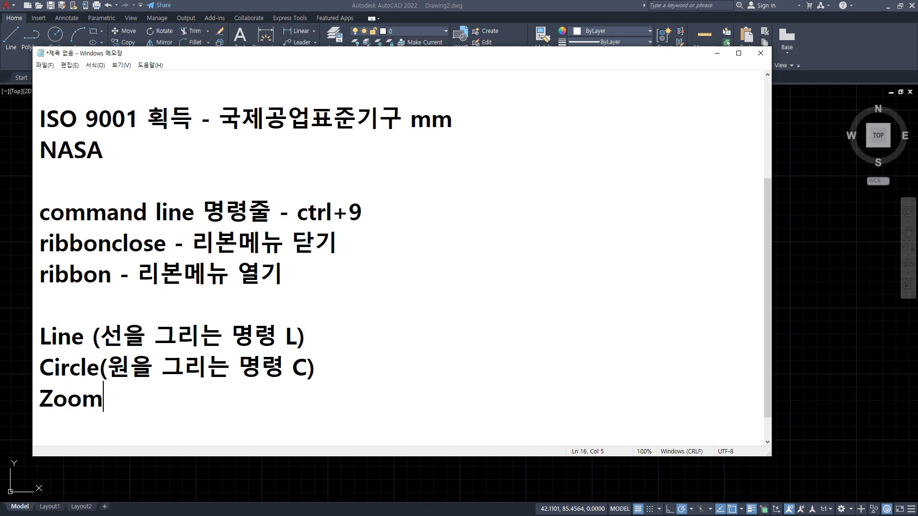
type(" (화면 축")
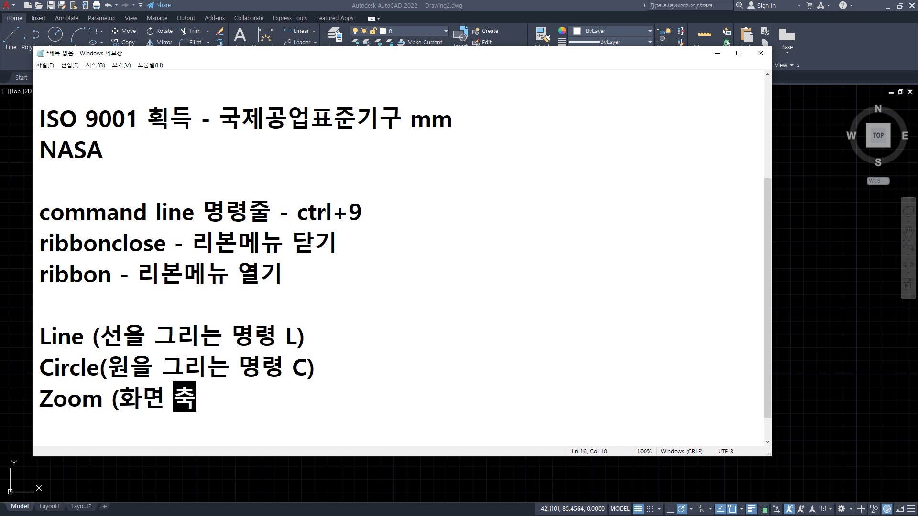
type("소확대")
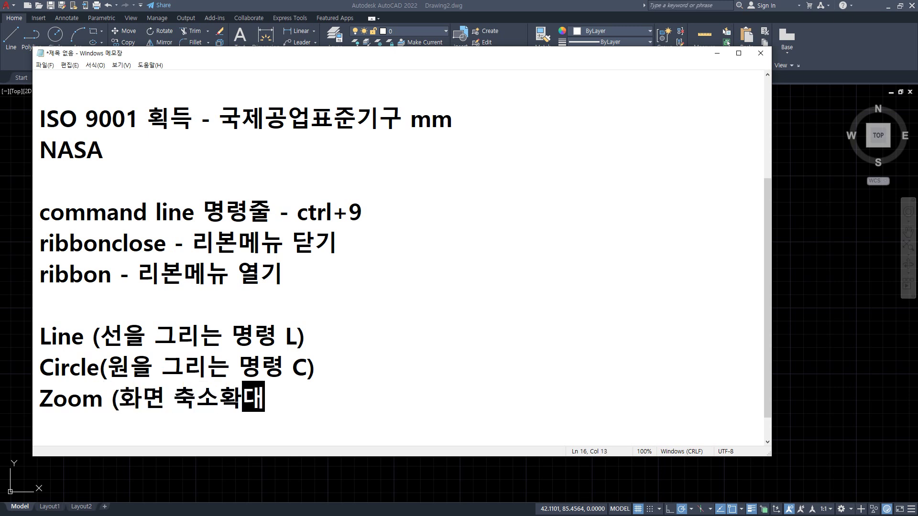
type(" 명령 Z")
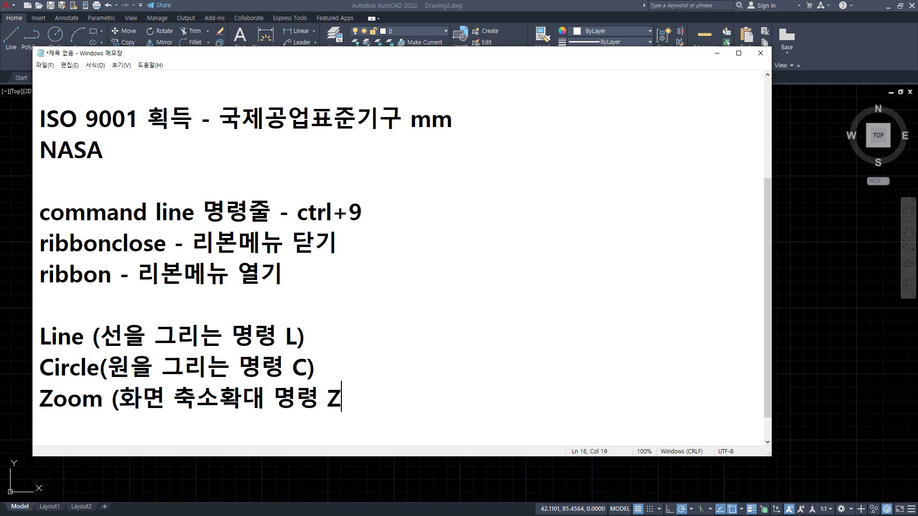
type(")")
Add the line "Pan (화면 이동명령 P)" below the Zoom note.
key("Return")
type("Pa")
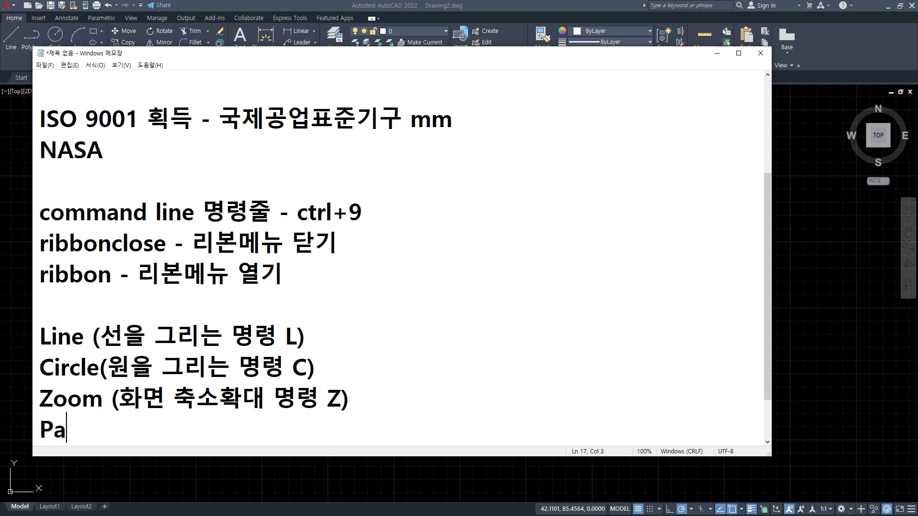
type("n (화면 이동")
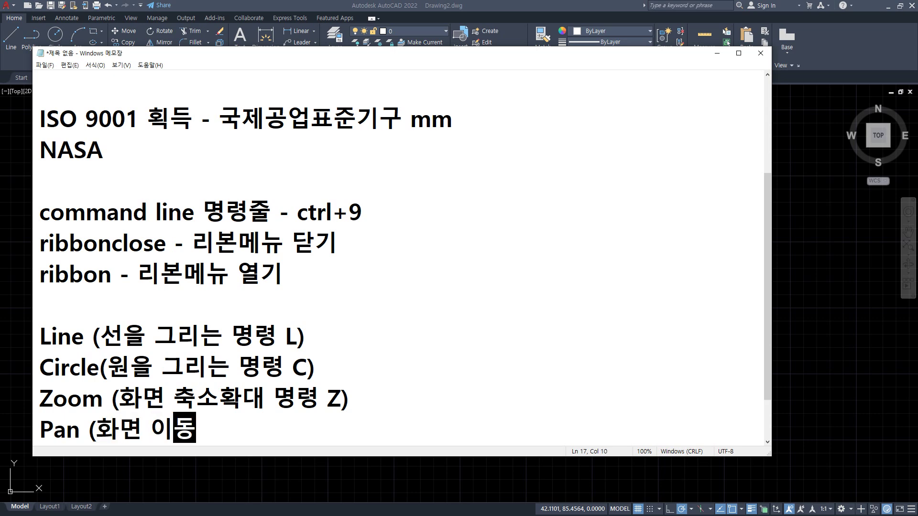
type("명령 P")
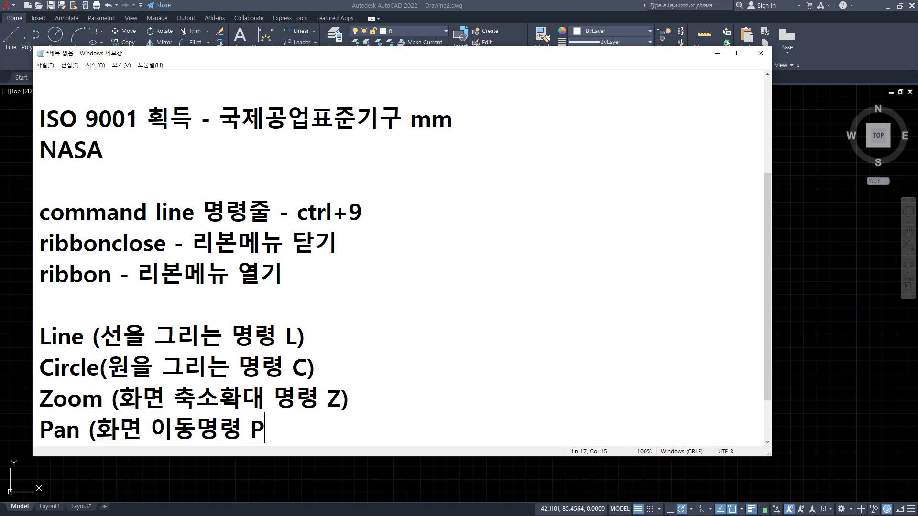
type(")")
Switch to AutoCAD and zoom with alias Z to a window around the upper part of the first outline.
left_click(424, 3)
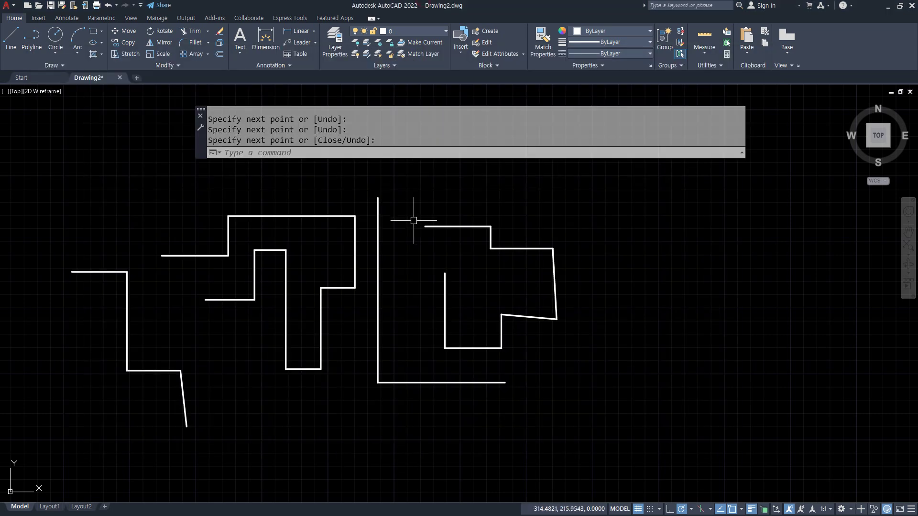
type("z")
key("Return")
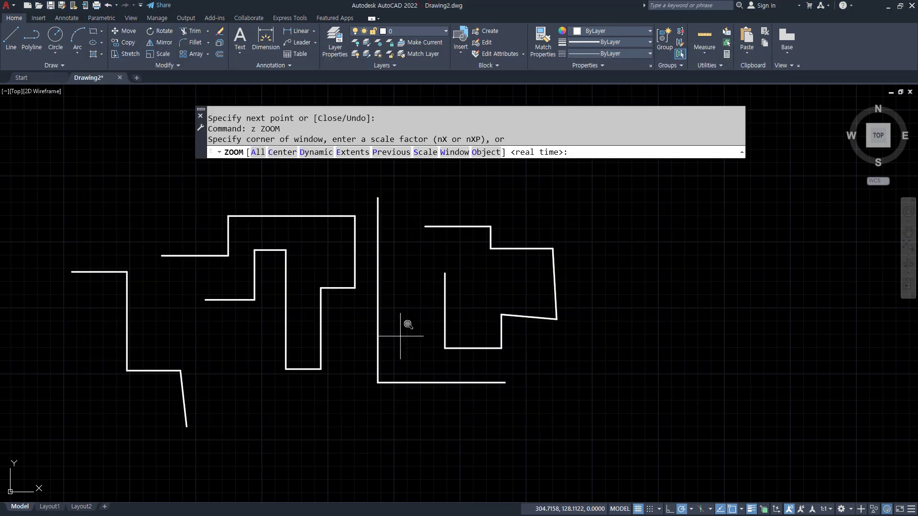
left_click(215, 204)
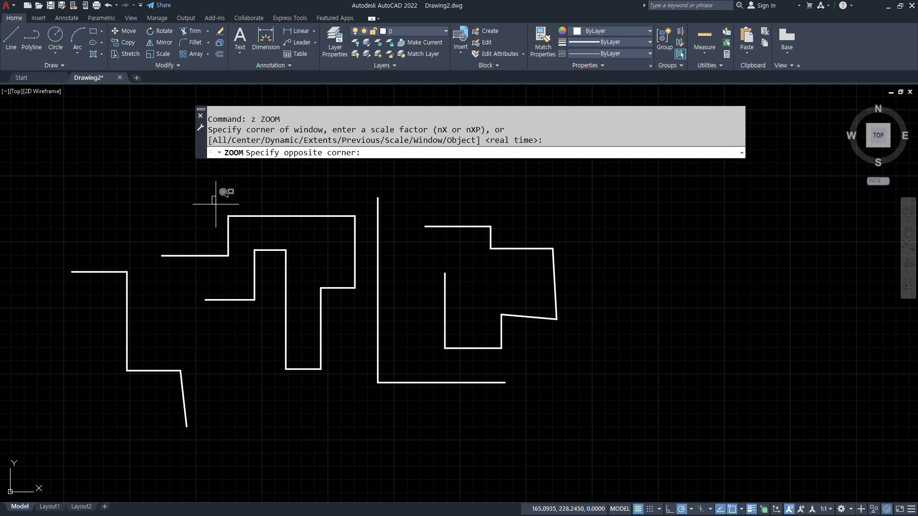
left_click(393, 319)
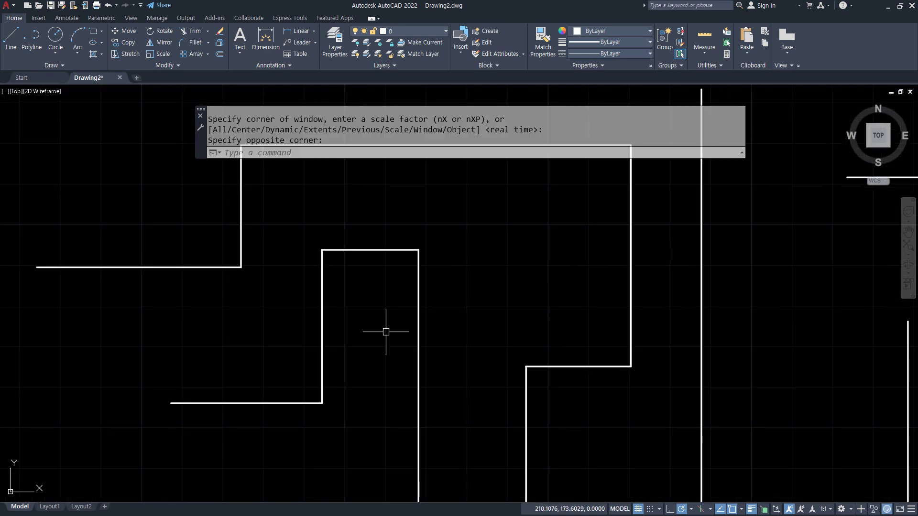
Zoom with alias Z to a window around the stepped outline's inner top edge and right notch, then show the entire drawing with option All.
type("z")
key("Return")
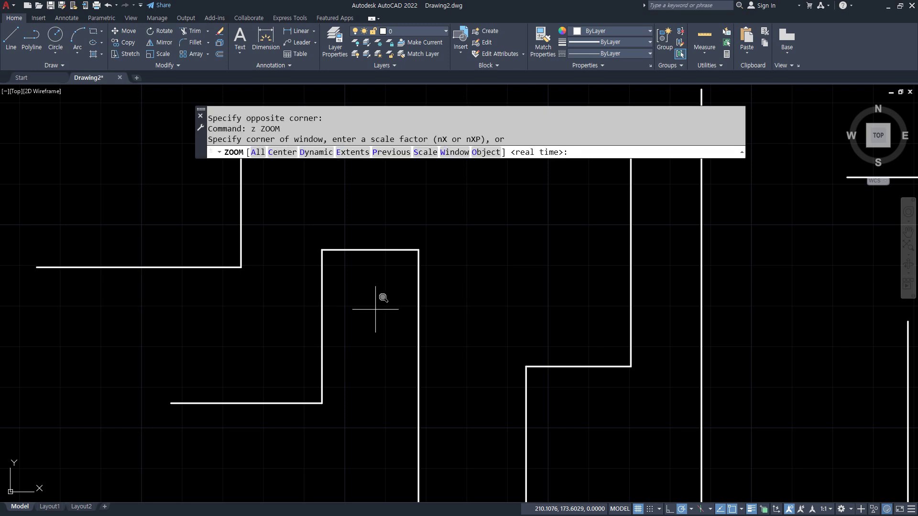
left_click(299, 233)
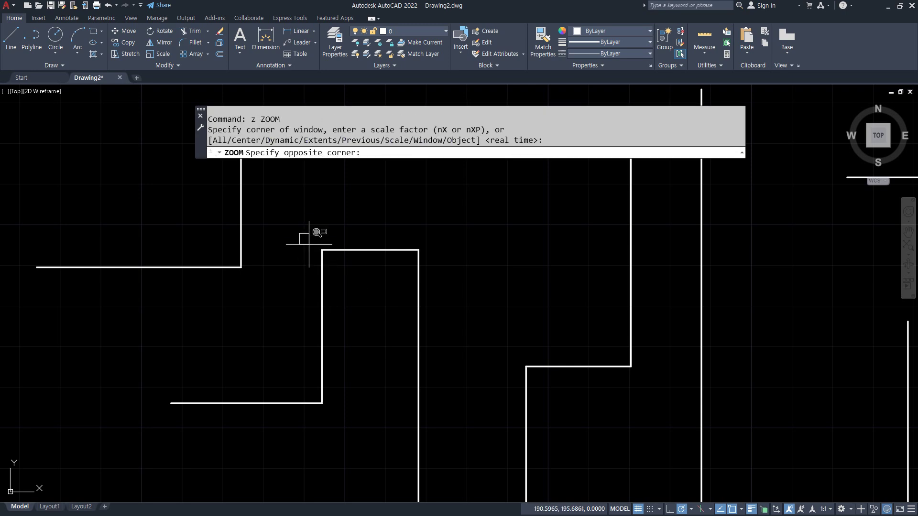
left_click(650, 403)
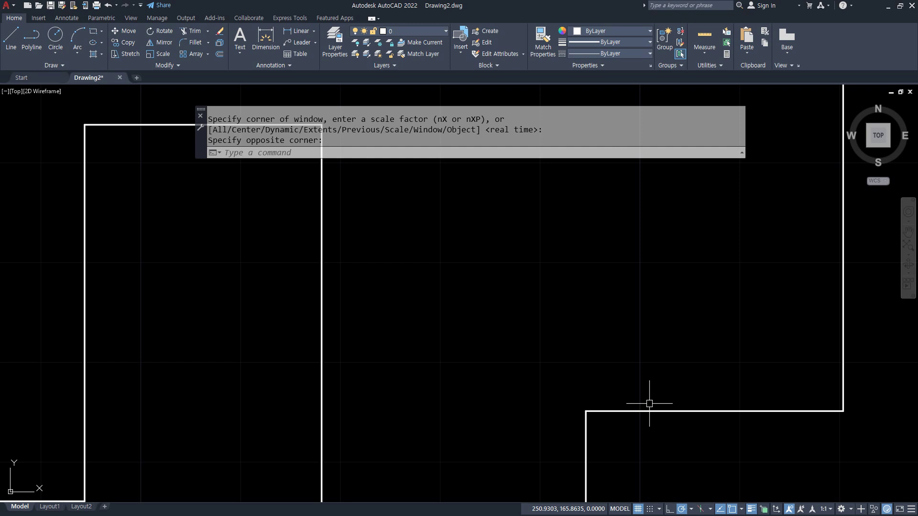
type("z")
key("Return")
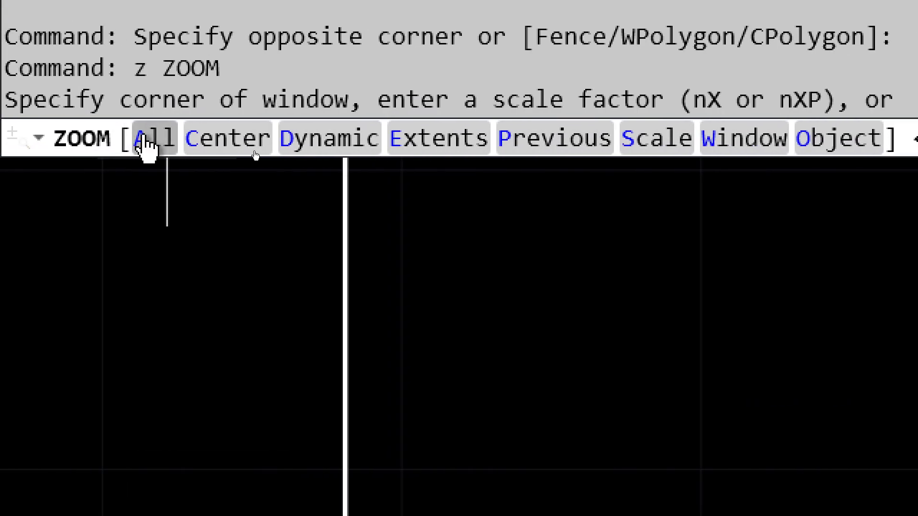
left_click(150, 144)
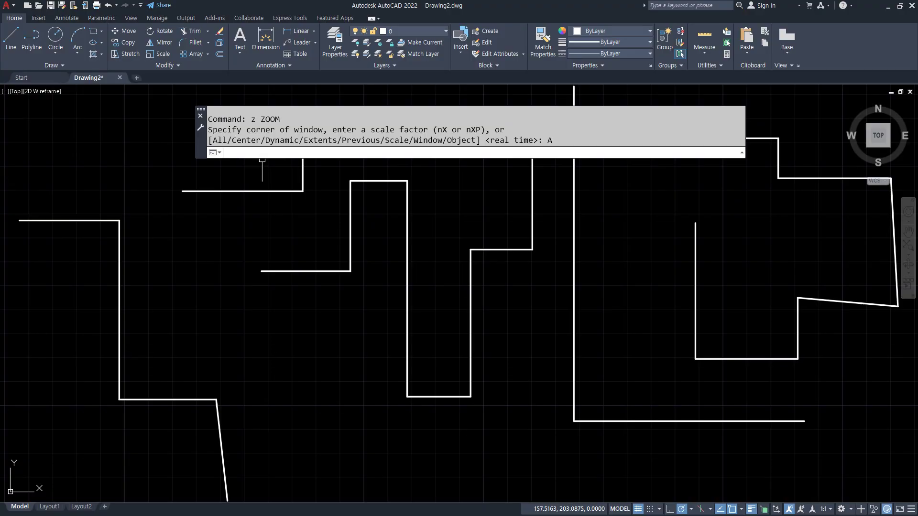
Zoom in on the central stepped outline with a Z window, then return to the full drawing using the All option.
type("z")
key("Return")
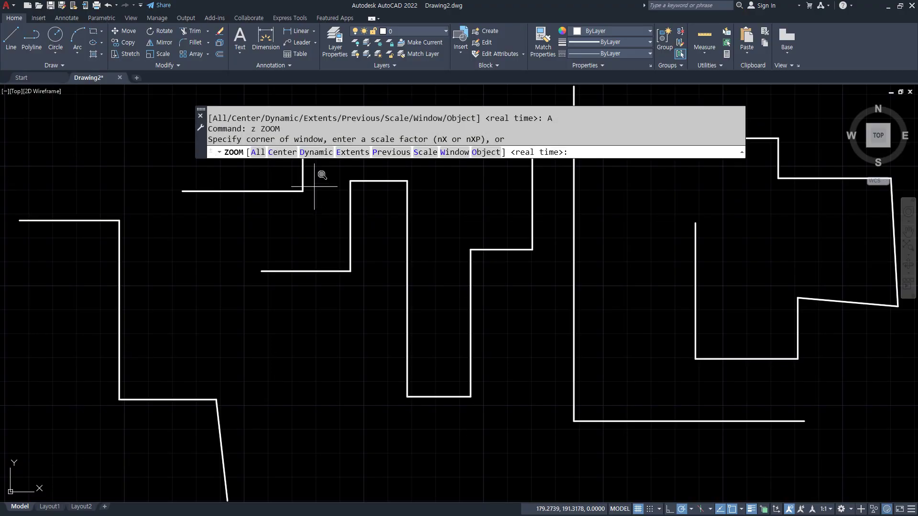
left_click(307, 183)
scroll(388, 325, "up", 1)
left_click(324, 381)
type("z")
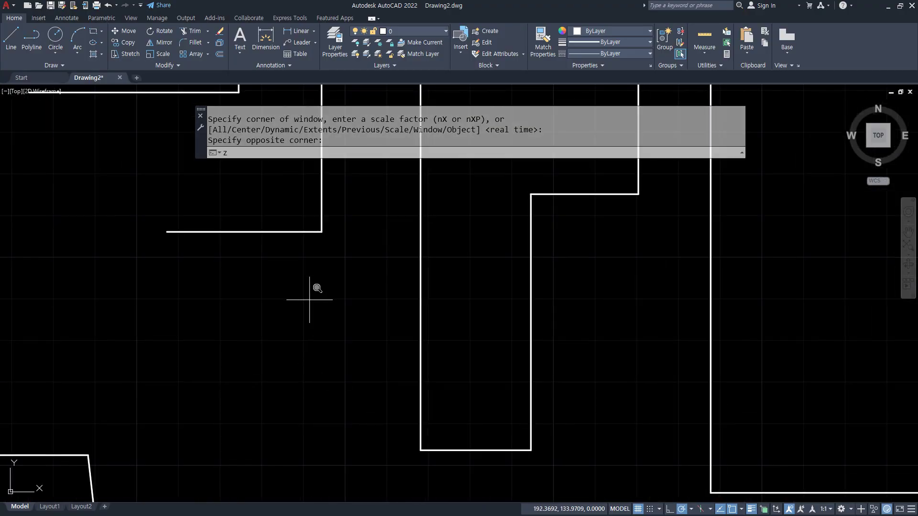
key("Return")
left_click(259, 153)
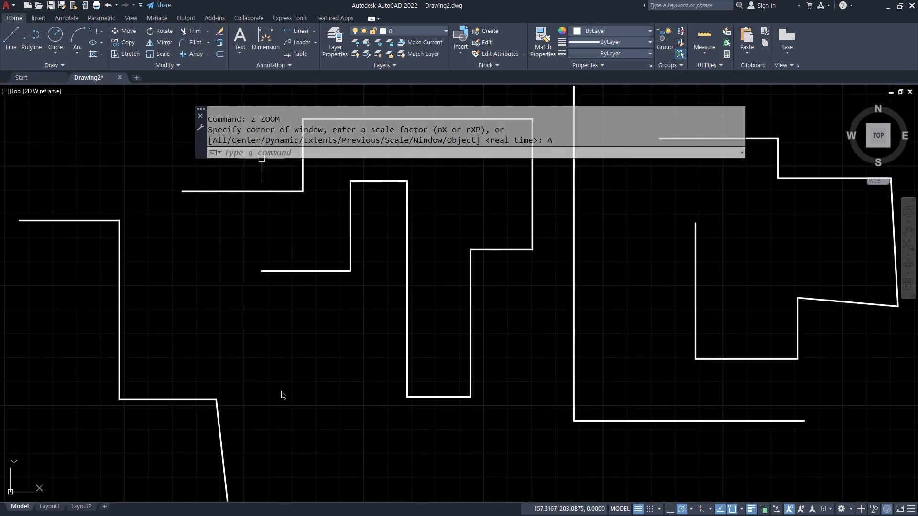
Zoom to a window over the stepped outline's right part and the long vertical line, then restore the full view with option A.
type("z")
key("Return")
left_click(355, 195)
left_click(604, 349)
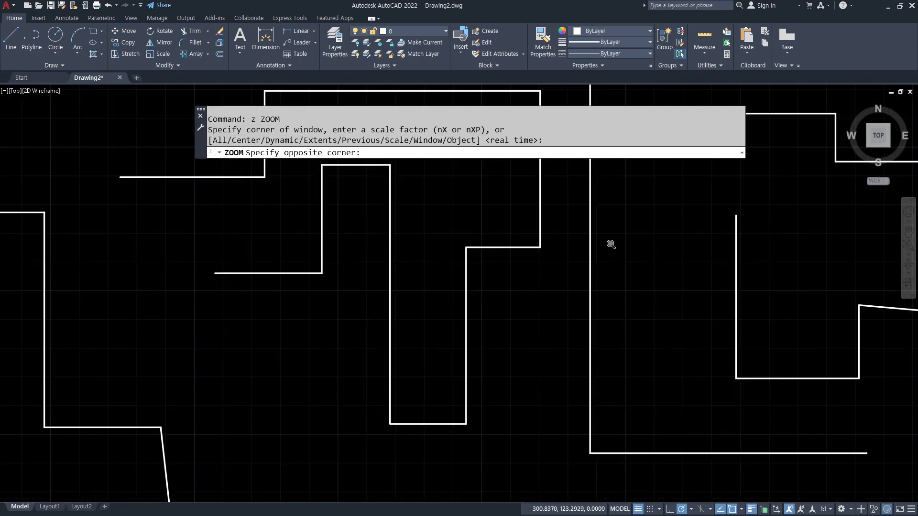
type("z")
key("Return")
left_click(596, 144)
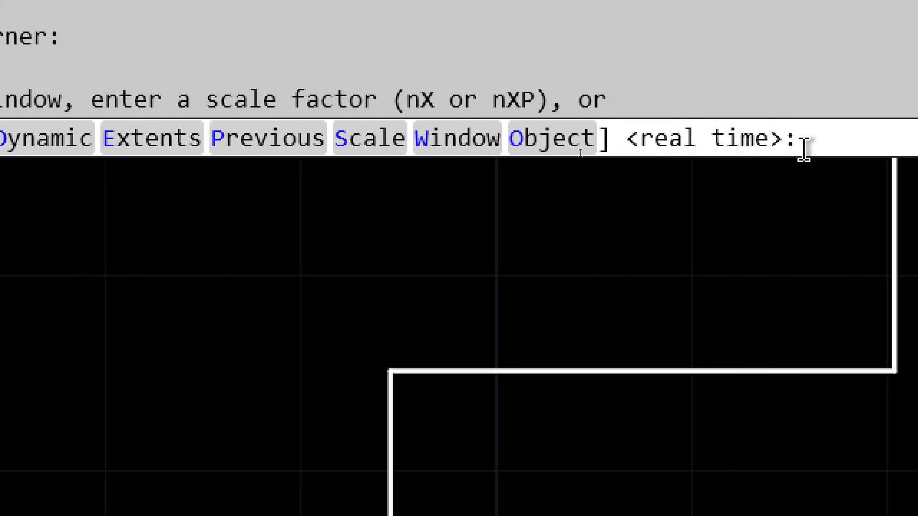
type("a")
key("Return")
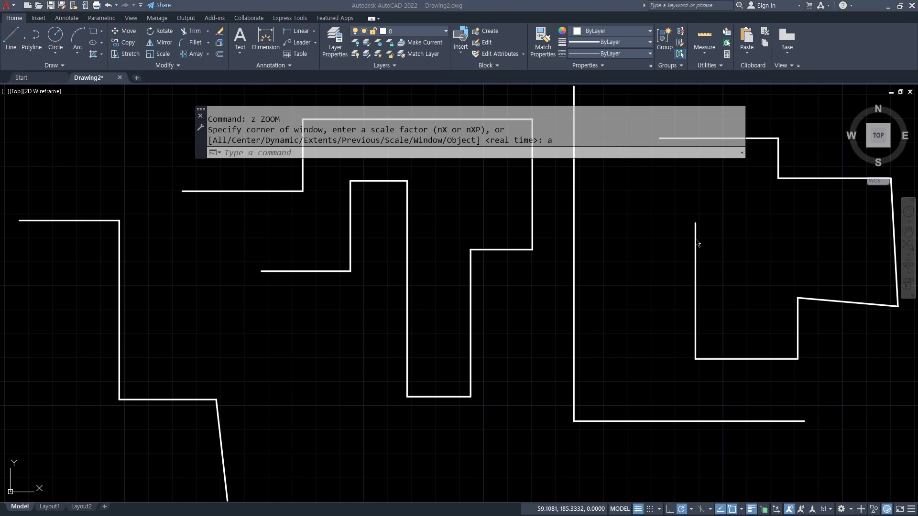
Zoom the drawing with alias Z using a scale factor of 2.
type("Z")
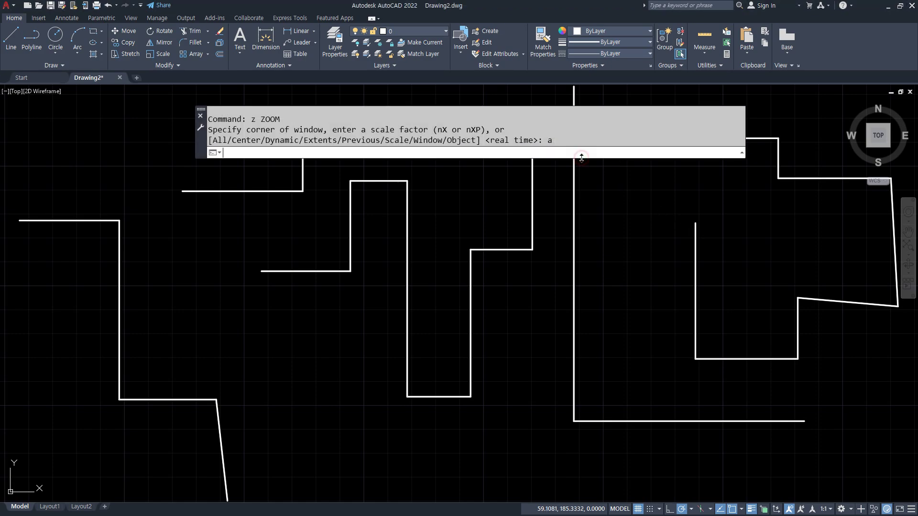
key("Return")
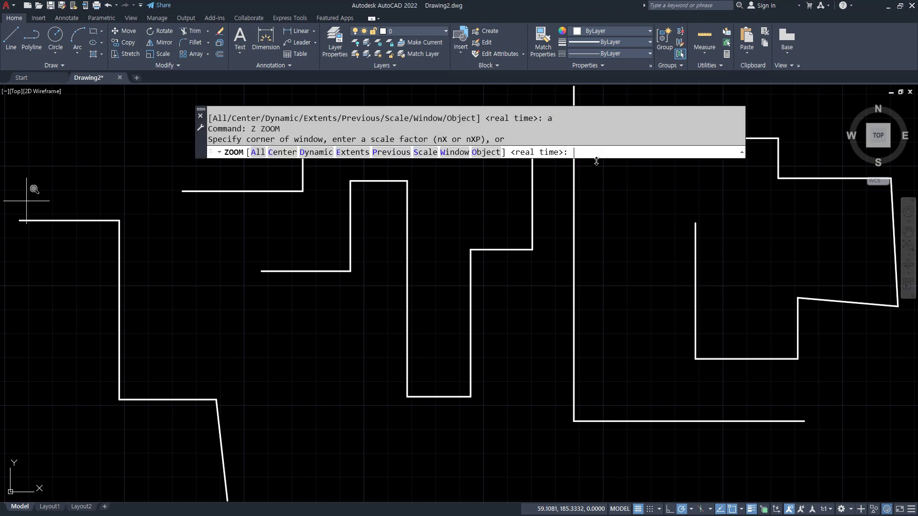
key("Return")
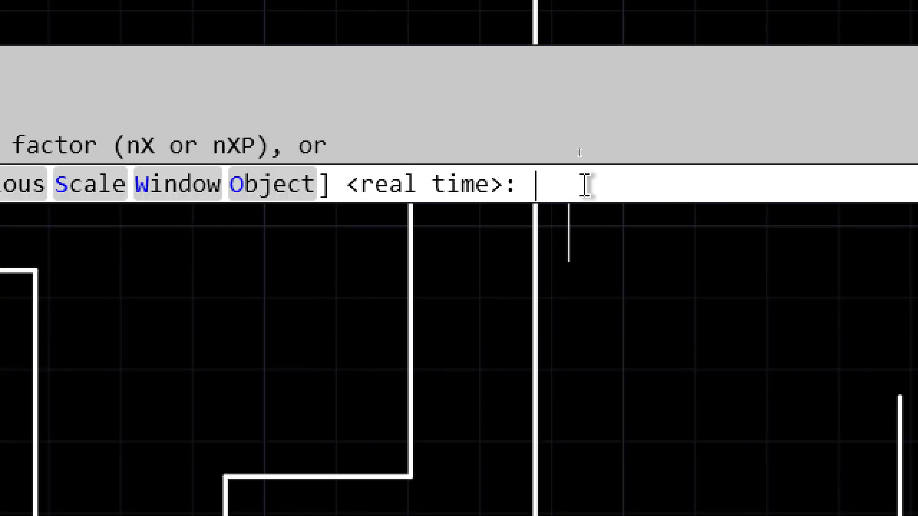
type("2")
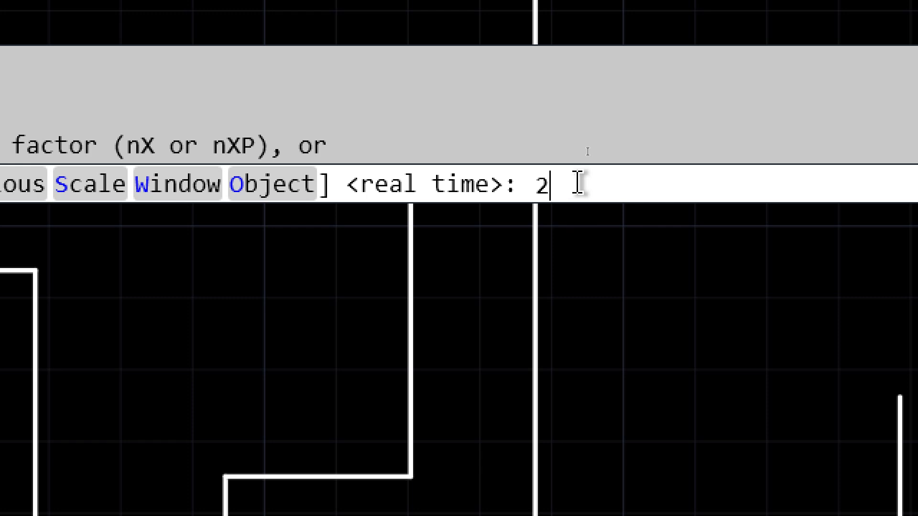
key("Return")
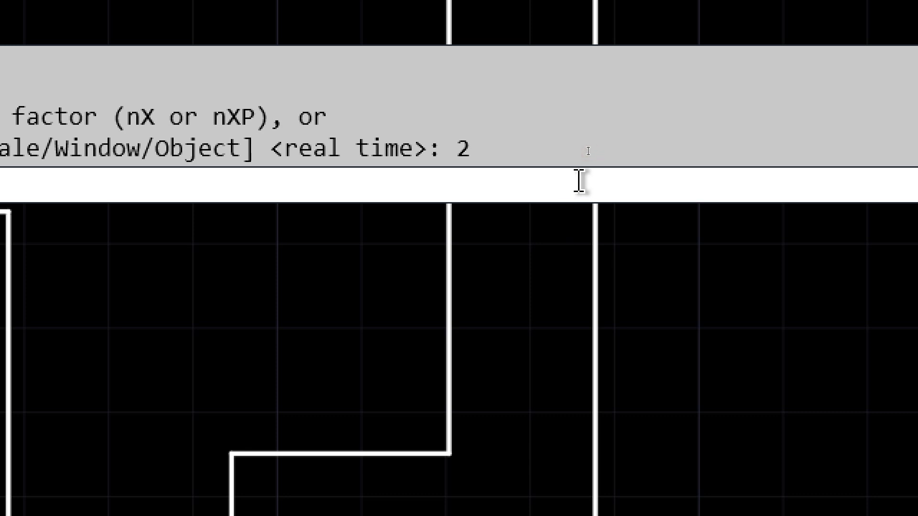
Clear the mistyped command entry and zoom the drawing with a scale factor of 3.
key("Return")
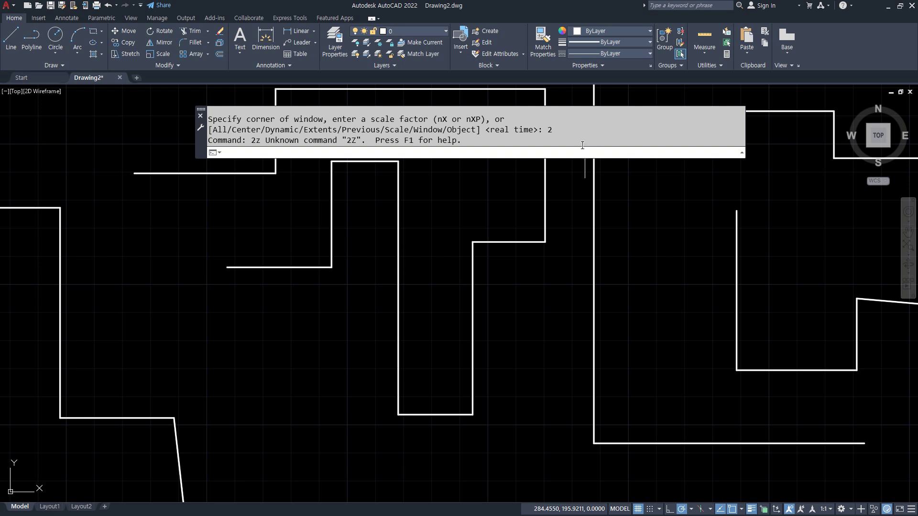
key("Escape")
key("Escape")
key("Escape")
type("z")
key("Return")
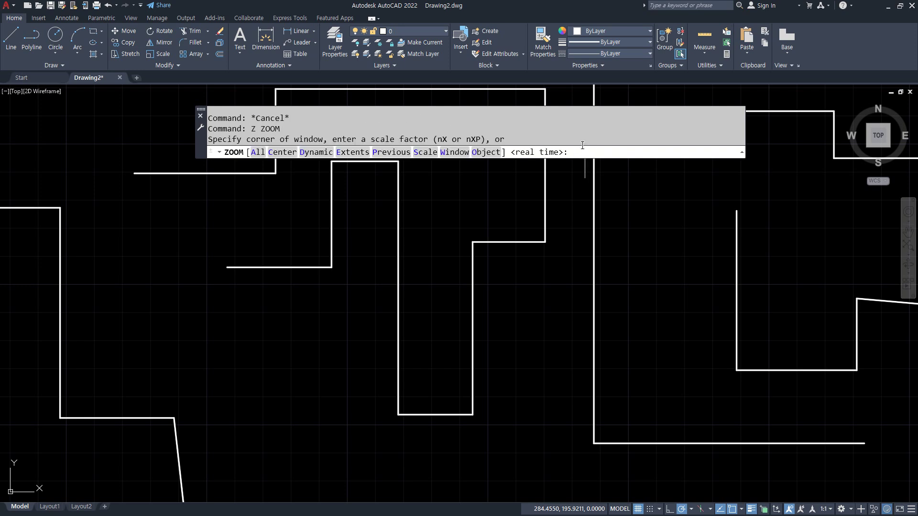
type("3")
key("Return")
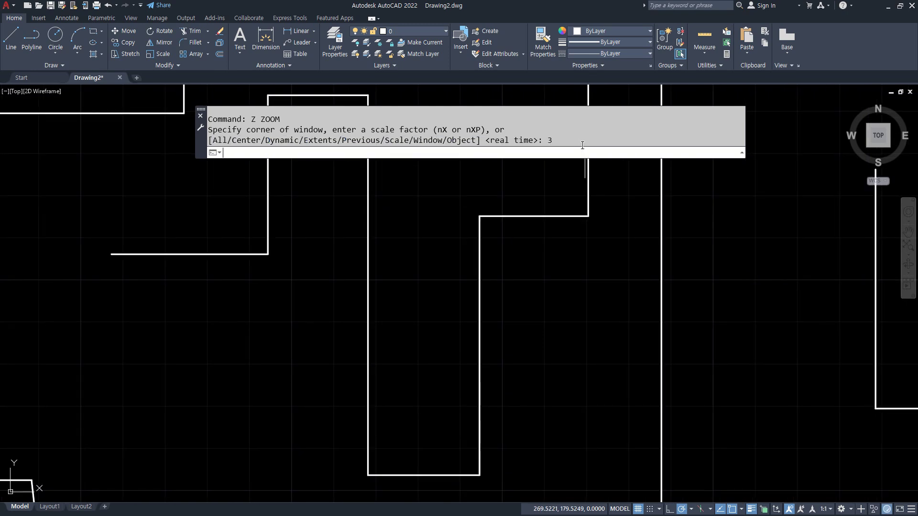
Zoom the drawing with alias Z using a scale factor of 5.
type("z")
key("Return")
type("5")
key("Return")
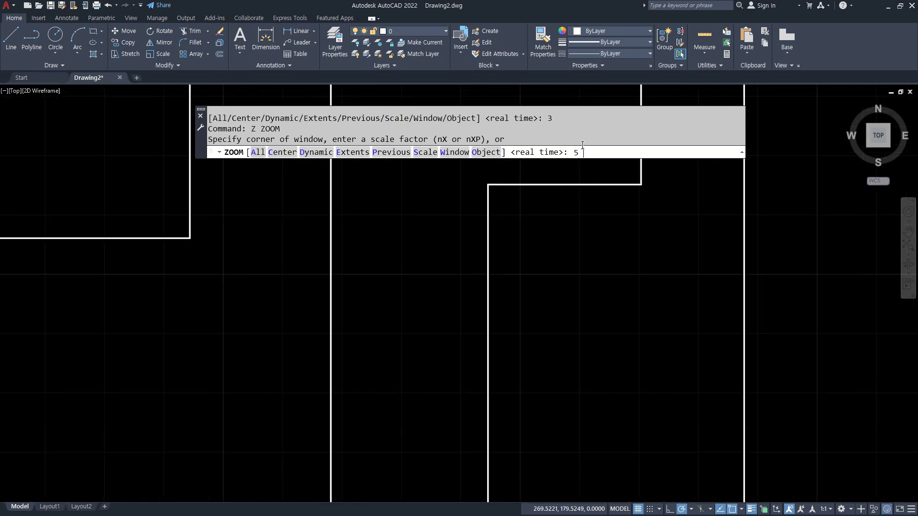
key("Return")
Zoom the drawing back out with alias Z using a scale factor of 1.
type("z")
key("Return")
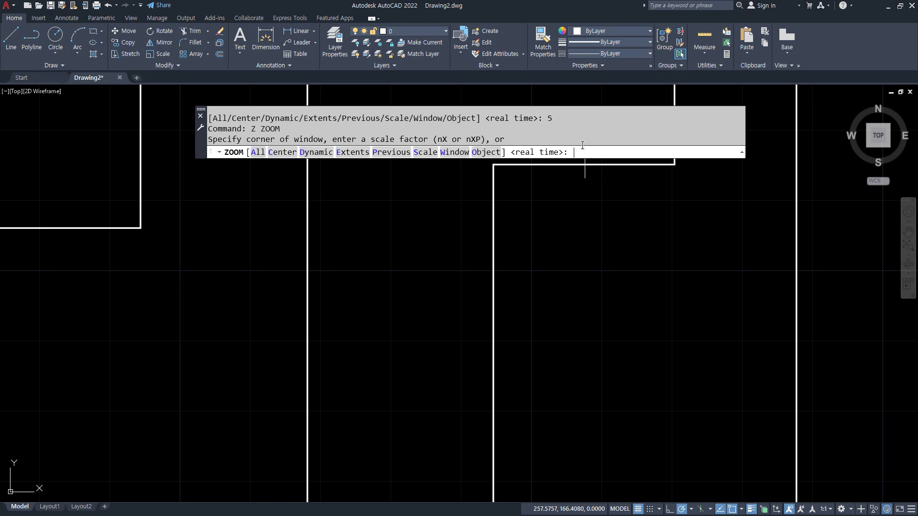
type("1")
key("Return")
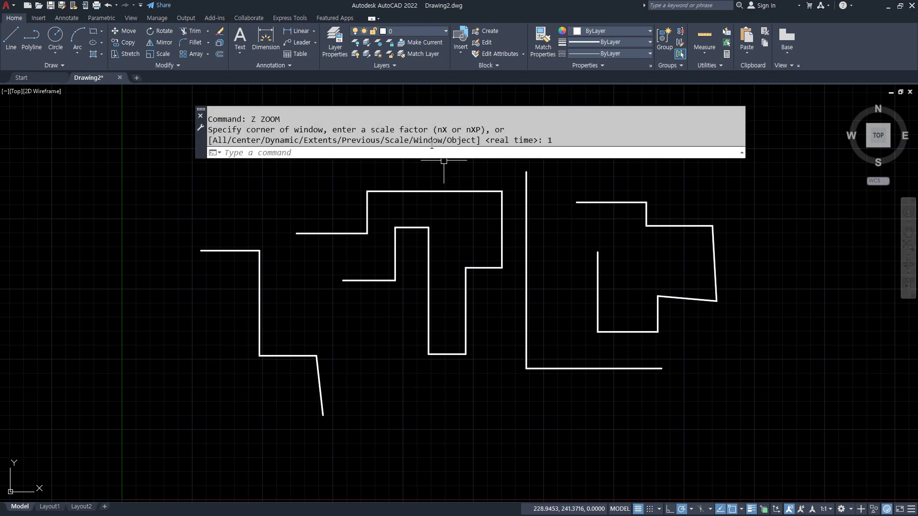
key("Return")
key("Return")
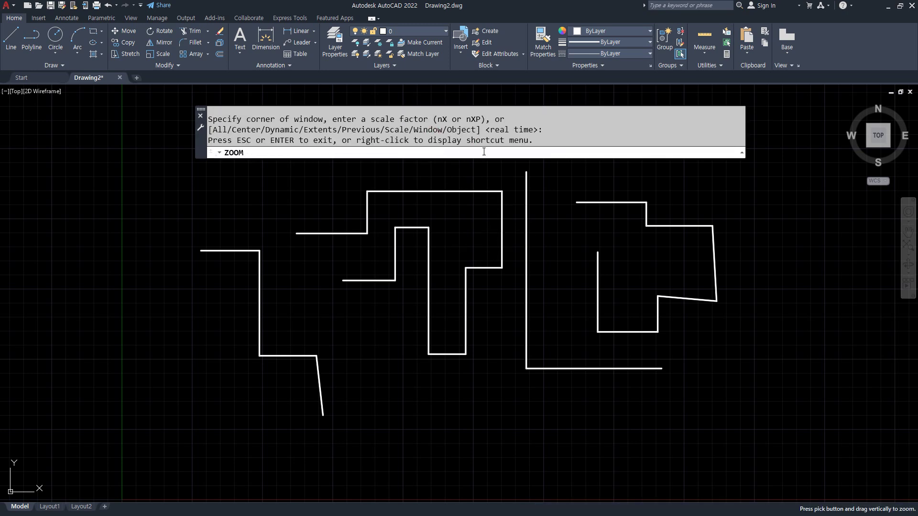
key("Escape")
key("Escape")
key("Return")
key("Return")
key("Escape")
Zoom in twice with alias Z, entering 3x each time to scale relative to the current view.
type("z")
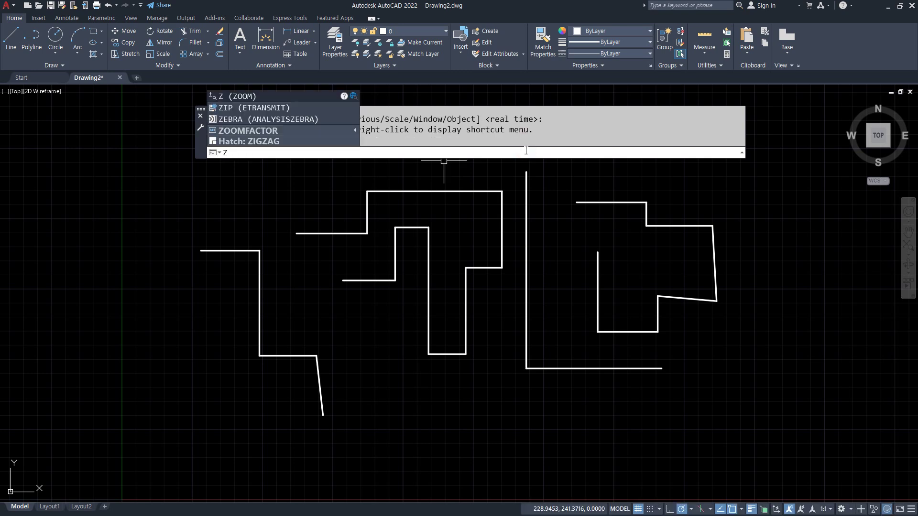
key("Return")
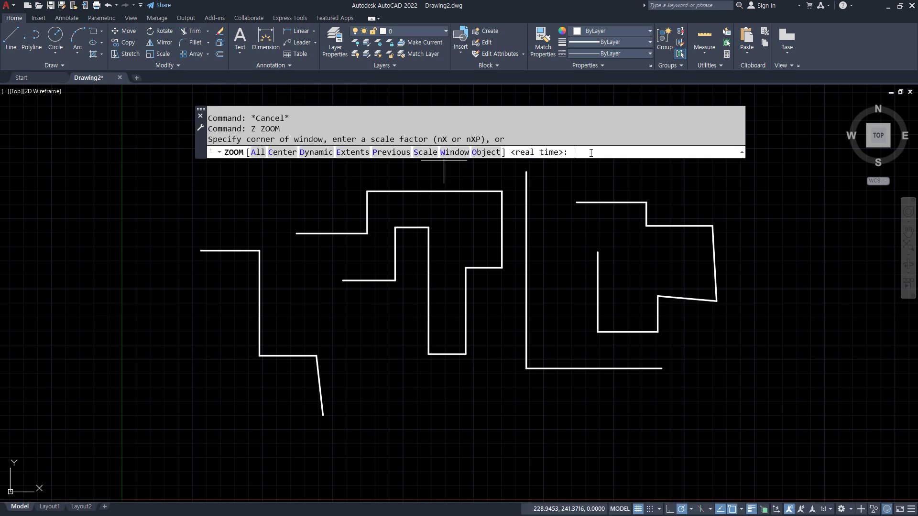
type("3x")
key("Return")
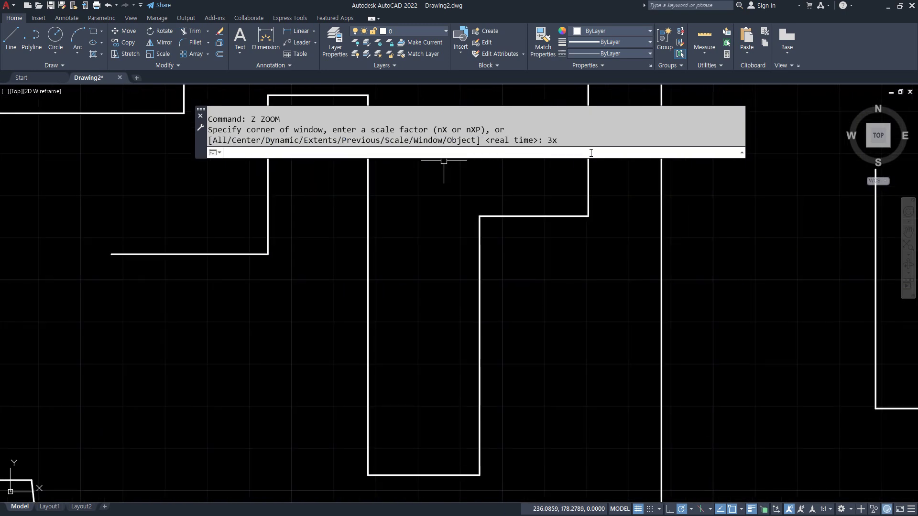
type("z")
key("Return")
type("3x")
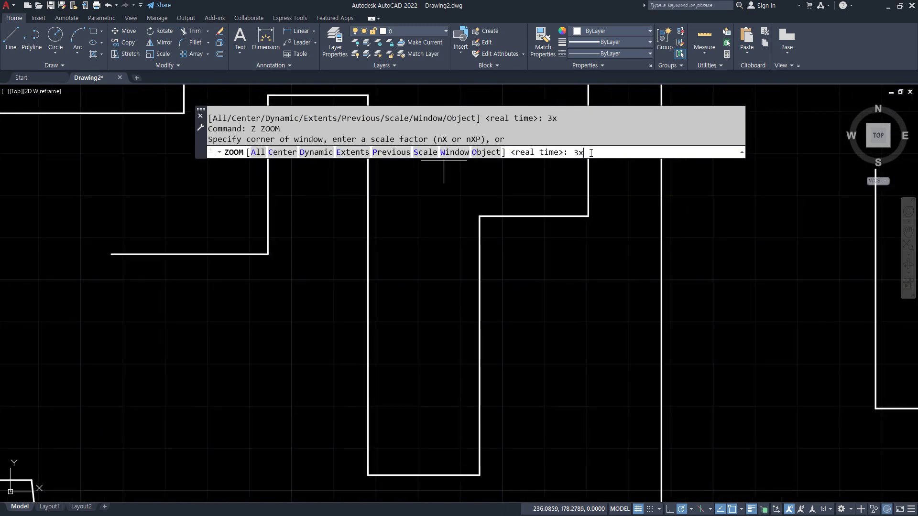
key("Return")
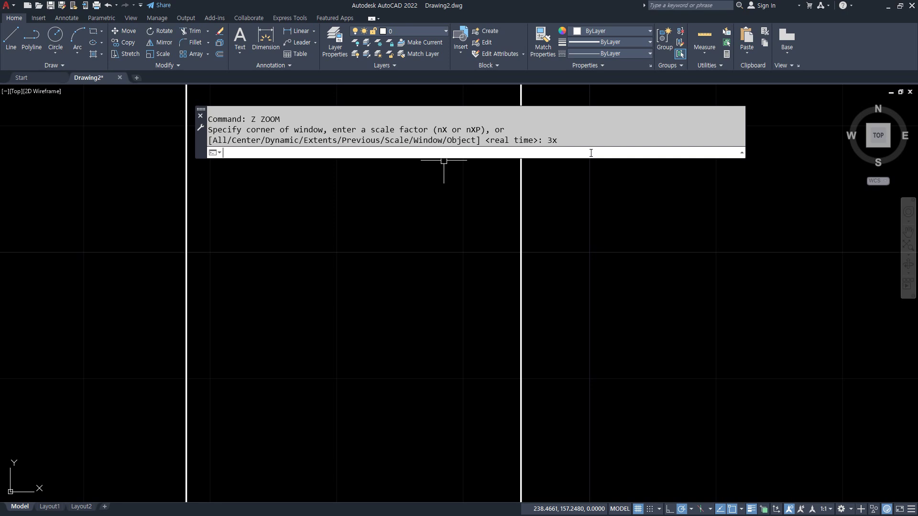
Switch to Notepad and add the lines "숫자 - limits(420)을 기준" and "숫자x - 화면을 기준" below the Zoom note.
key("alt+Tab")
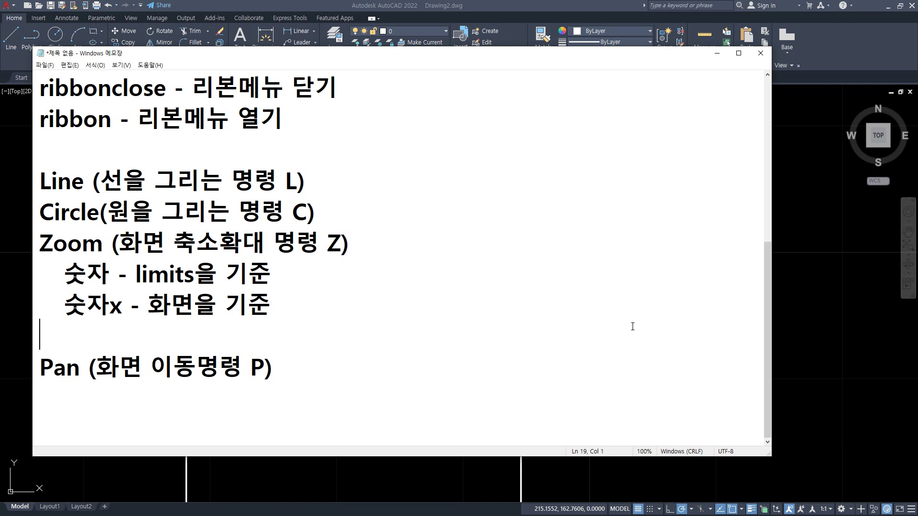
left_click(195, 276)
type("(420")
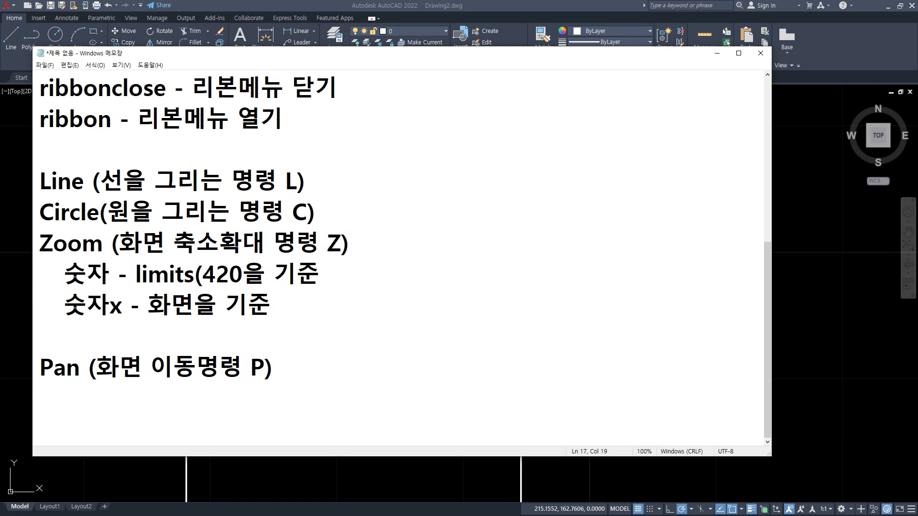
type(")")
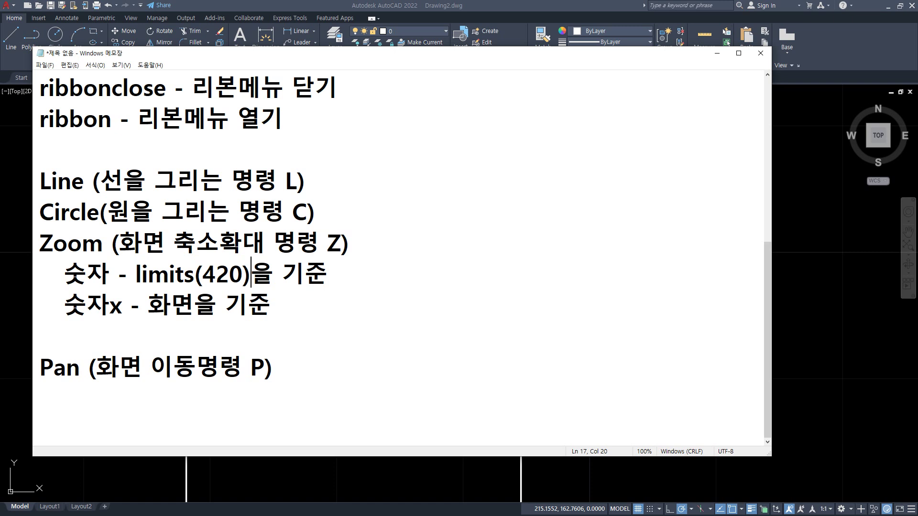
Start a third indented line reading "숫자xp -" below the "숫자x - 화면을 기준" note.
left_click_drag(50, 322, 429, 326)
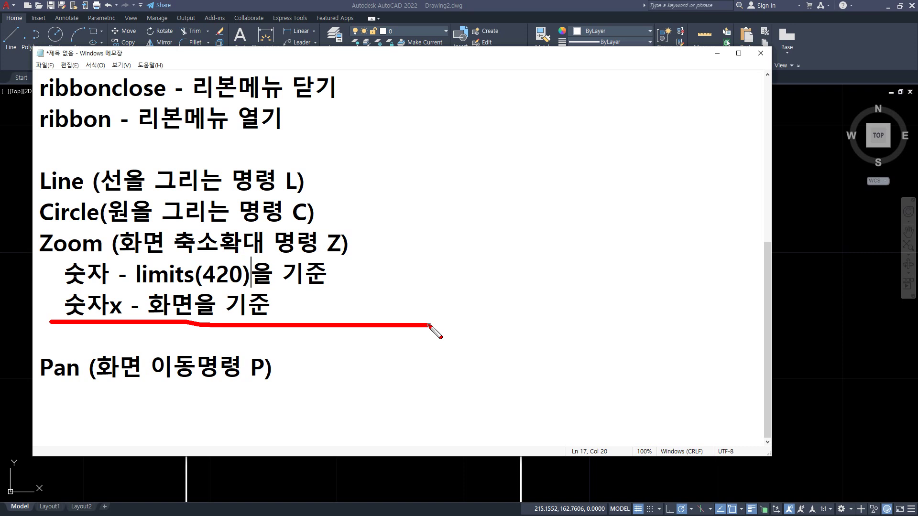
key("Escape")
left_click(100, 340)
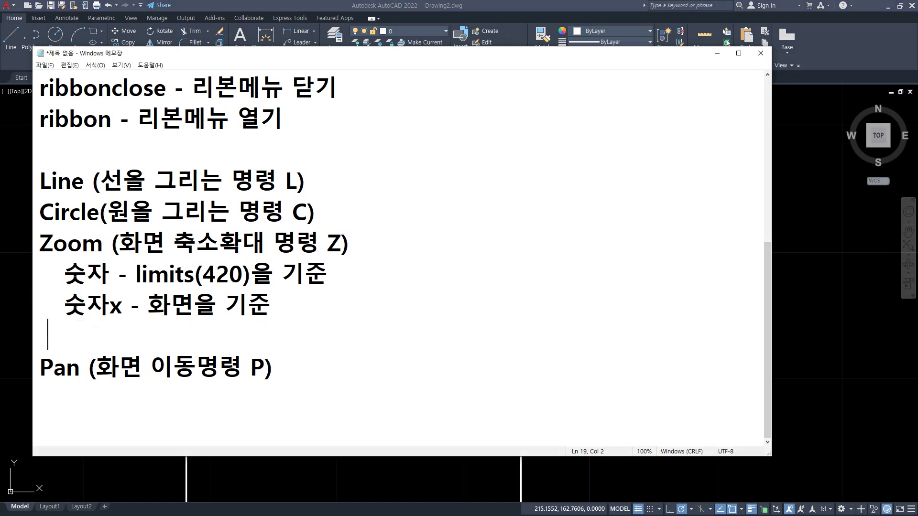
type("tn")
key("BackSpace")
key("BackSpace")
key("Hangul")
type("ㅅ숫자")
key("Hangul")
type("xp")
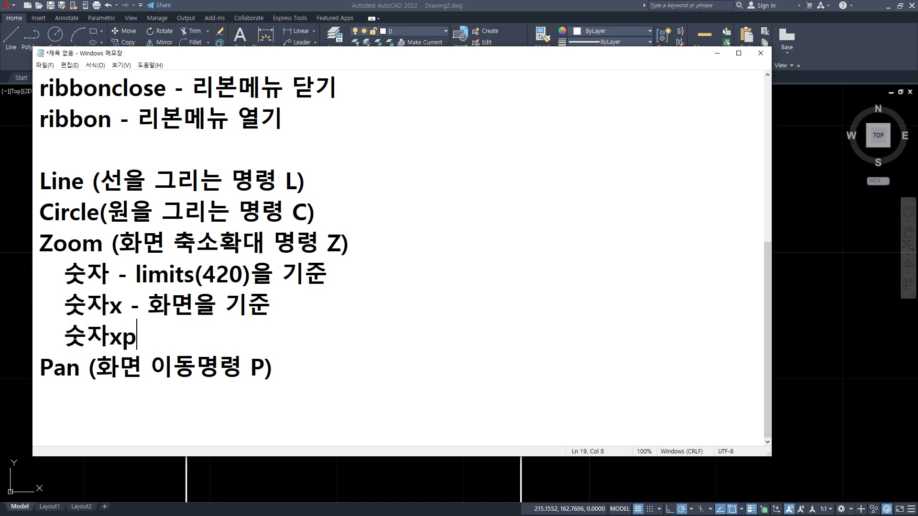
type(" -")
mouse_move(171, 356)
left_mouse_down()
mouse_move(126, 351)
mouse_move(57, 320)
mouse_move(157, 349)
mouse_move(225, 337)
mouse_move(348, 346)
left_mouse_up()
key("e")
left_click_drag(41, 321, 380, 321)
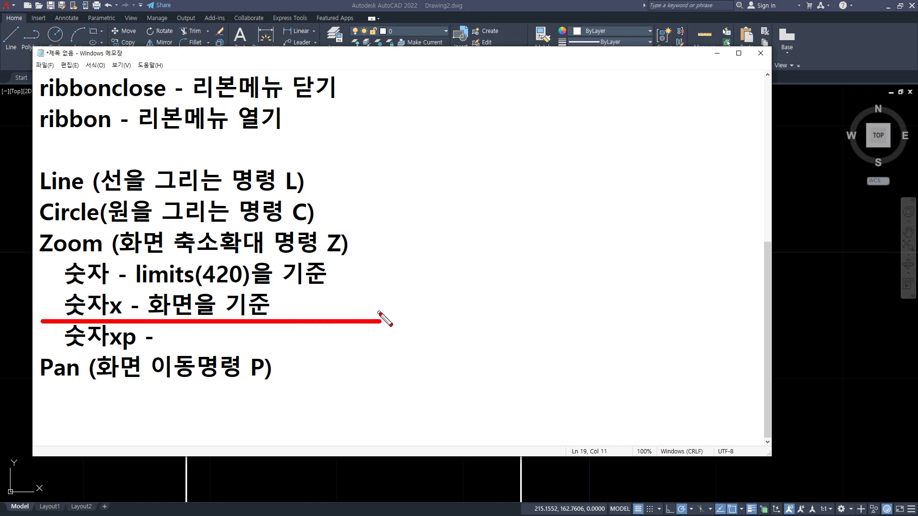
Switch to AutoCAD and zoom the drawing with alias Z using a scale factor of 1/5xp.
key("Escape")
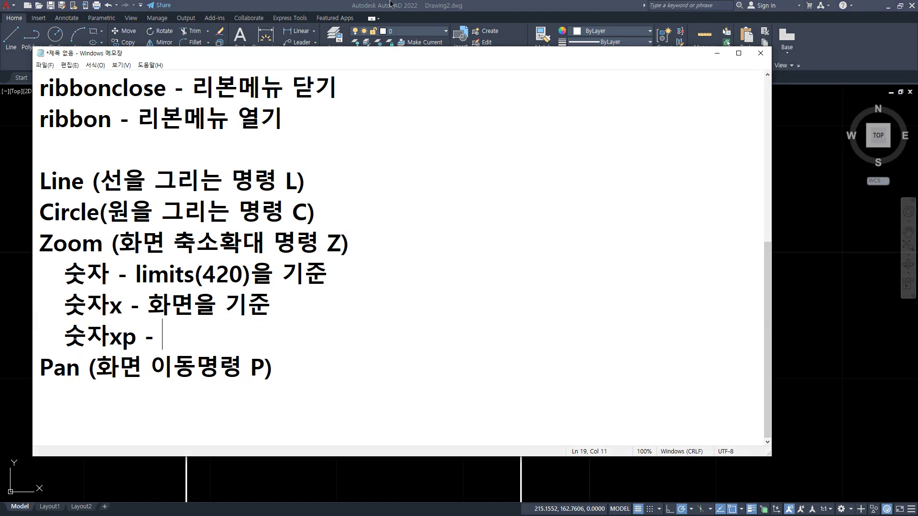
left_click(391, 4)
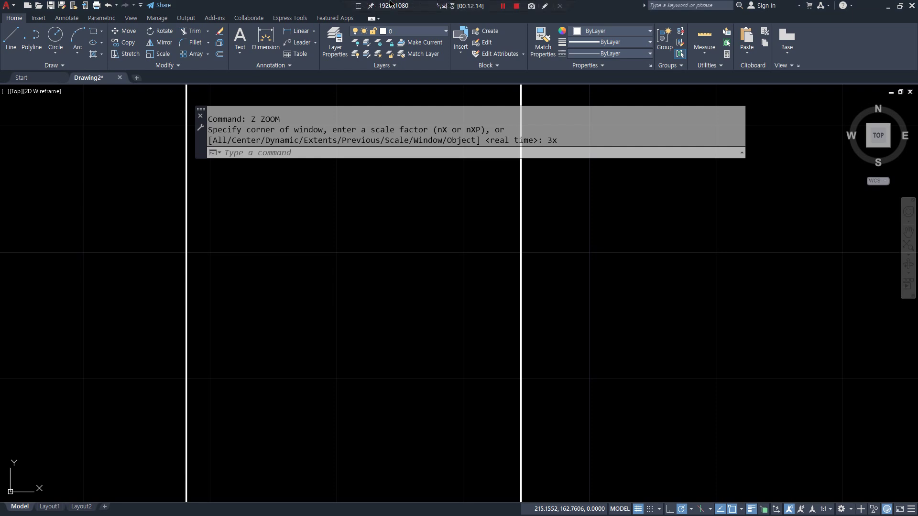
type("z")
key("Return")
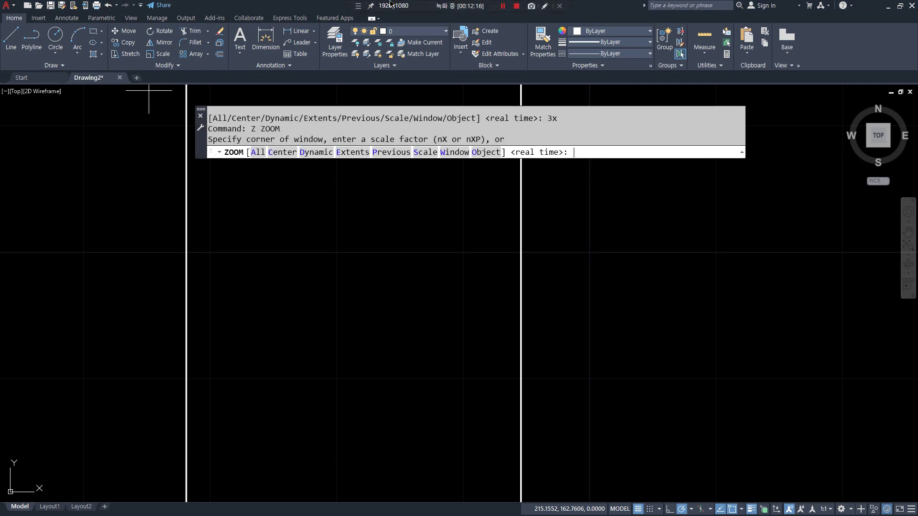
type("1/5xp")
key("Return")
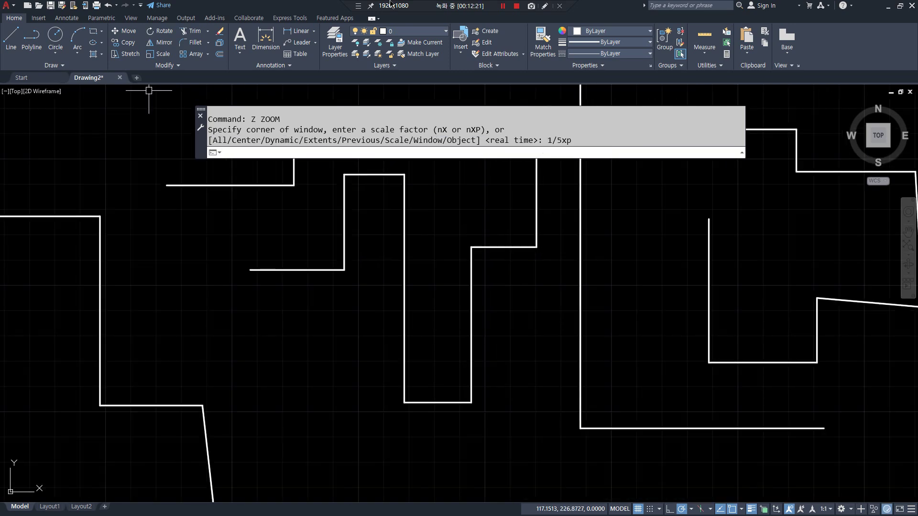
Zoom with alias Z using the decimal paper-space scale factor 0.2xp.
type("z")
key("Return")
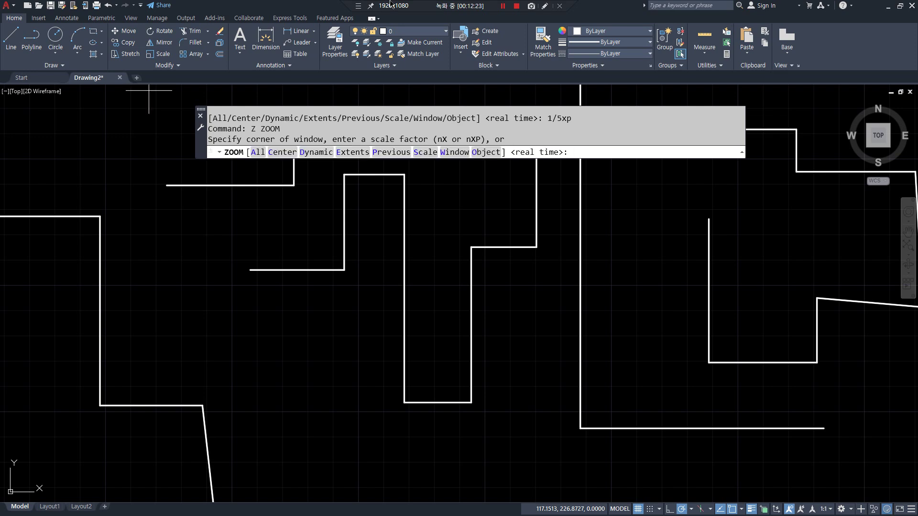
type("0.2xp")
key("Return")
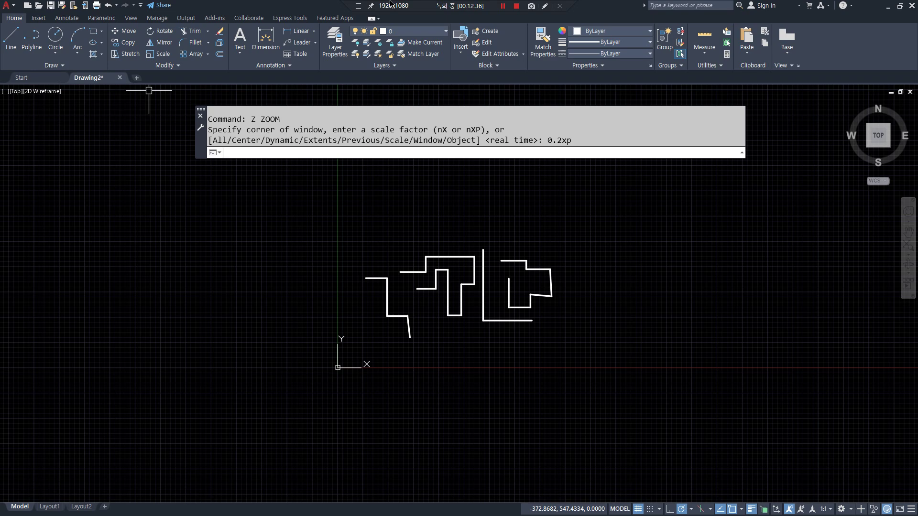
Zoom with alias Z using a scale factor of 0.5x relative to the current view.
type("z")
key("Return")
type("0.5x")
key("Return")
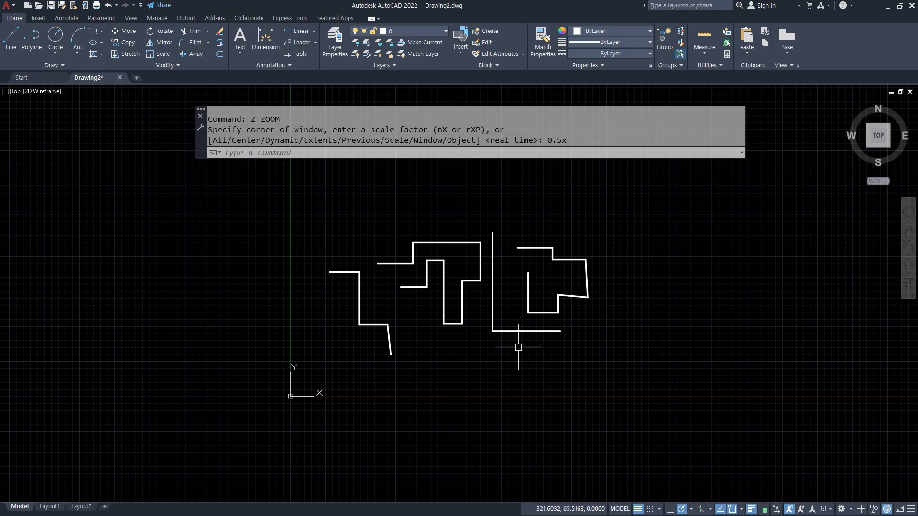
Zoom freely in and out around the middle stepped lines without running a command.
scroll(467, 301, "up", 5)
scroll(467, 303, "down", 5)
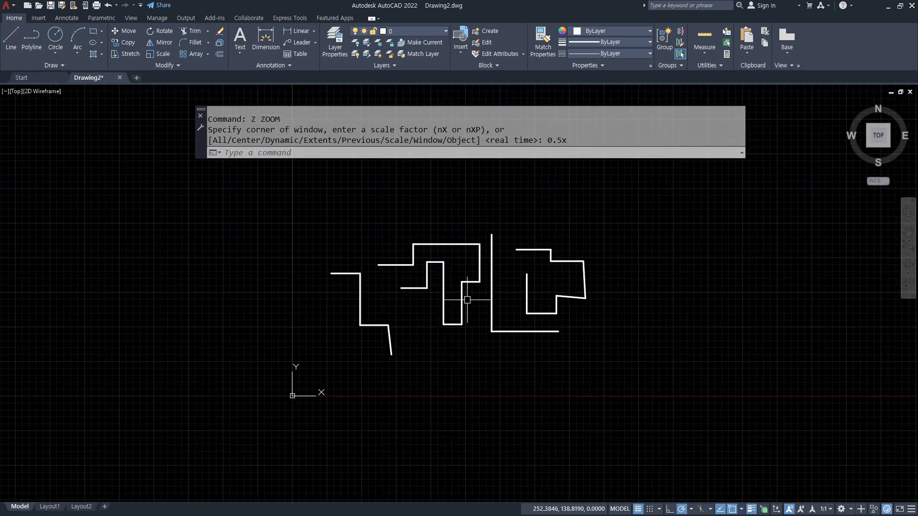
scroll(434, 266, "up", 5)
scroll(434, 268, "down", 3)
scroll(433, 271, "up", 5)
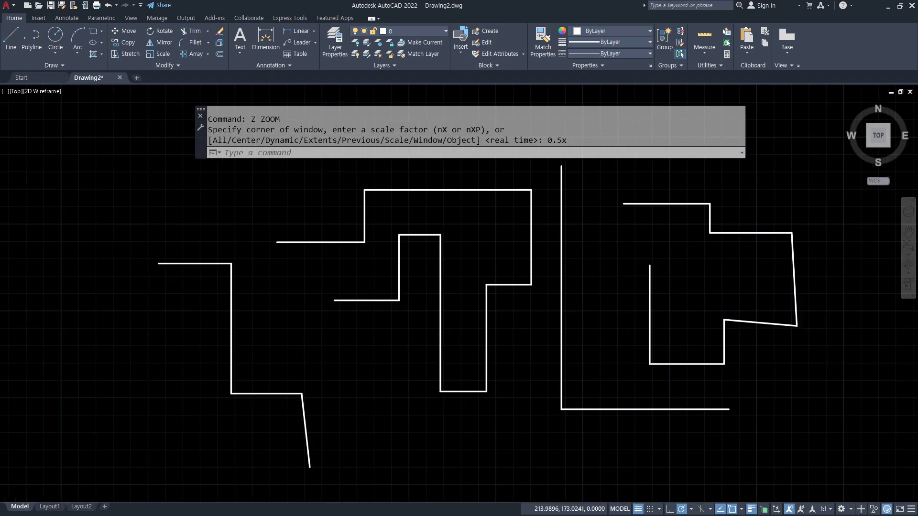
scroll(433, 271, "down", 6)
scroll(434, 271, "up", 6)
scroll(434, 270, "down", 5)
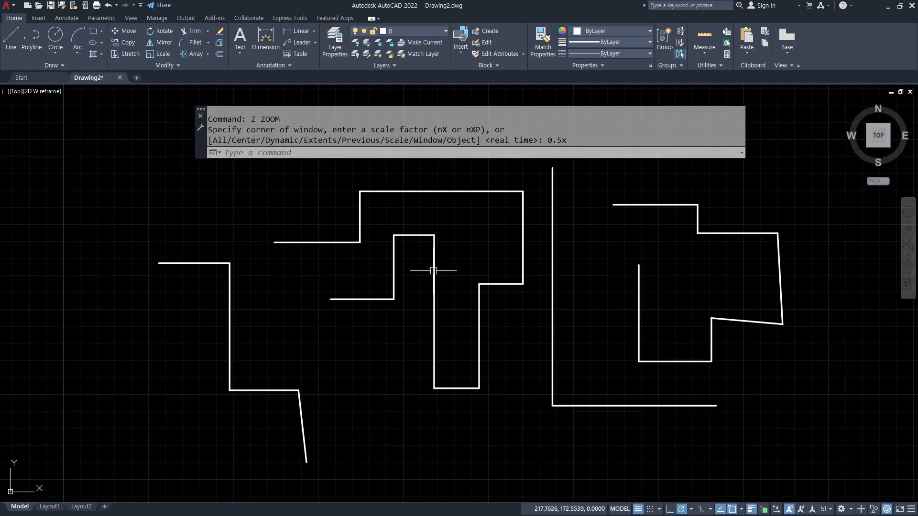
scroll(434, 266, "up", 5)
scroll(434, 266, "down", 8)
scroll(434, 267, "up", 6)
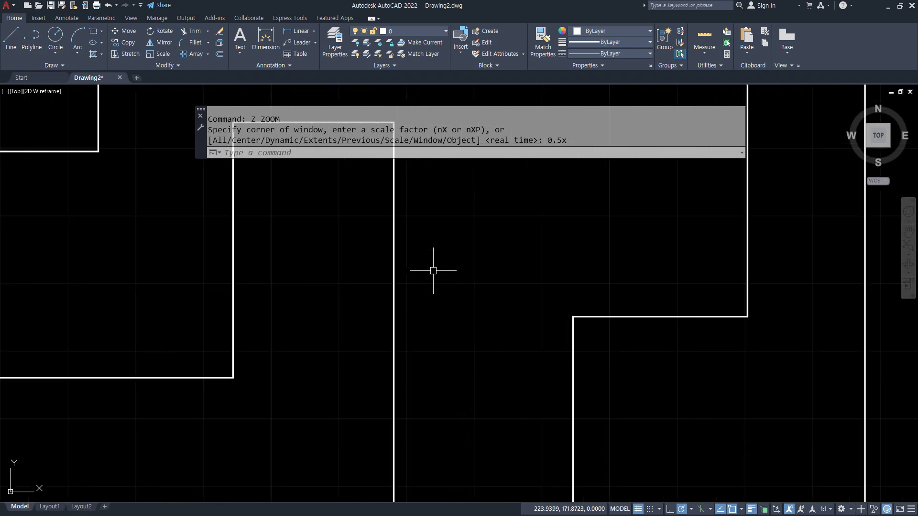
scroll(433, 271, "down", 4)
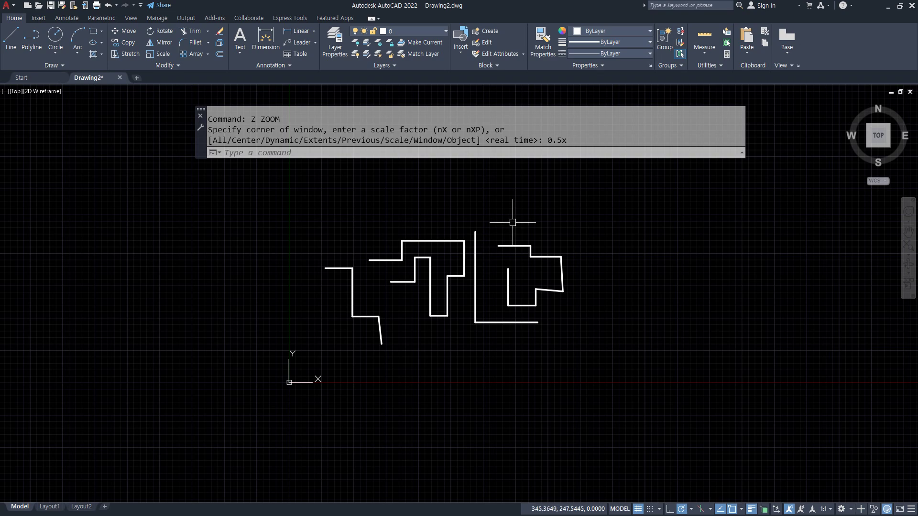
Zoom far out and pan the view until the lines shrink to a dot at the origin.
scroll(498, 240, "up", 4)
middle_click_drag(309, 296, 357, 270)
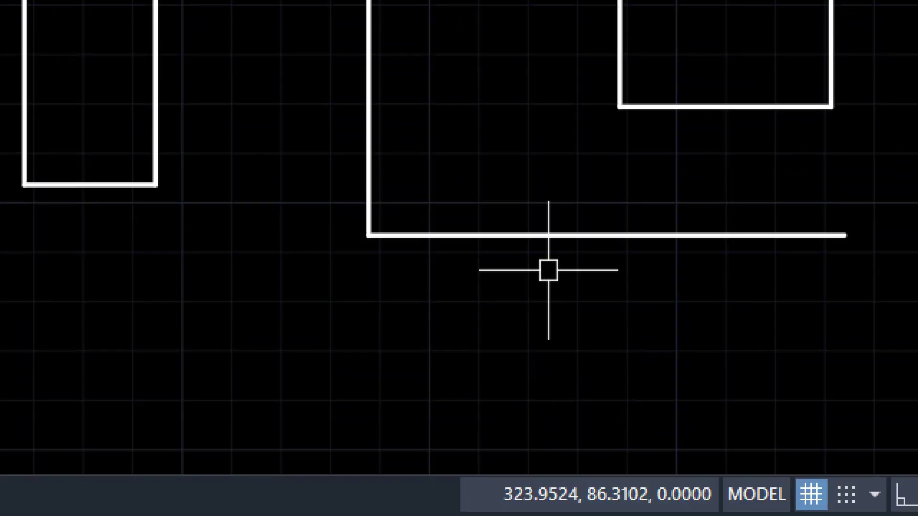
scroll(547, 268, "down", 10)
scroll(642, 308, "down", 15)
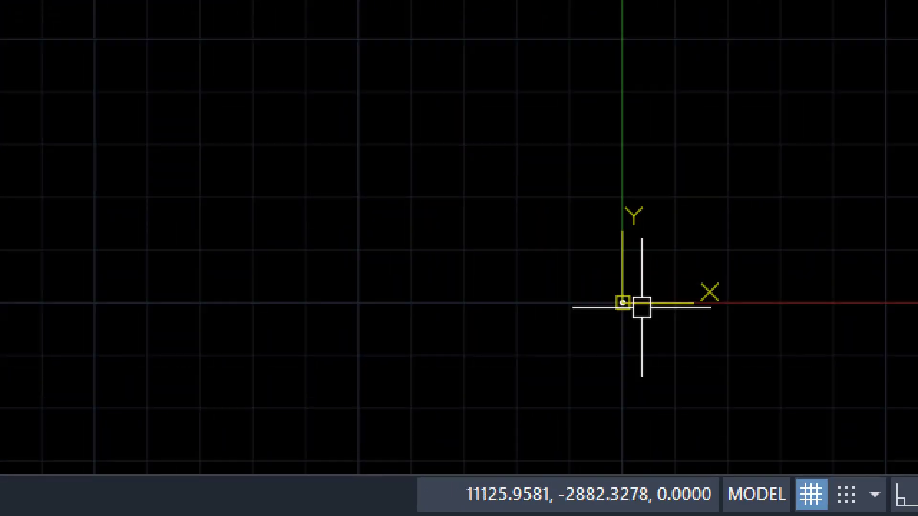
middle_click_drag(671, 308, 228, 307)
scroll(536, 310, "down", 15)
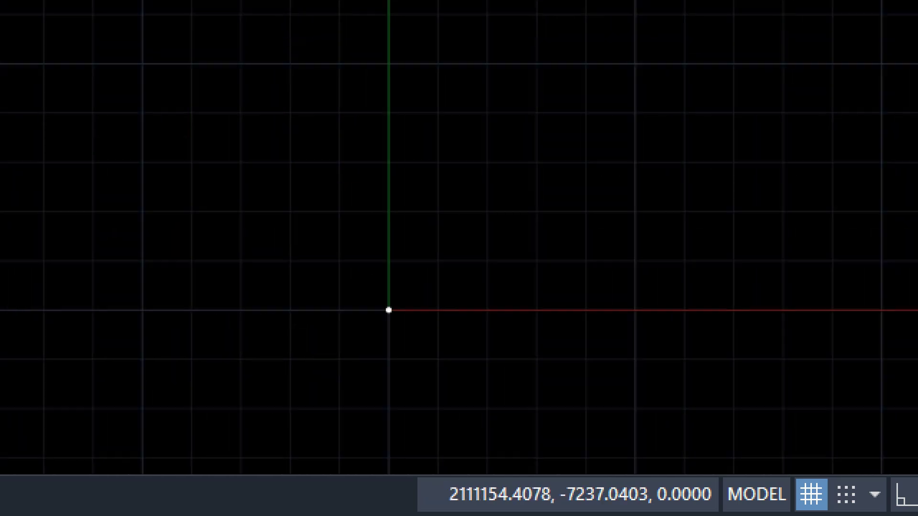
middle_click_drag(672, 309, 492, 299)
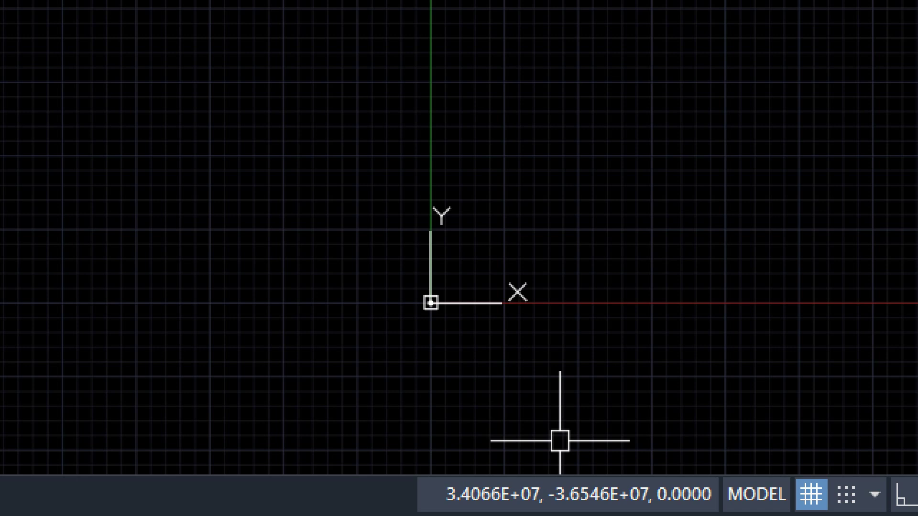
Bring the lost lines back into full view with Zoom Extents.
middle_click(533, 253)
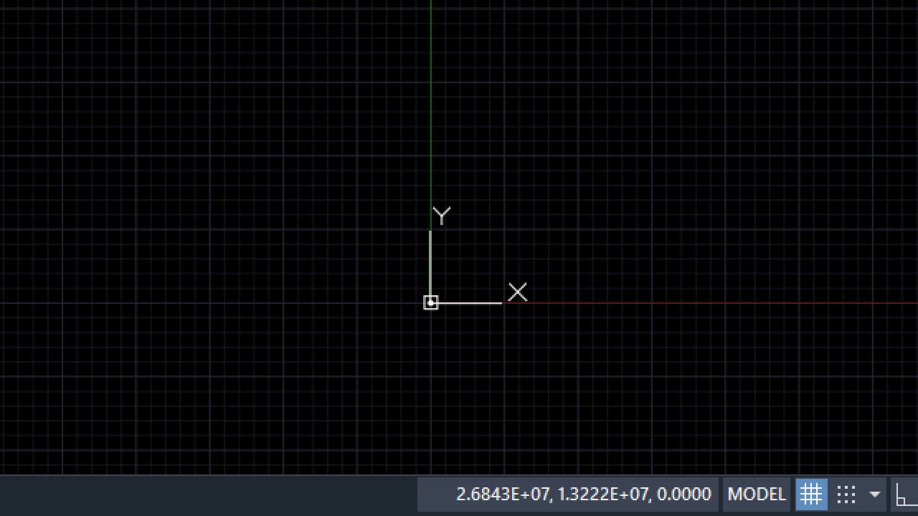
middle_click(533, 253)
scroll(531, 253, "down", 2)
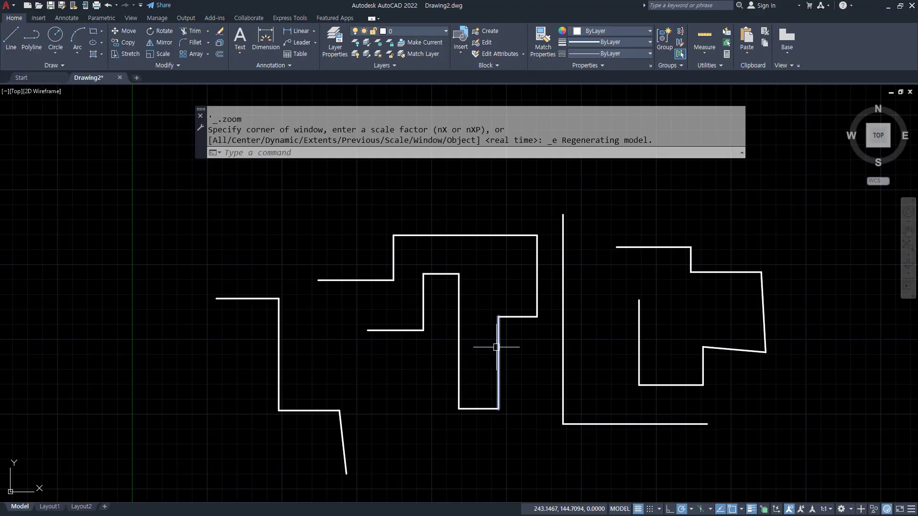
Zoom out until the lines are tiny, and refit them to the view with Zoom Extents.
scroll(492, 344, "up", 2)
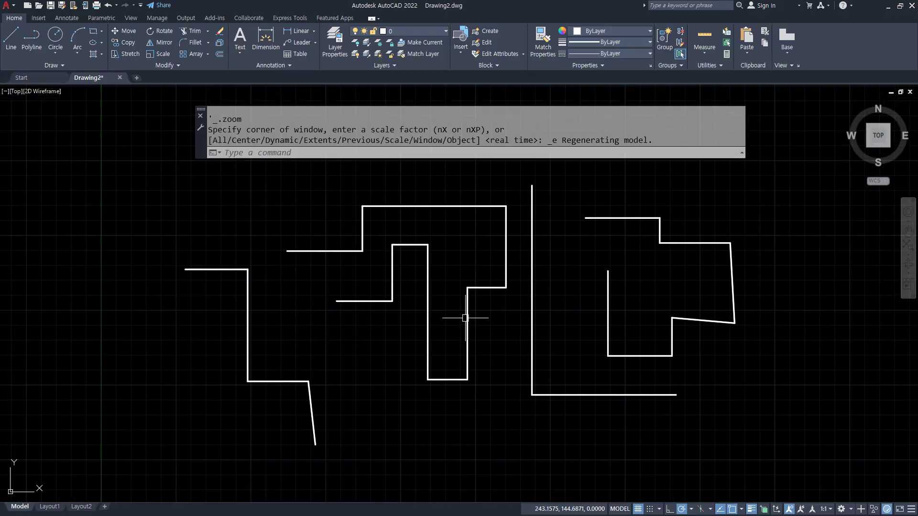
scroll(359, 324, "down", 6)
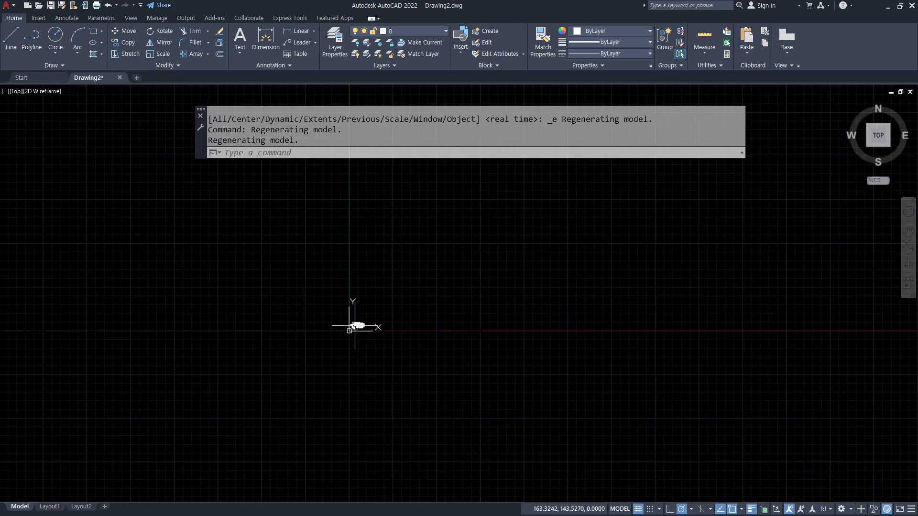
middle_click(355, 327)
middle_click(355, 326)
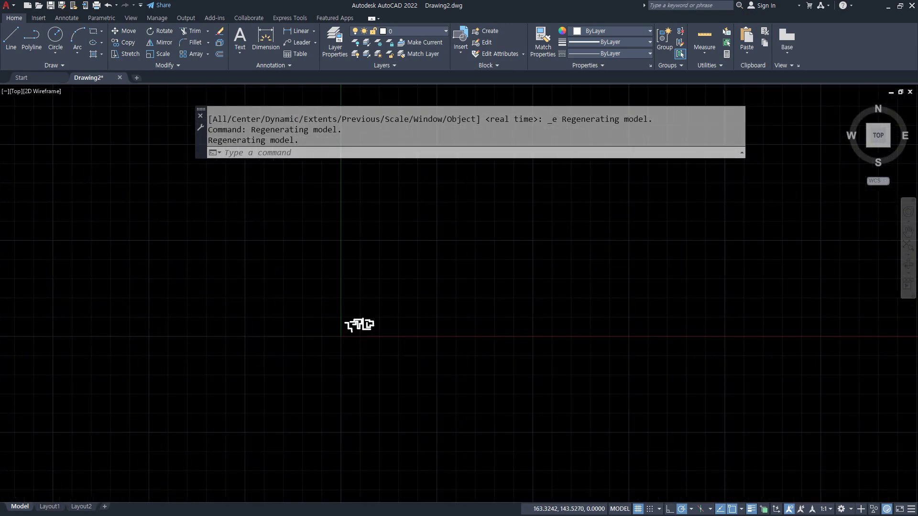
scroll(355, 325, "up", 5)
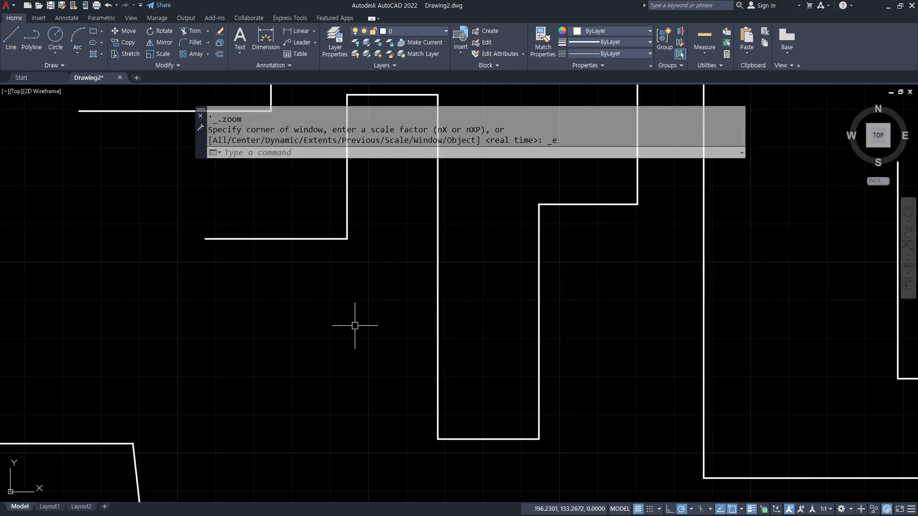
scroll(355, 296, "down", 4)
scroll(357, 290, "up", 2)
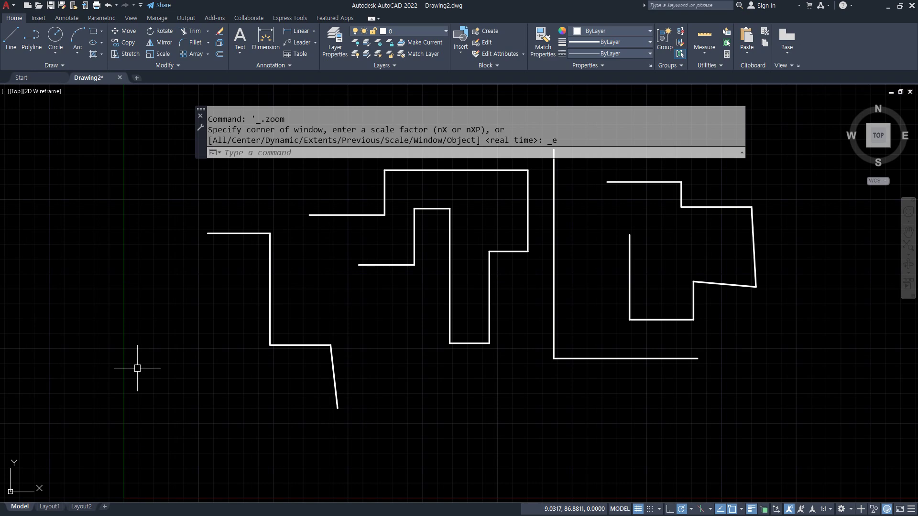
Run Pan with alias P, shift the drawing sideways across the view, and leave the command.
type("p")
key("Return")
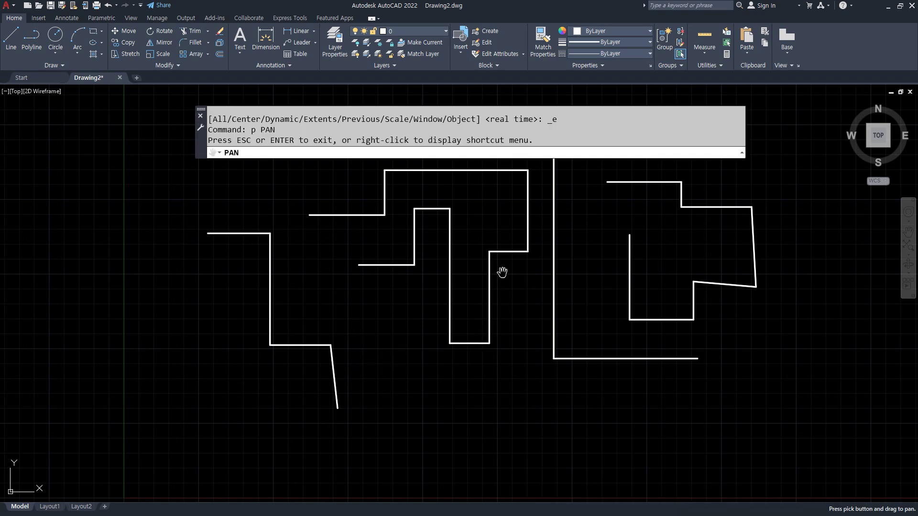
left_click_drag(502, 273, 268, 302)
mouse_move(179, 287)
left_mouse_down()
mouse_move(550, 296)
mouse_move(291, 316)
mouse_move(362, 274)
mouse_move(502, 268)
mouse_move(201, 314)
mouse_move(567, 299)
mouse_move(195, 293)
mouse_move(572, 299)
mouse_move(326, 318)
left_mouse_up()
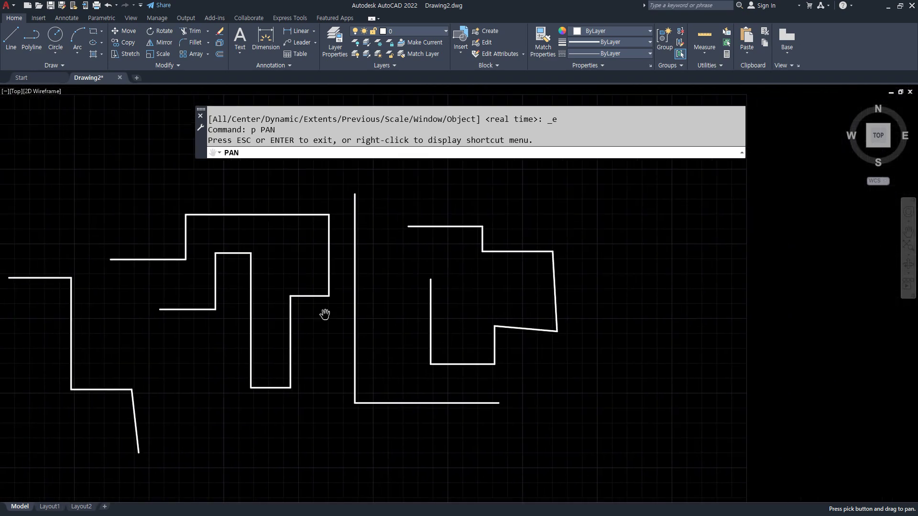
key("Escape")
Run Pan with alias P again to move the lines back toward the middle of the view, ending with nothing selected.
type("p")
key("Return")
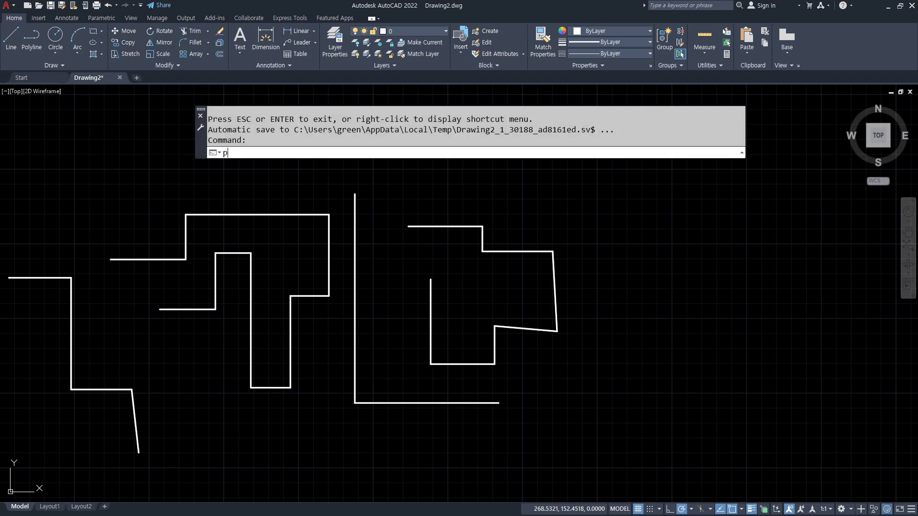
mouse_move(415, 273)
left_mouse_down()
mouse_move(211, 303)
mouse_move(596, 294)
mouse_move(350, 303)
mouse_move(382, 302)
left_mouse_up()
key("Escape")
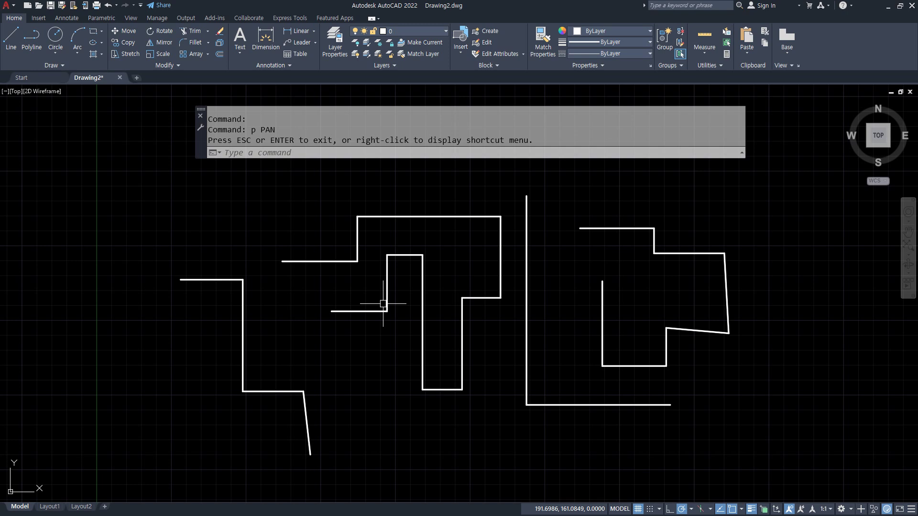
left_click(297, 330)
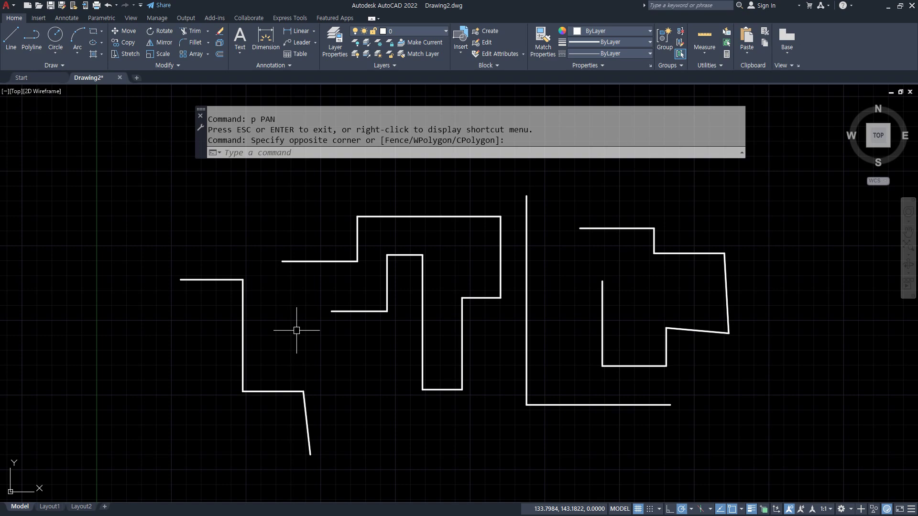
Pan and zoom the lines directly without a command, and fit them to the view with Zoom Extents.
mouse_move(389, 268)
middle_mouse_down()
mouse_move(254, 269)
mouse_move(501, 284)
mouse_move(381, 277)
mouse_move(458, 278)
middle_mouse_up()
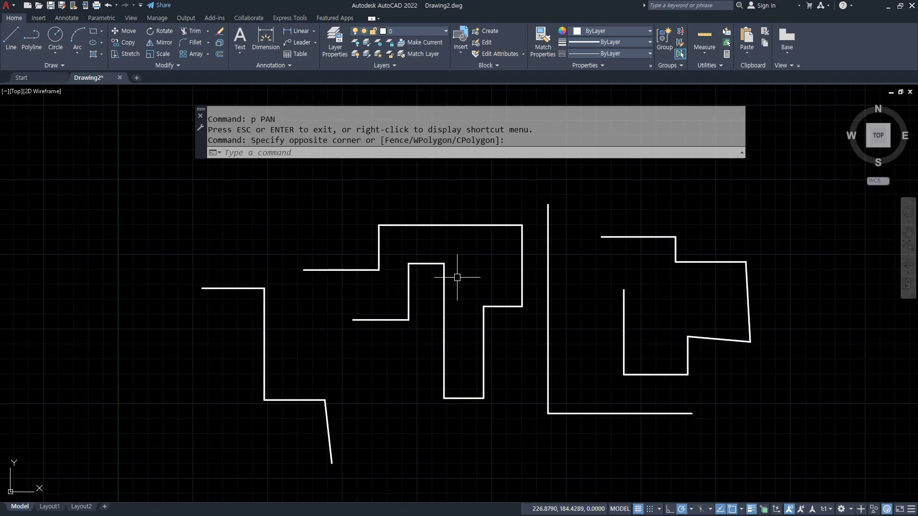
scroll(457, 278, "up", 3)
scroll(444, 270, "down", 5)
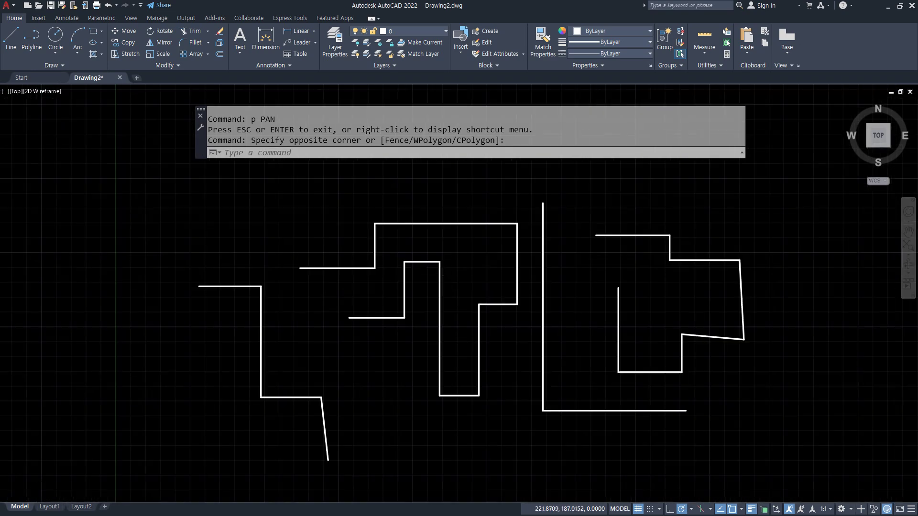
middle_click(444, 272)
middle_click(444, 272)
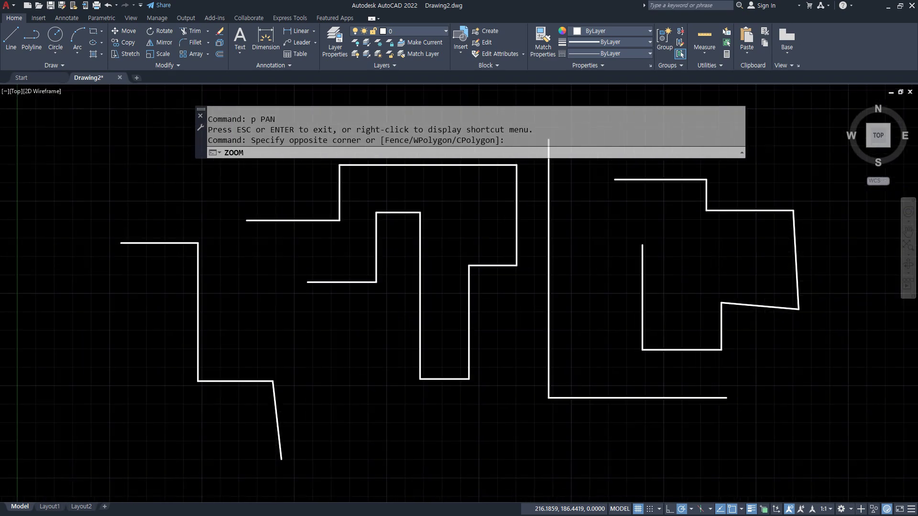
Pan and zoom the view to expose empty drawing space to the right of the existing lines.
mouse_move(443, 272)
middle_mouse_down()
mouse_move(322, 268)
mouse_move(484, 252)
mouse_move(455, 343)
mouse_move(186, 249)
middle_mouse_up()
scroll(297, 294, "down", 2)
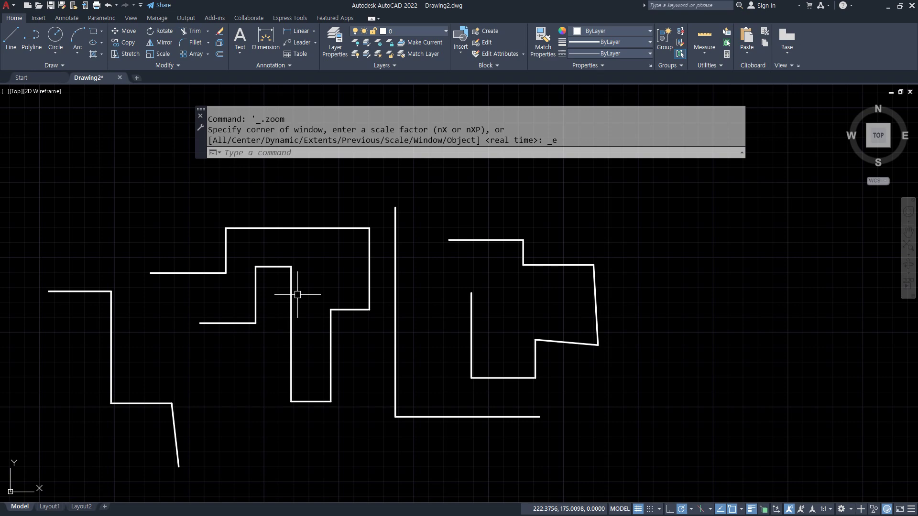
scroll(297, 294, "down", 4)
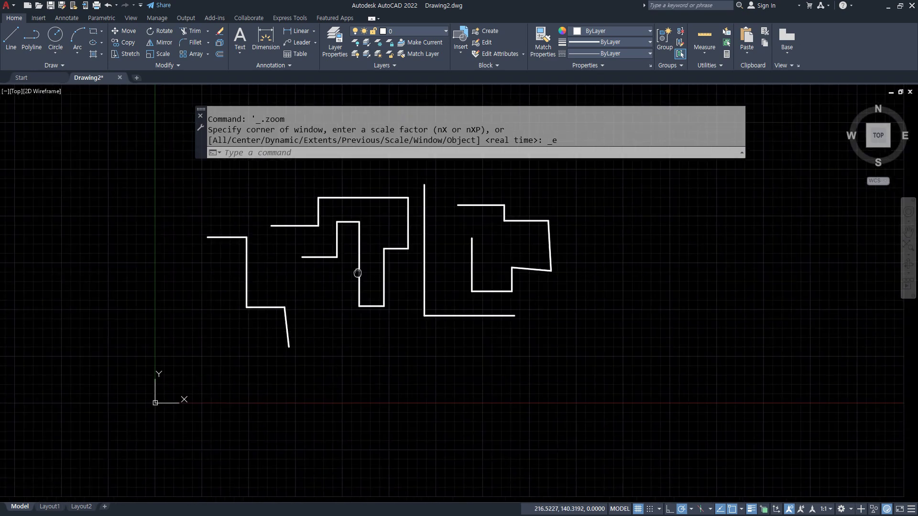
mouse_move(594, 290)
middle_mouse_down()
mouse_move(504, 298)
mouse_move(597, 278)
middle_mouse_up()
middle_click_drag(514, 276, 409, 356)
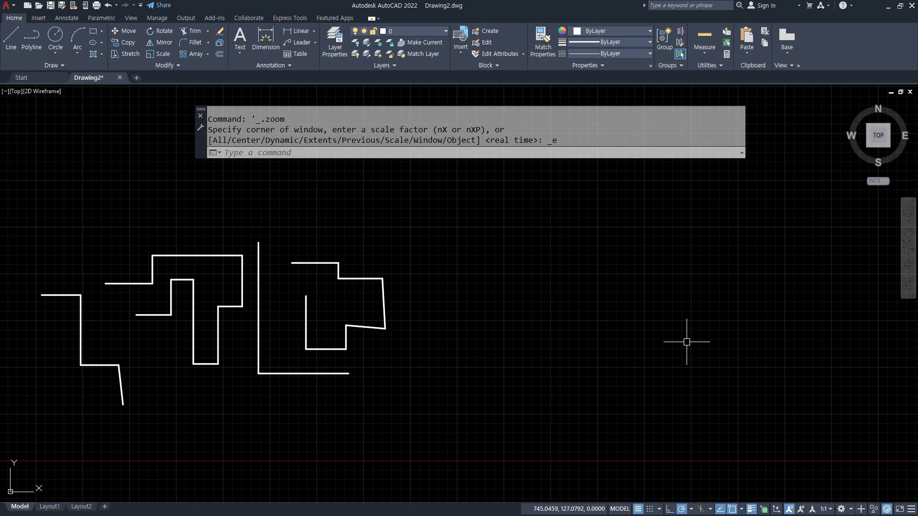
scroll(455, 323, "up", 2)
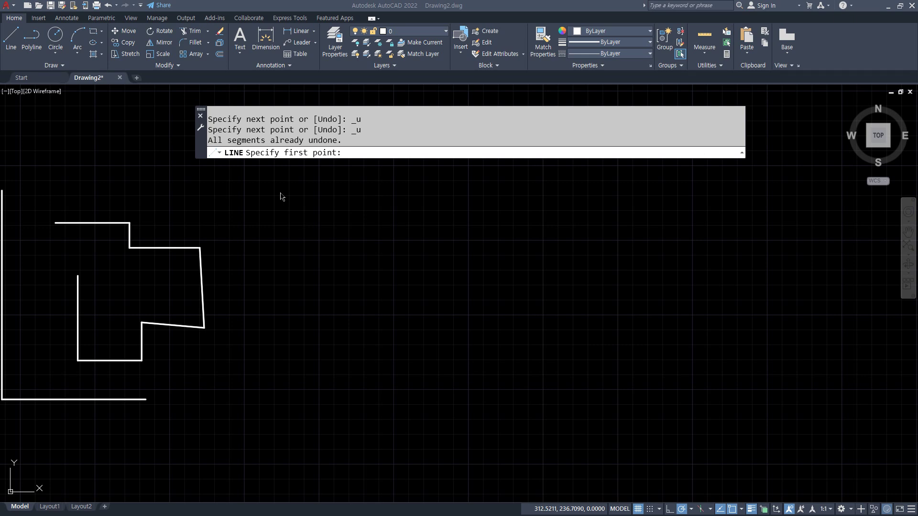
Draw a closed five-sided shape with Line to the right of the existing lines, finishing it with the Close option.
key("Escape")
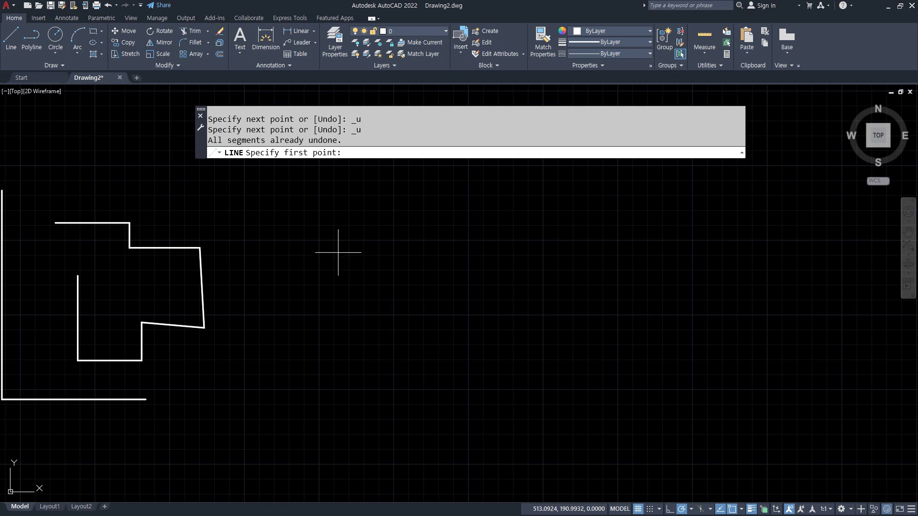
left_click(329, 234)
left_click(329, 393)
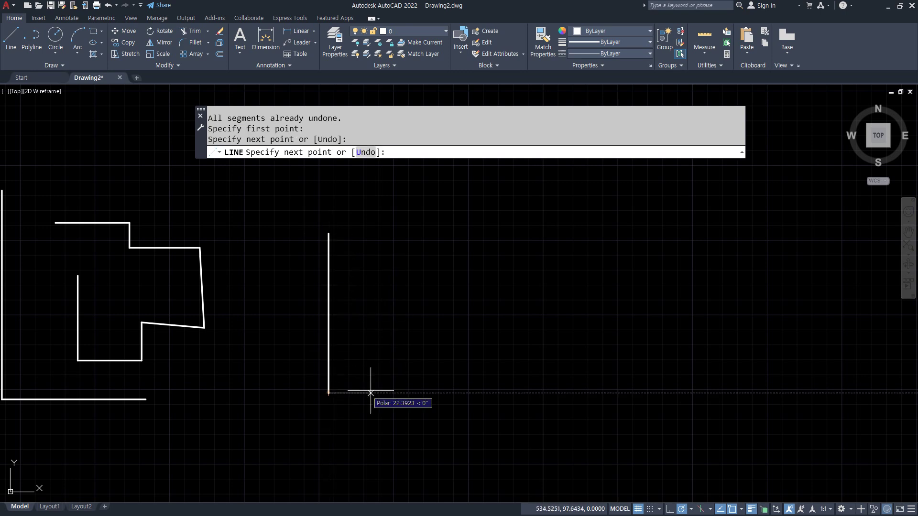
left_click(442, 393)
left_click(442, 331)
left_click(546, 330)
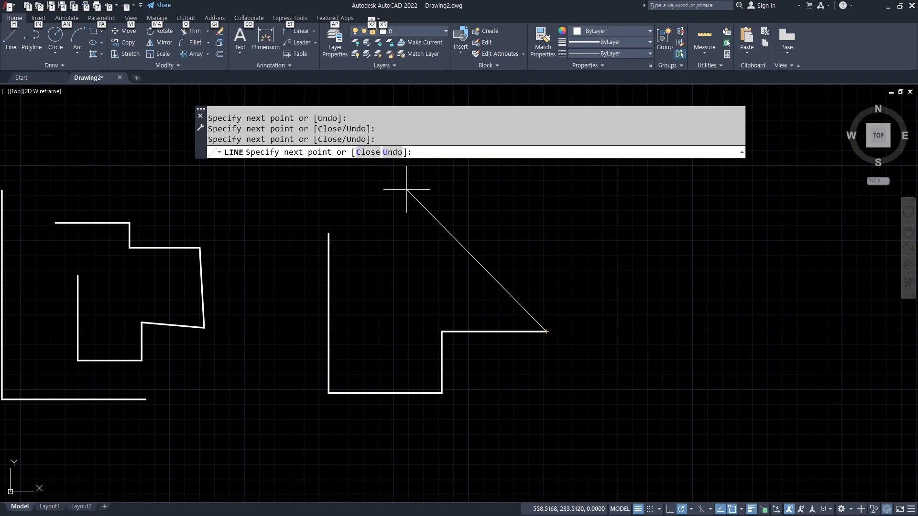
left_click(355, 149)
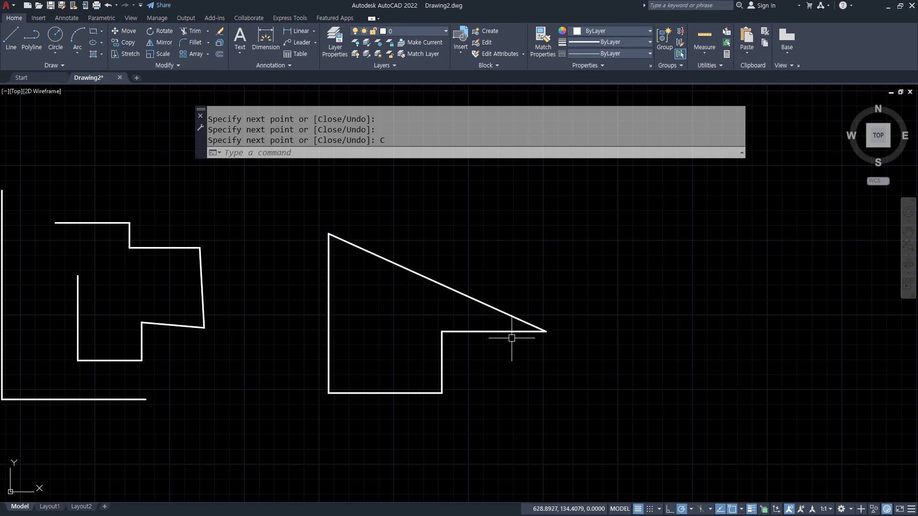
Draw an open stepped chain of five line segments with Line beside the closed shape, and end the command.
mouse_move(582, 311)
middle_mouse_down()
mouse_move(496, 340)
mouse_move(453, 335)
middle_mouse_up()
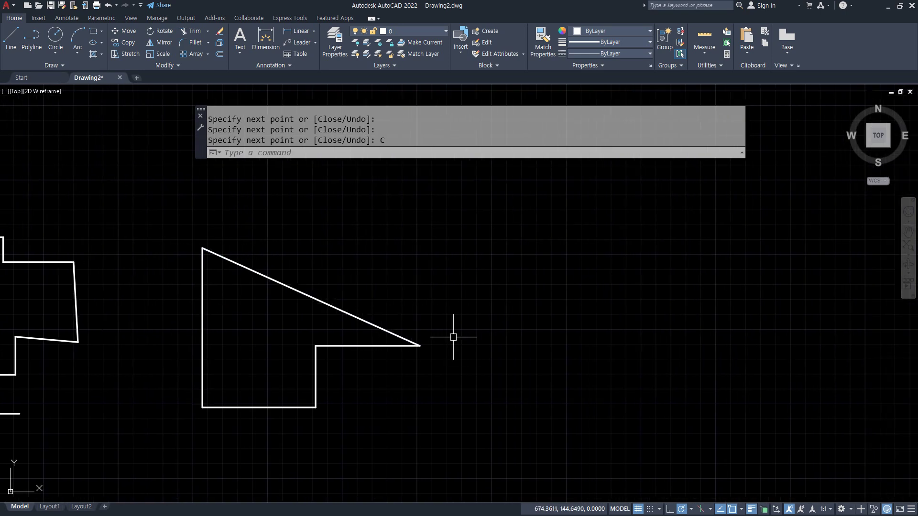
type("l")
key("Return")
left_click(477, 252)
left_click(477, 398)
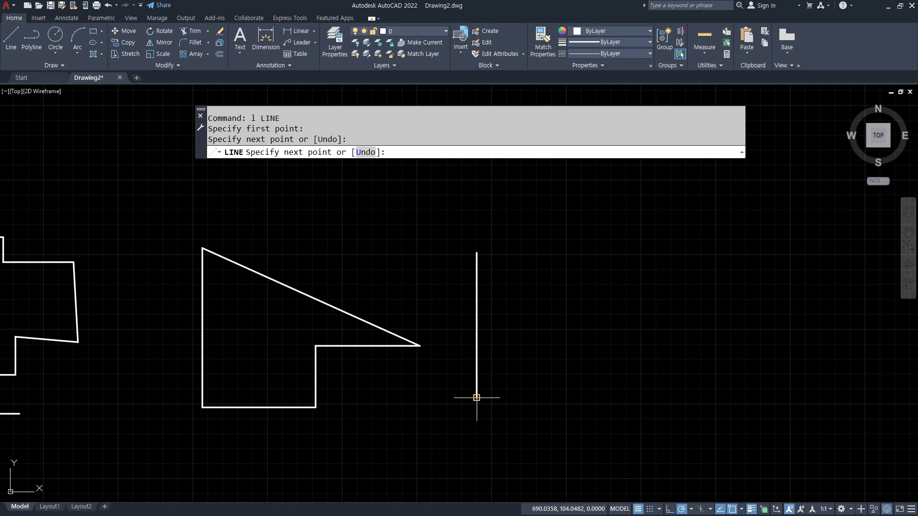
left_click(572, 398)
left_click(572, 328)
left_click(638, 328)
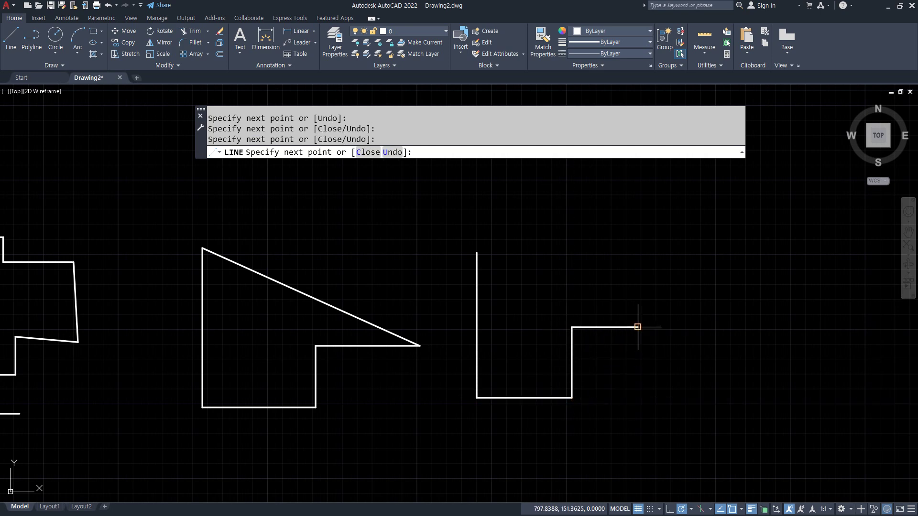
left_click(639, 252)
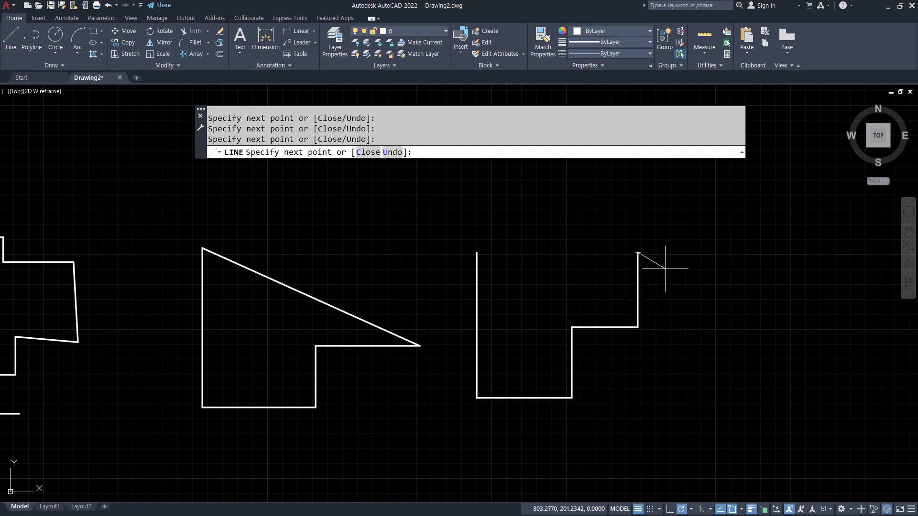
key("Return")
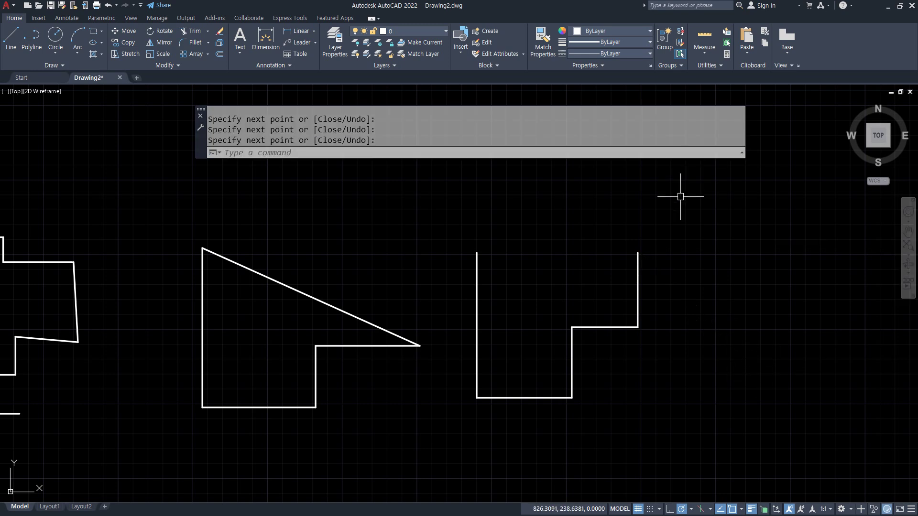
left_click_drag(622, 231, 655, 271)
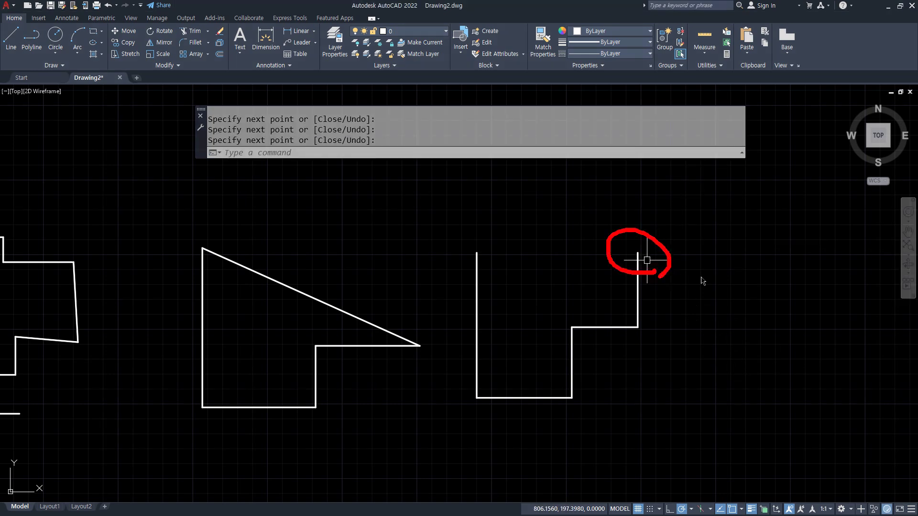
middle_click_drag(719, 265, 573, 311)
mouse_move(496, 299)
left_mouse_down()
mouse_move(495, 310)
mouse_move(514, 306)
mouse_move(511, 321)
left_mouse_up()
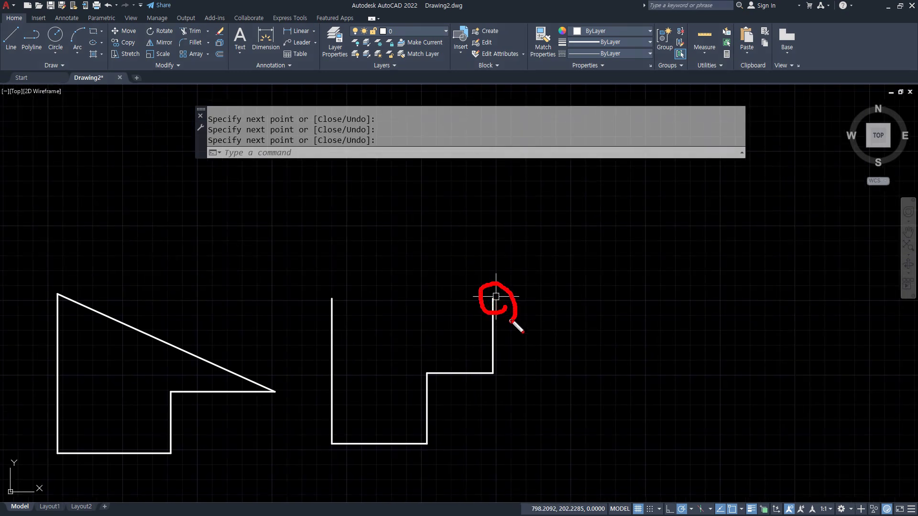
key("Escape")
Start a new Line at the upper-right open end of the stepped chain and draw five more segments up and back leftward.
type("l")
key("Return")
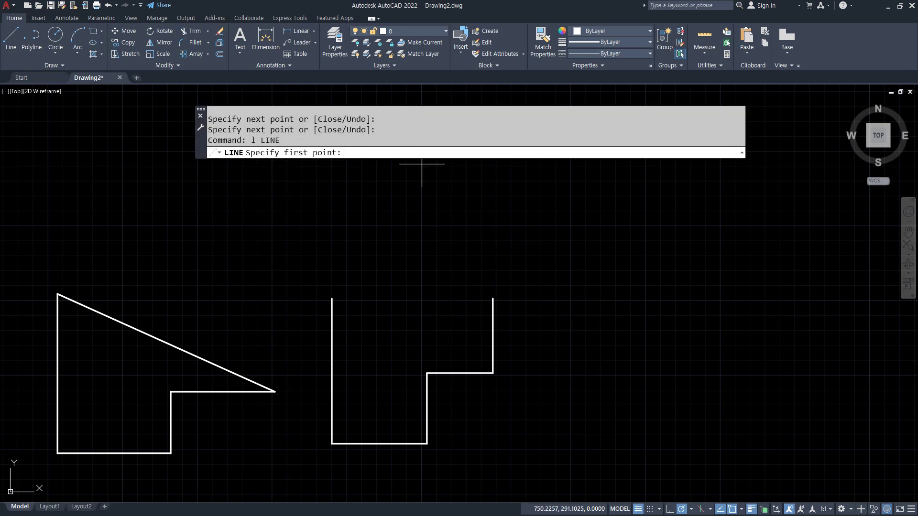
left_click(493, 298)
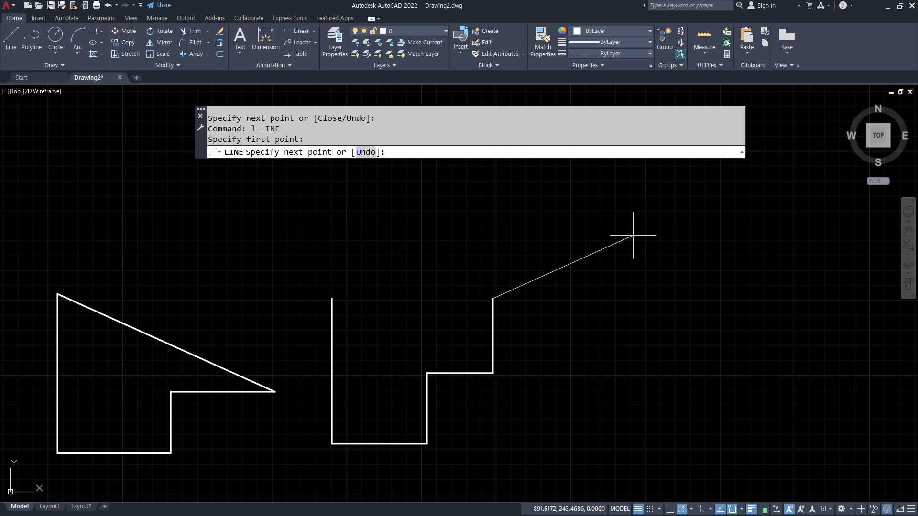
left_click(619, 298)
left_click(618, 212)
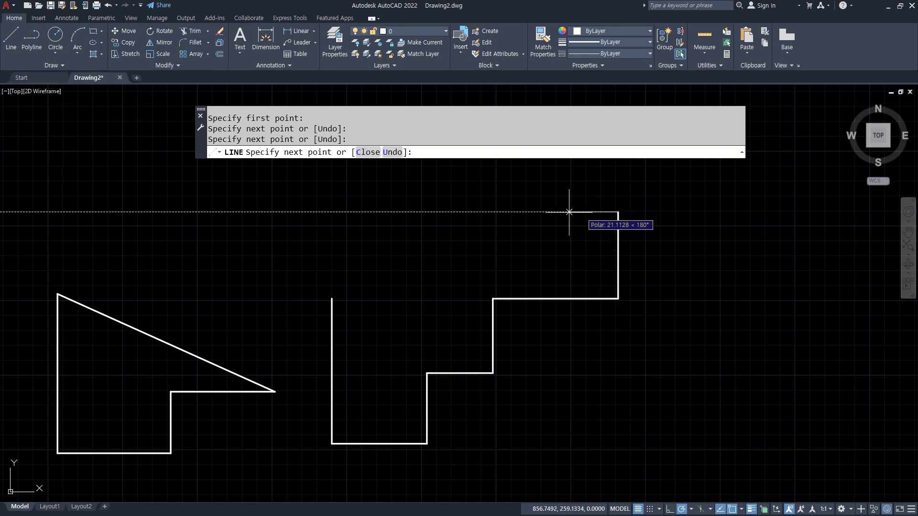
left_click(502, 212)
middle_click_drag(502, 177, 503, 233)
left_click(496, 185)
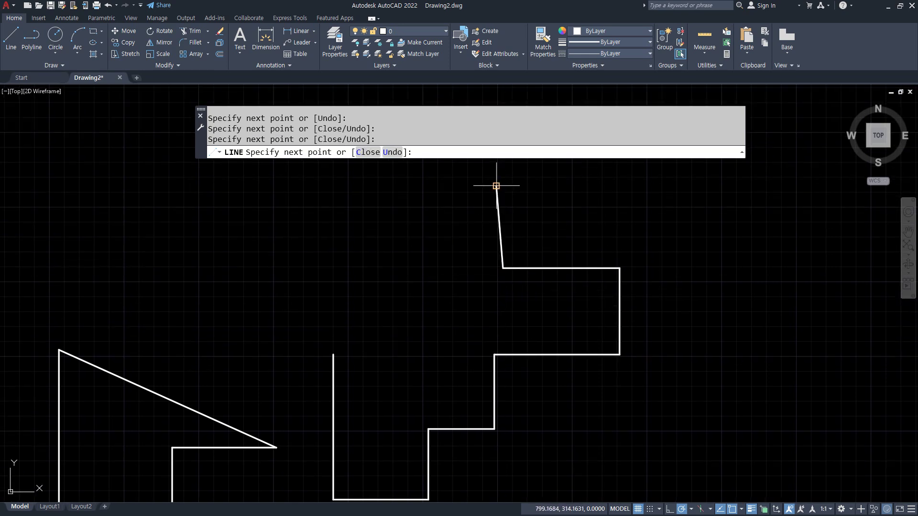
left_click(423, 185)
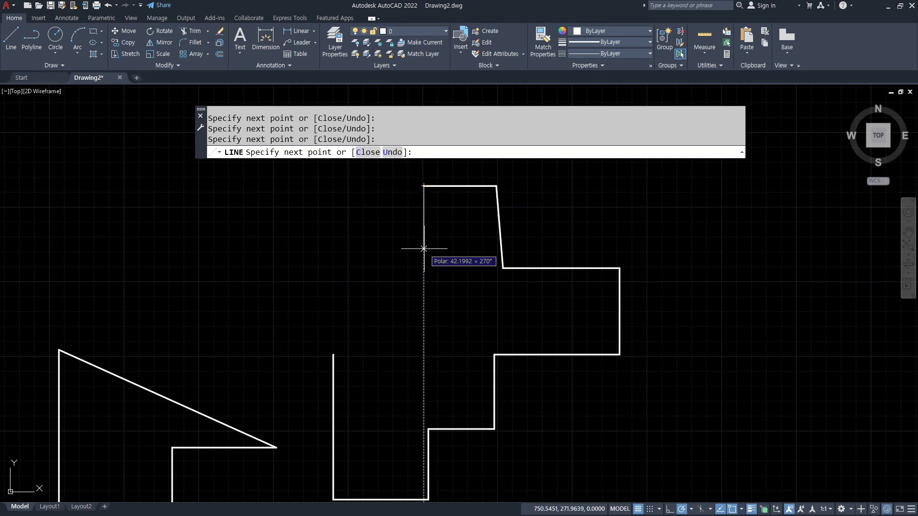
mouse_move(425, 191)
left_mouse_down()
mouse_move(406, 243)
mouse_move(330, 339)
mouse_move(343, 336)
left_mouse_up()
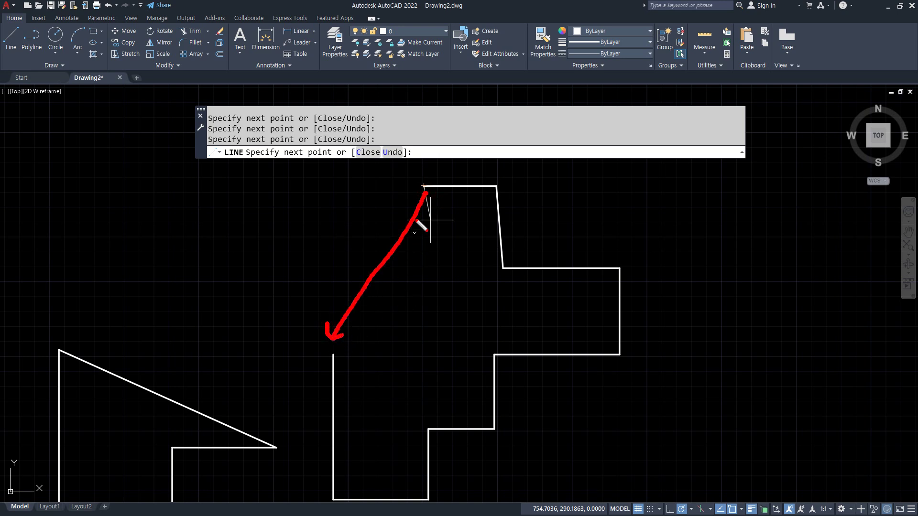
left_click_drag(423, 195, 450, 254)
mouse_move(466, 285)
left_mouse_down()
mouse_move(498, 343)
mouse_move(480, 342)
left_mouse_up()
left_click_drag(329, 241, 329, 259)
left_click_drag(458, 334, 483, 345)
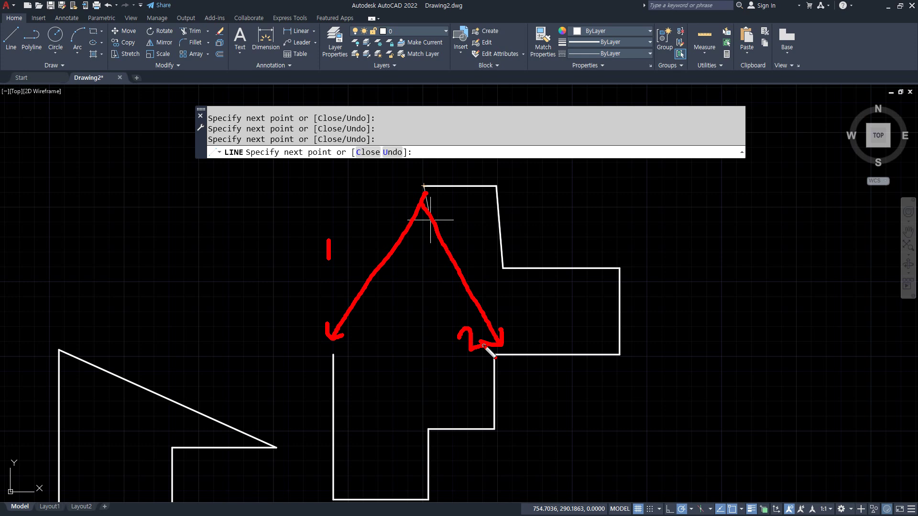
mouse_move(499, 372)
left_mouse_down()
mouse_move(491, 344)
mouse_move(501, 365)
mouse_move(512, 359)
mouse_move(489, 360)
left_mouse_up()
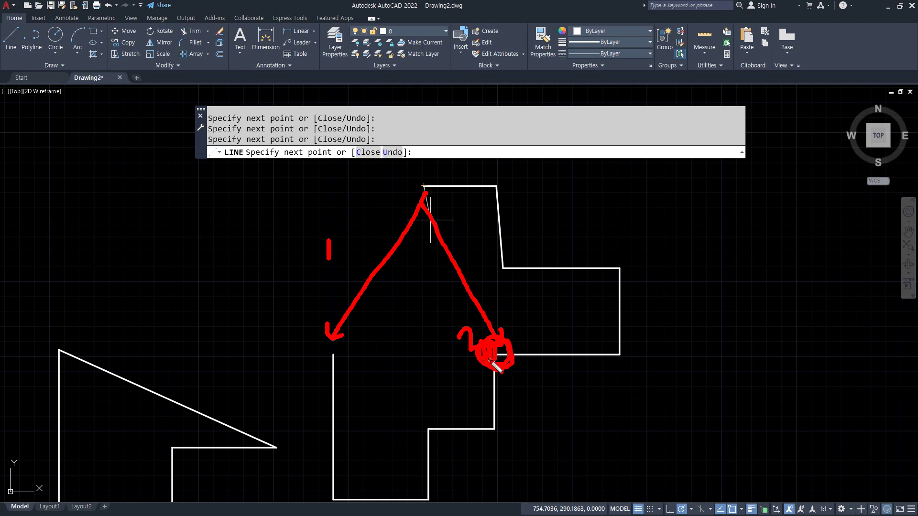
Close the newly drawn segments back to the first point of this Line run with the Close option.
left_click(368, 152)
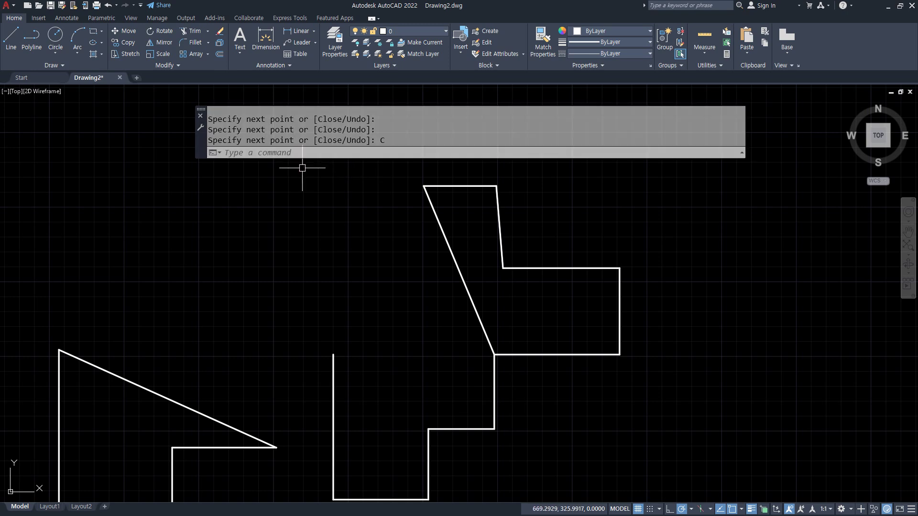
scroll(517, 336, "down", 2)
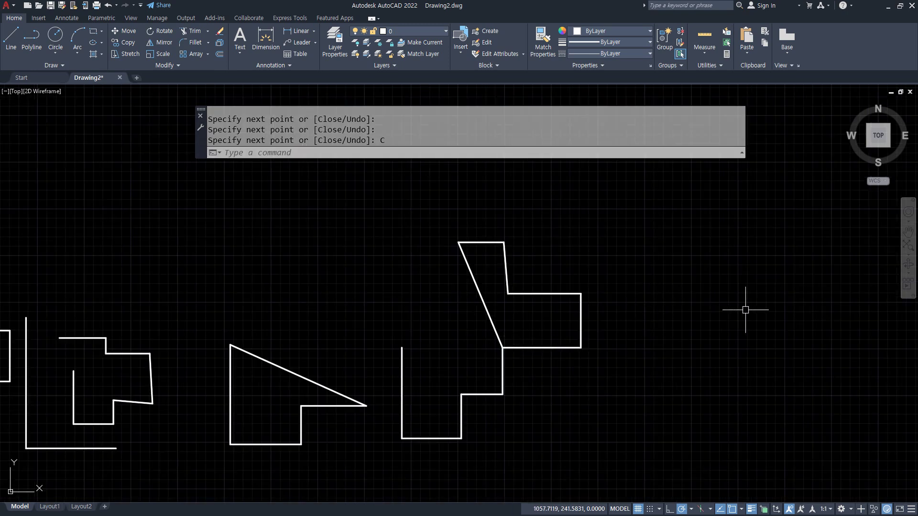
Undo the three recent Line runs one after another: the extension, the stepped chain and the closed five-sided shape.
type("u")
key("Return")
key("ctrl+z")
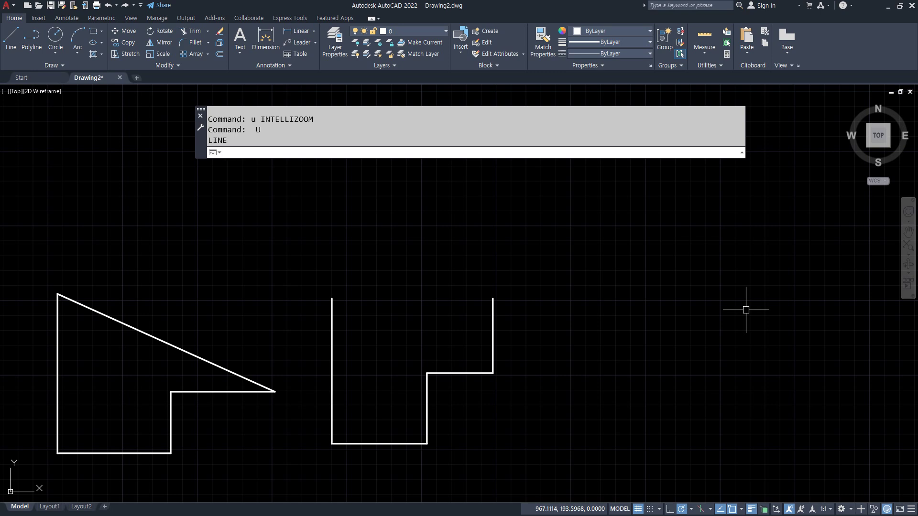
key("ctrl+z")
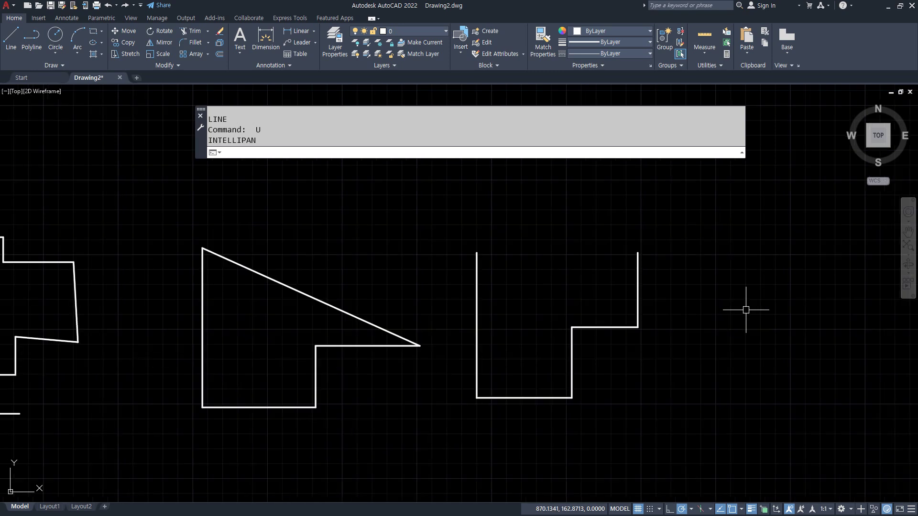
key("ctrl+z")
key("ctrl+z")
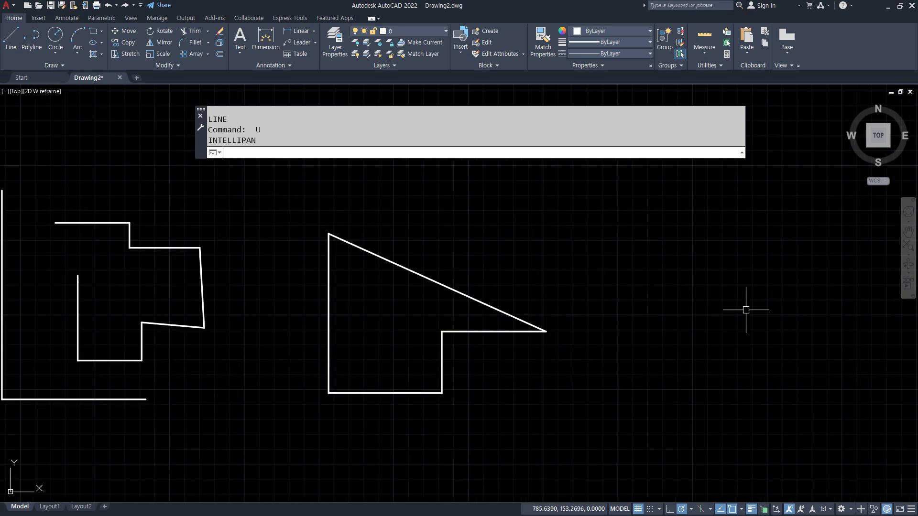
key("ctrl+z")
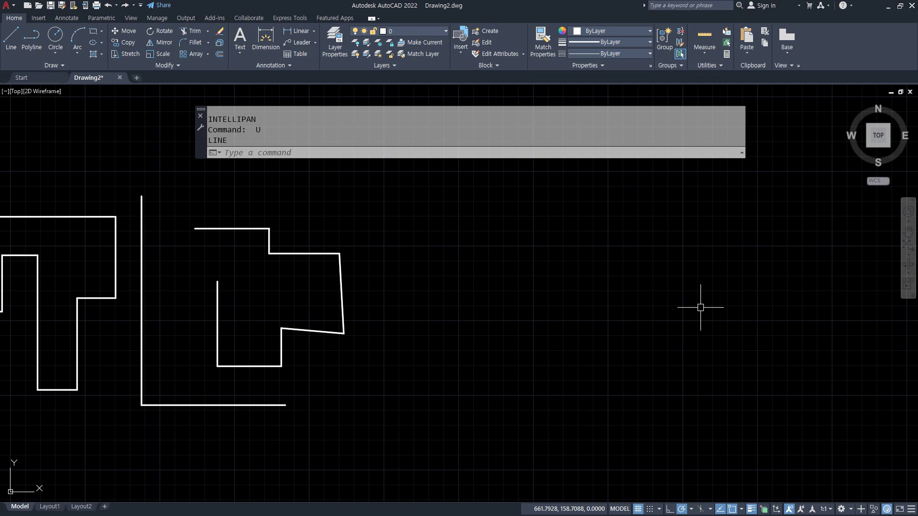
Undo the earlier pan and zoom changes with the U command, and bring all remaining lines back into view.
left_click(324, 152)
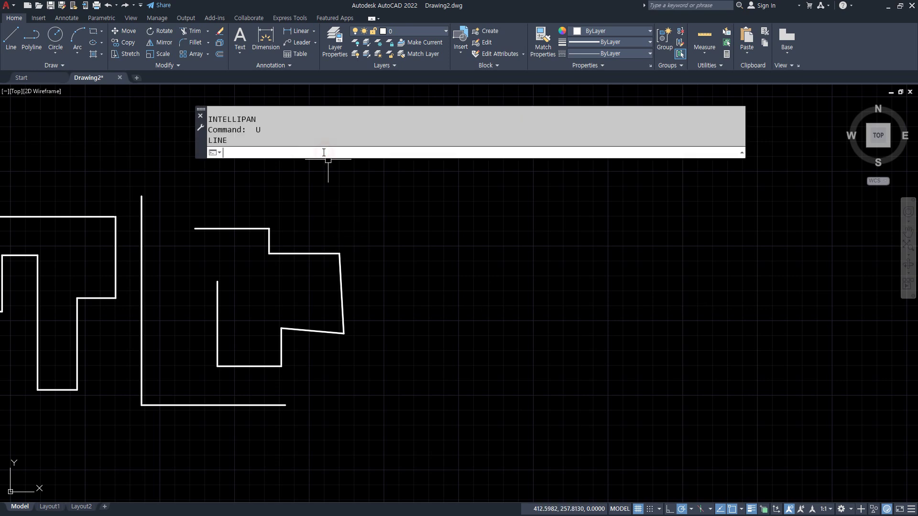
type("u")
key("Return")
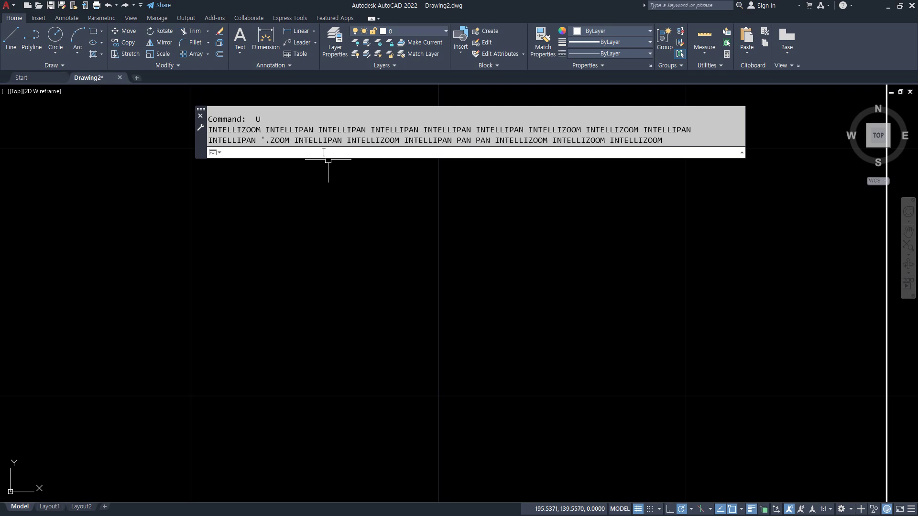
scroll(377, 297, "down", 10)
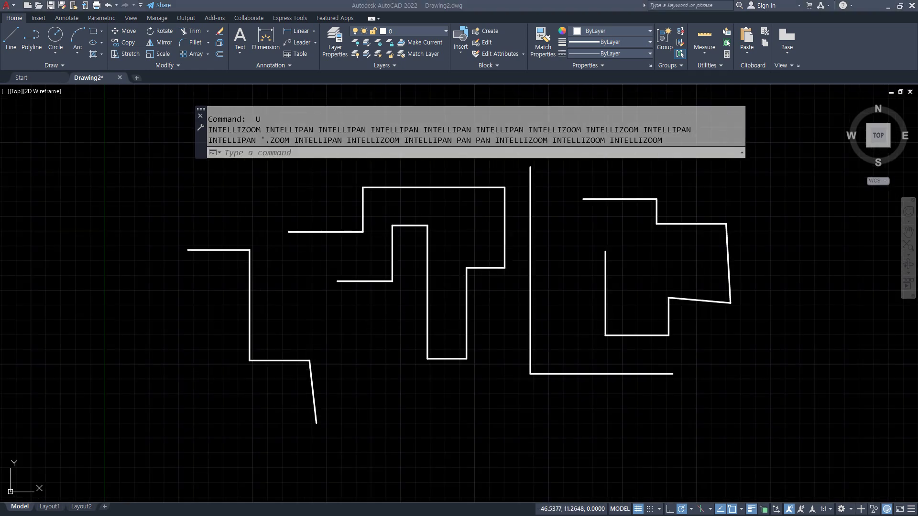
Switch to Notepad and add the note "Erase (지우개 E)" below the Pan line, separated by a blank line.
key("alt+Tab")
left_click(345, 372)
key("Return")
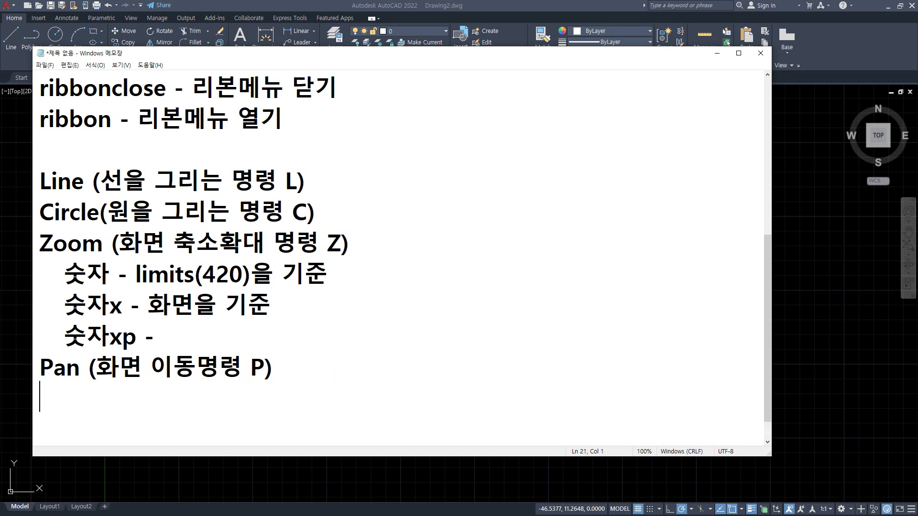
key("Return")
type("Erase ")
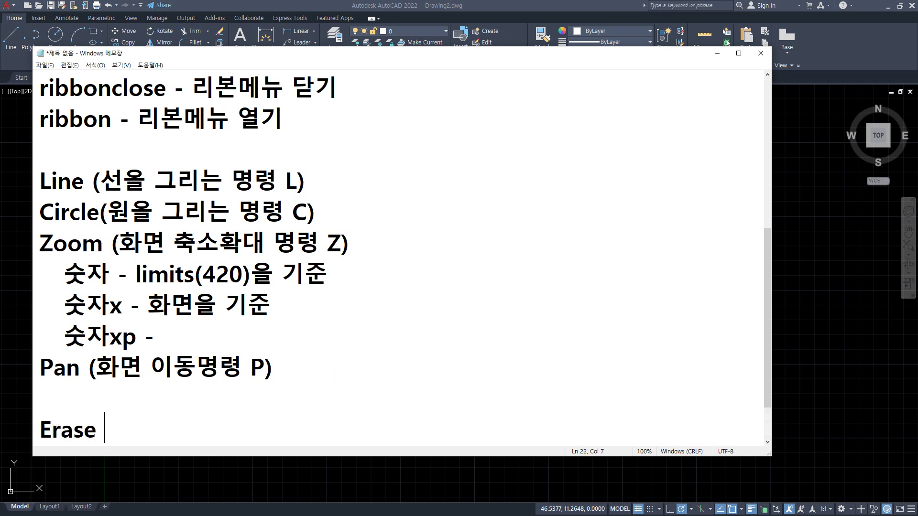
type("(지우")
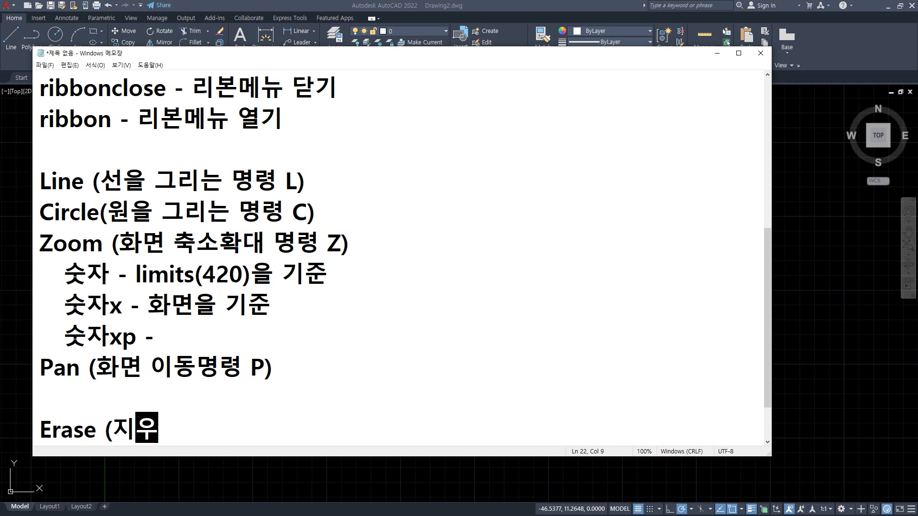
type("개 E)")
key("Return")
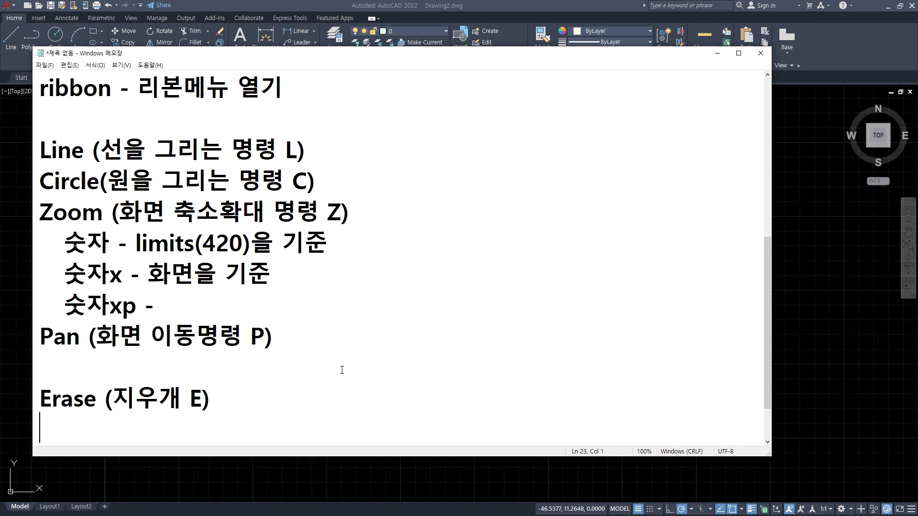
Switch to AutoCAD and erase the four connected segments of the leftmost line chain with the Erase command.
left_click(253, 12)
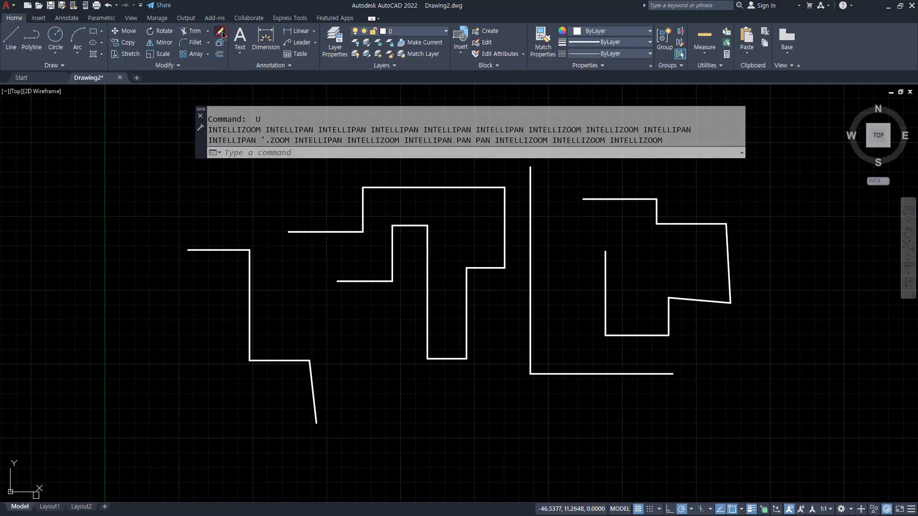
left_click(222, 32)
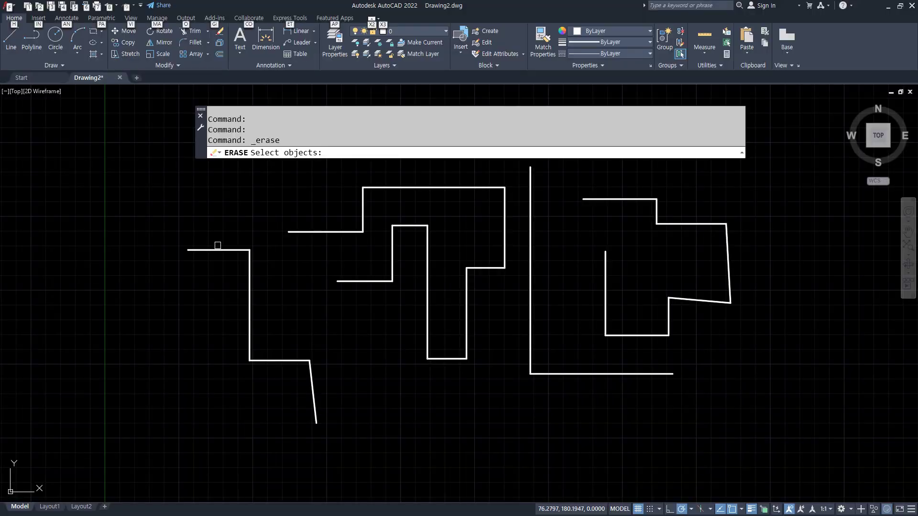
left_click(214, 250)
left_click(249, 292)
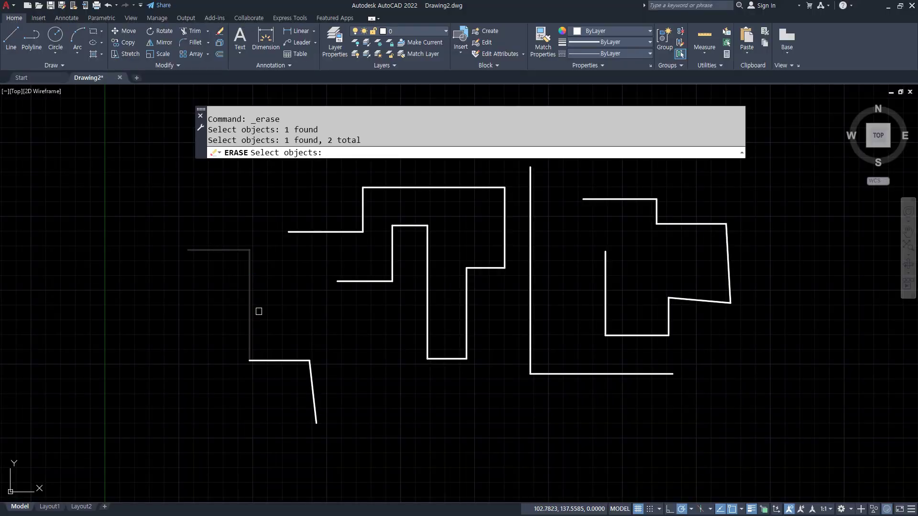
left_click(279, 360)
left_click(312, 383)
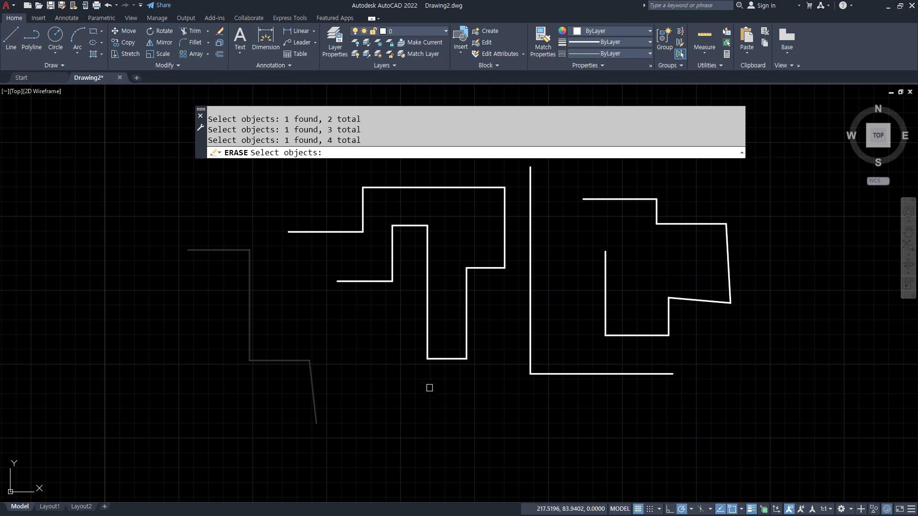
key("Return")
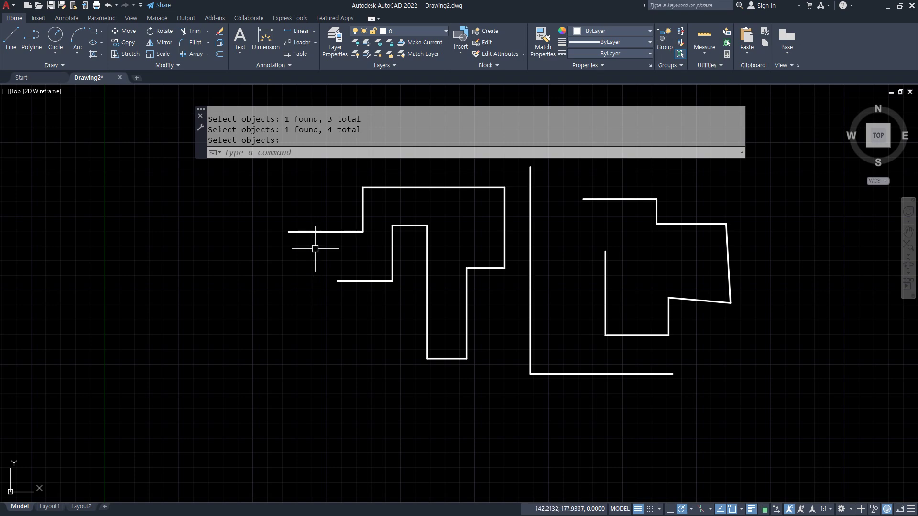
Select the horizontal end segment of the leftmost remaining chain to display its grips, and note "GRIP (손잡이)" below the Erase line in Notepad.
left_click(316, 232)
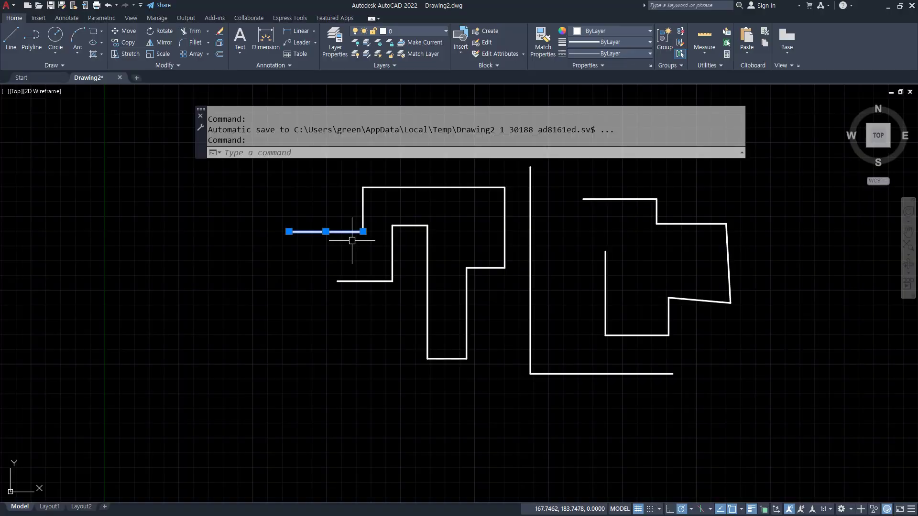
key("alt+Tab")
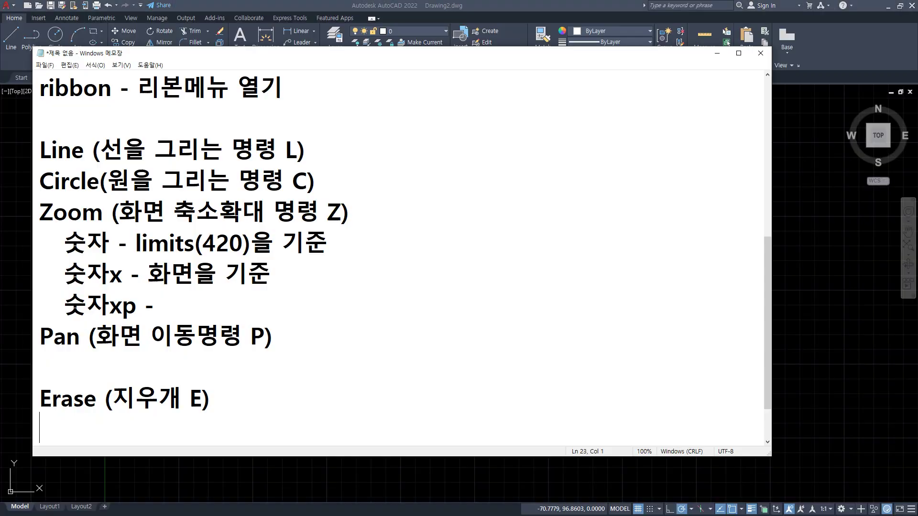
type("GRP")
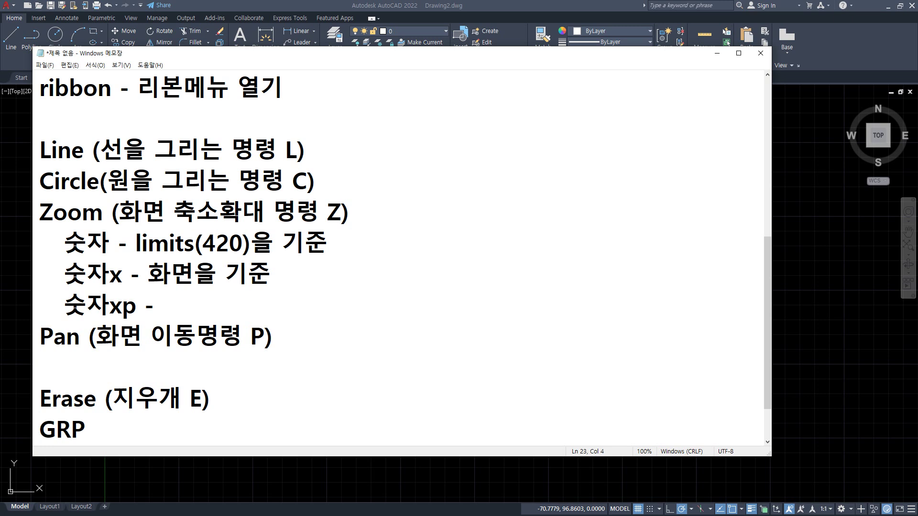
key("BackSpace")
type("IP (손잡")
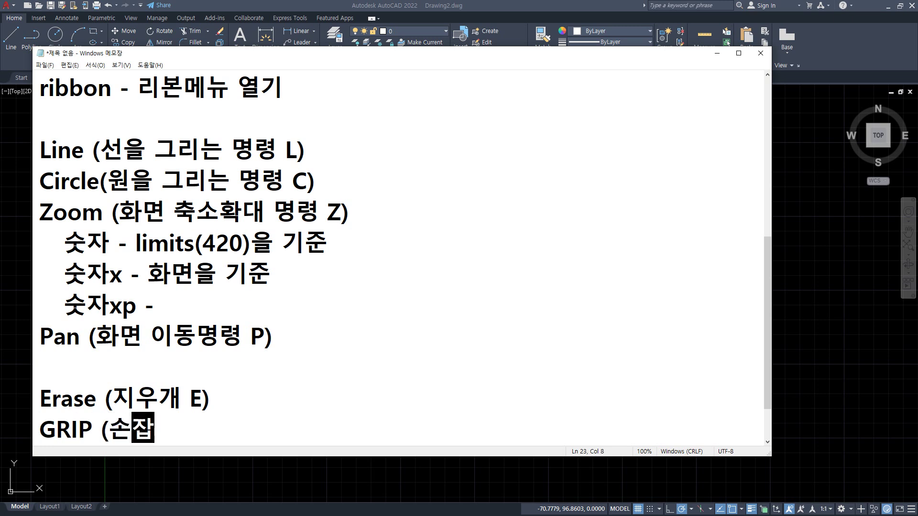
type("이)")
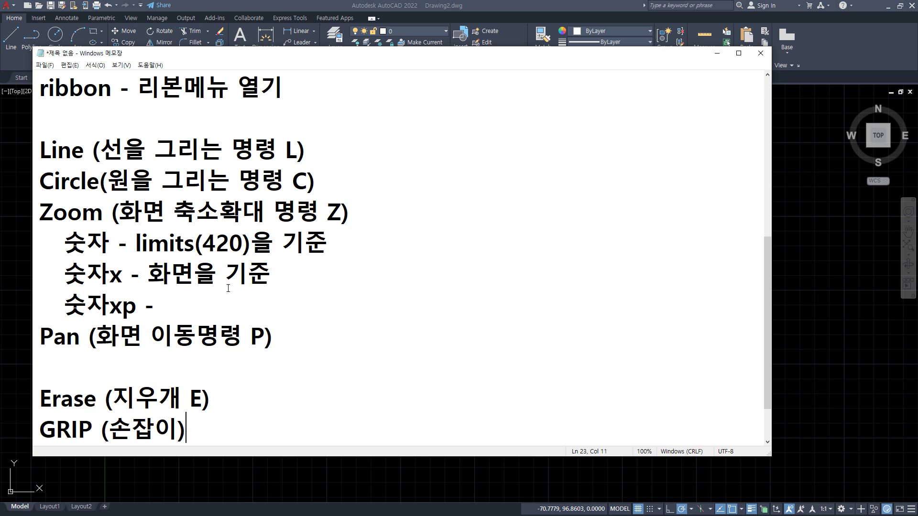
Return to AutoCAD and delete the selected horizontal end segment.
left_click(221, 4)
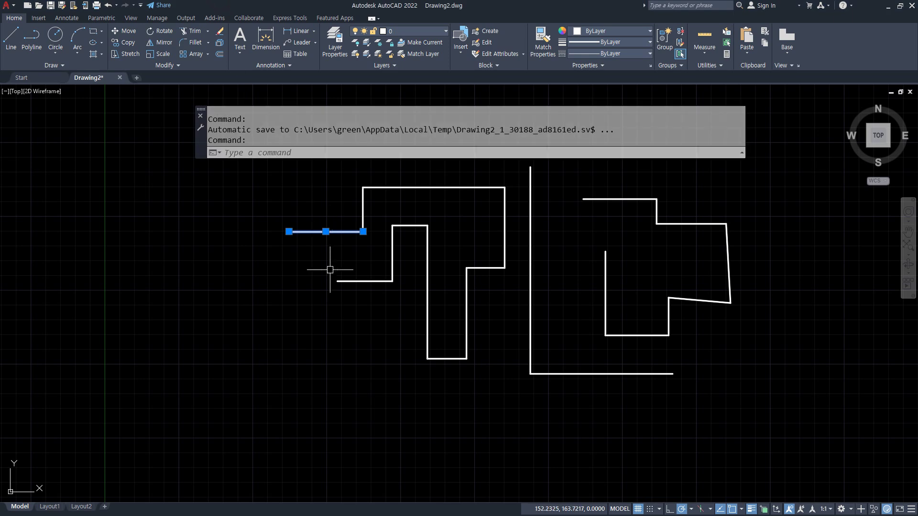
key("Delete")
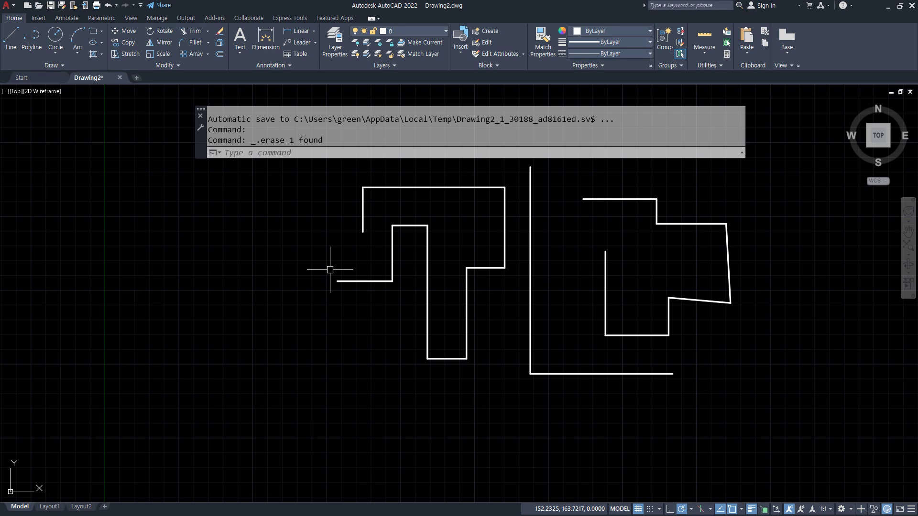
left_click(50, 293)
Switch to Notepad and add the lines "window select" and "cross select" below the GRIP note.
key("alt+Tab")
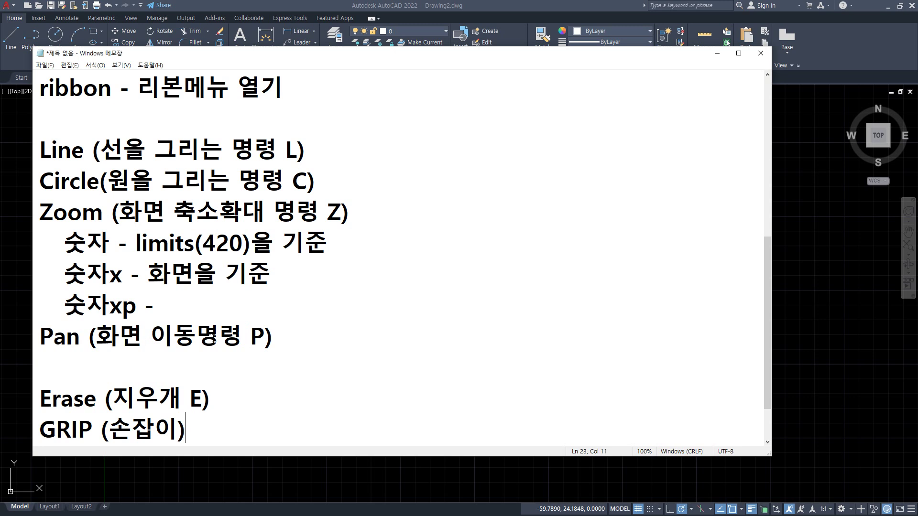
scroll(224, 377, "down", 1)
key("Return")
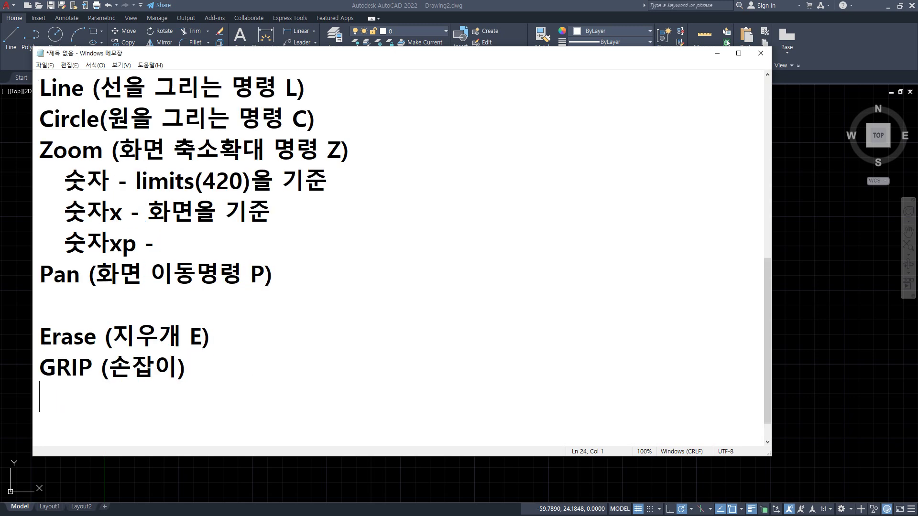
type("쟈ㅜㅇ")
key("BackSpace")
key("BackSpace")
key("BackSpace")
key("Hangul")
type("window select")
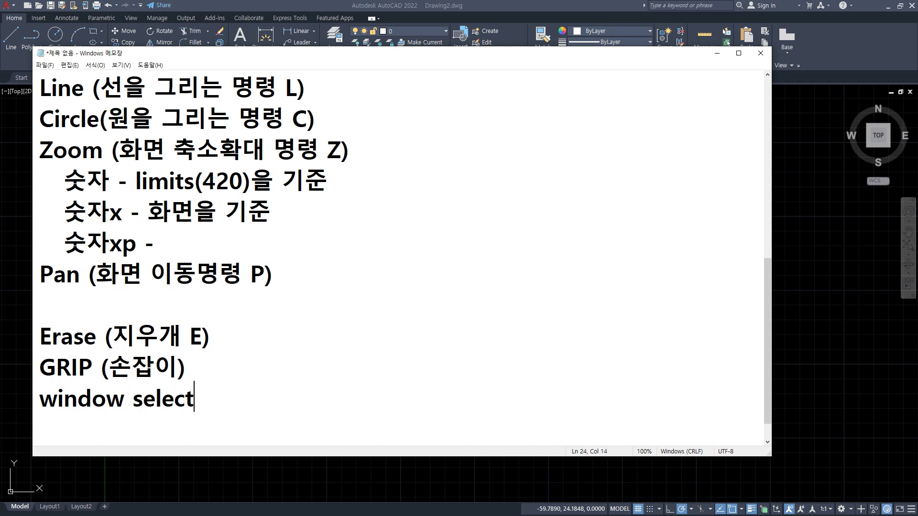
key("Return")
type("cross select")
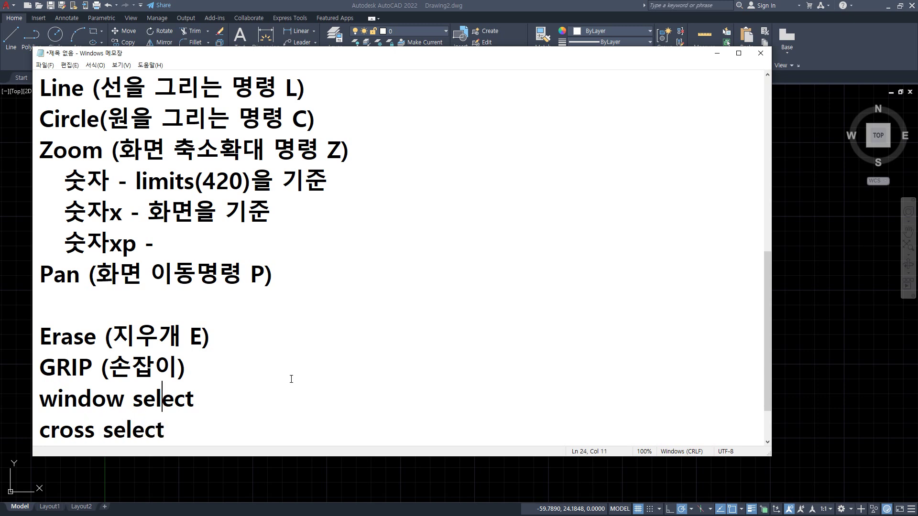
Append "- 포함선택" to the window select line and "- 걸침선택" to the cross select line.
key("End")
type("- 포함선")
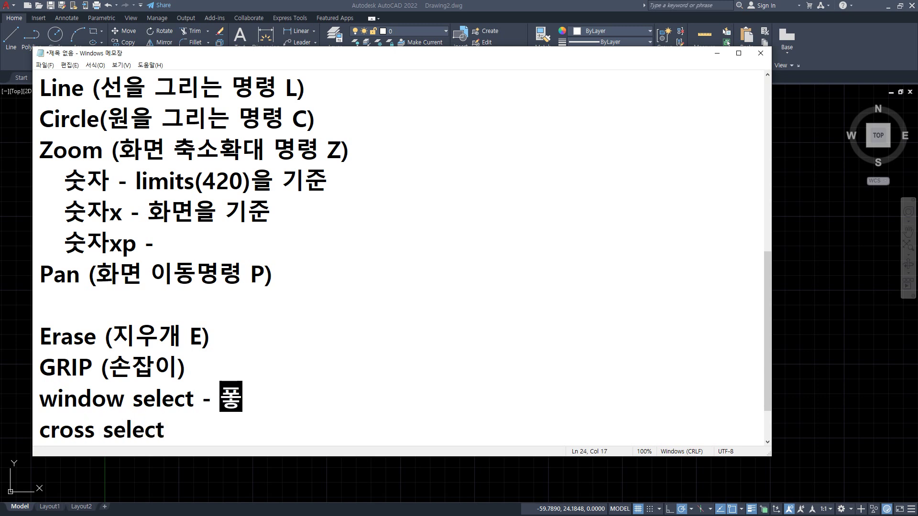
type("택")
key("Down")
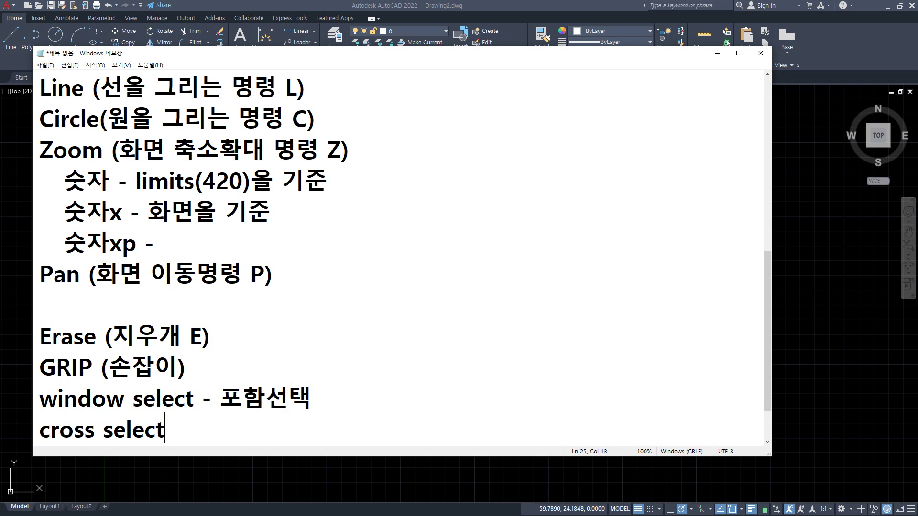
type("- 거ㄹ침선")
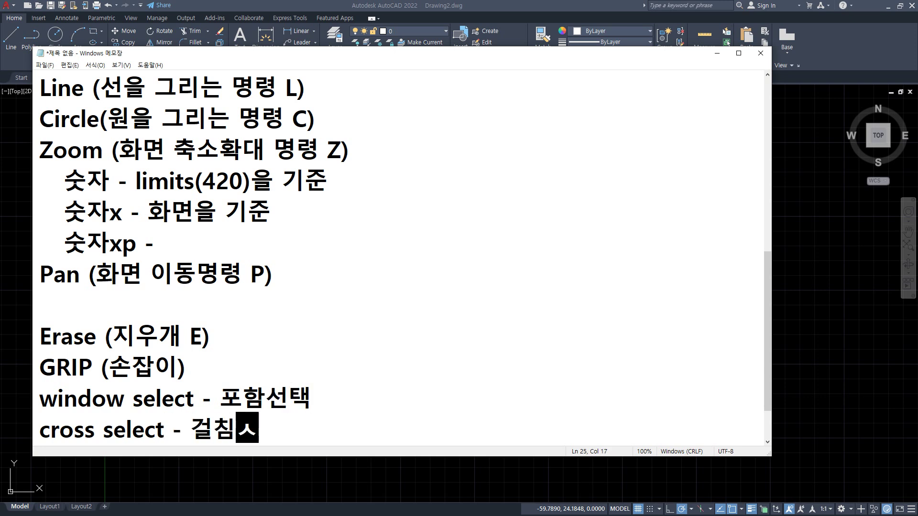
type("택")
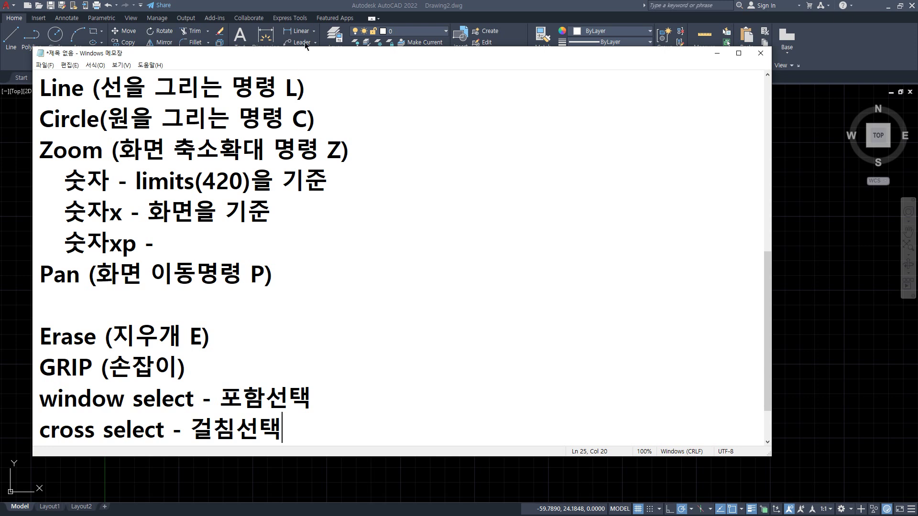
Switch to AutoCAD, start Erase and try out a selection rectangle in the empty area beside the lines, then cancel the rectangle.
left_click(286, 2)
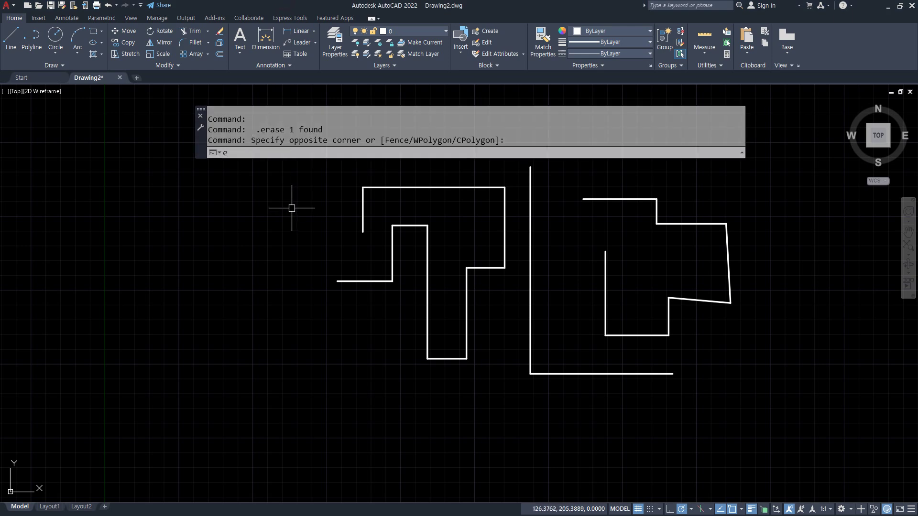
type("e")
key("Return")
middle_click_drag(287, 225, 221, 285)
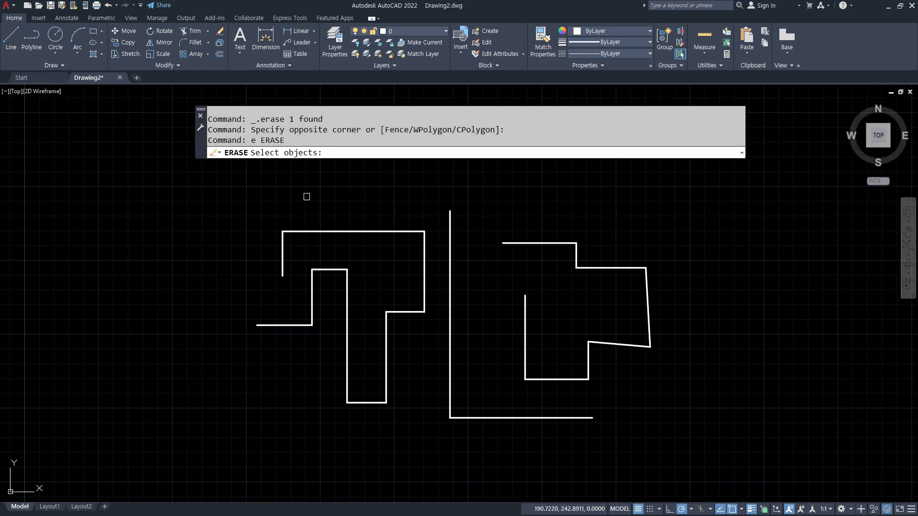
left_click(196, 187)
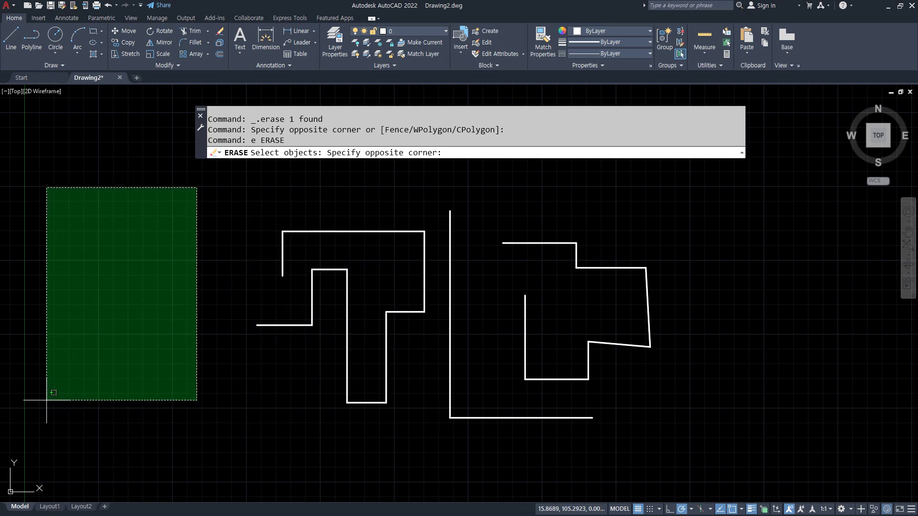
key("Escape")
key("Escape")
key("Escape")
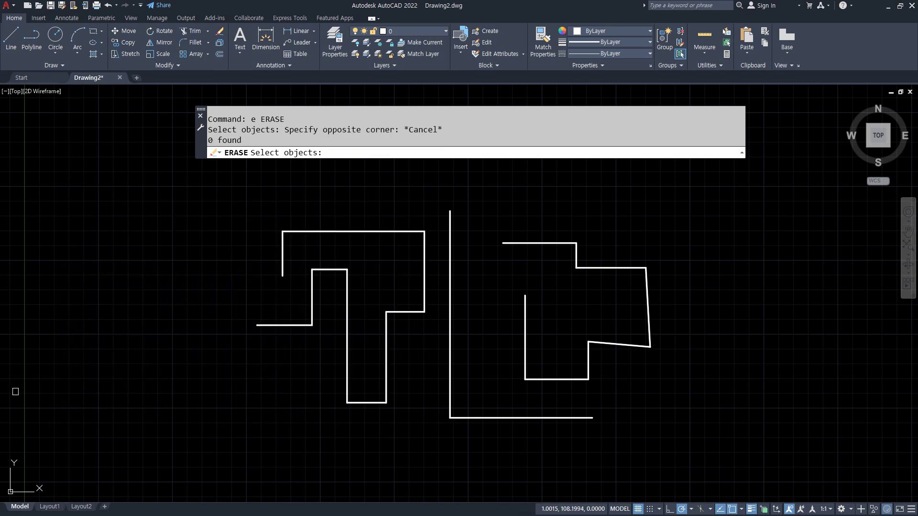
Switch to Notepad and extend the window select line with "- 빈공간 클릭 후 오른쪽 이동" after 포함선택.
key("alt+Tab")
left_click(374, 395)
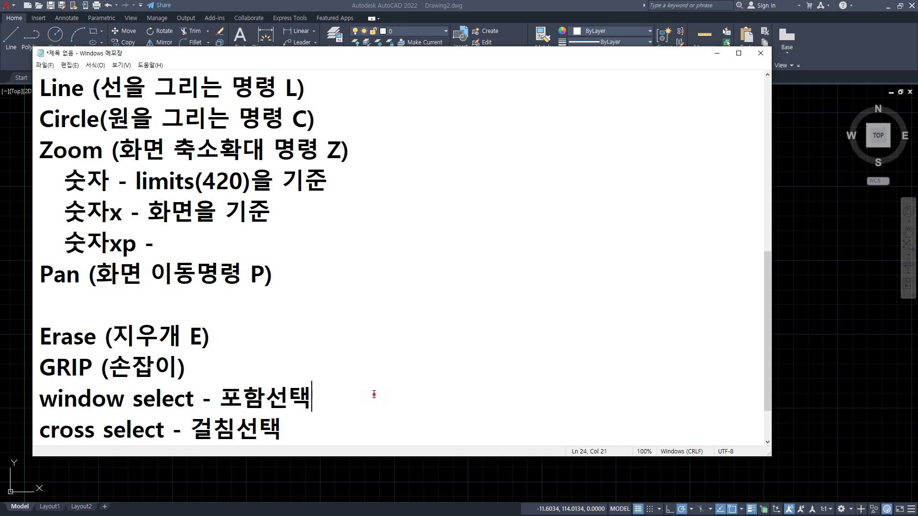
type("빈공간 ㅋㄹ")
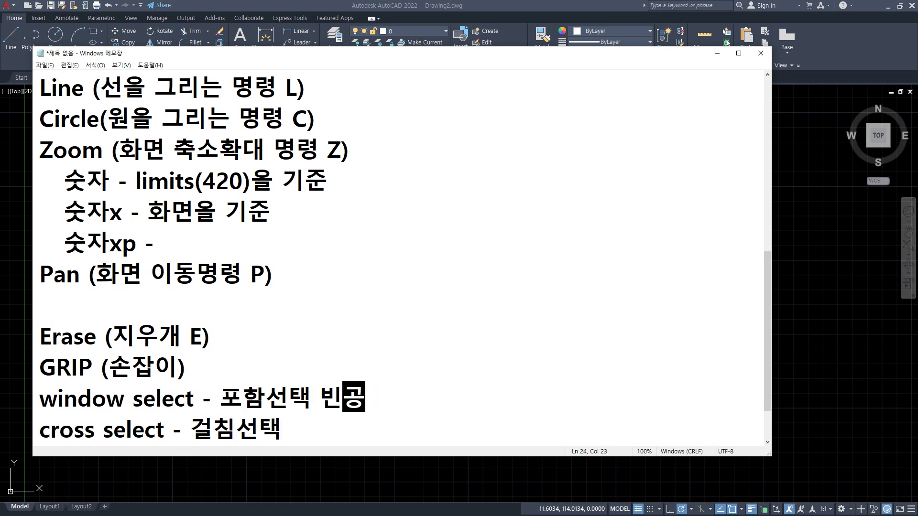
key("BackSpace")
key("BackSpace")
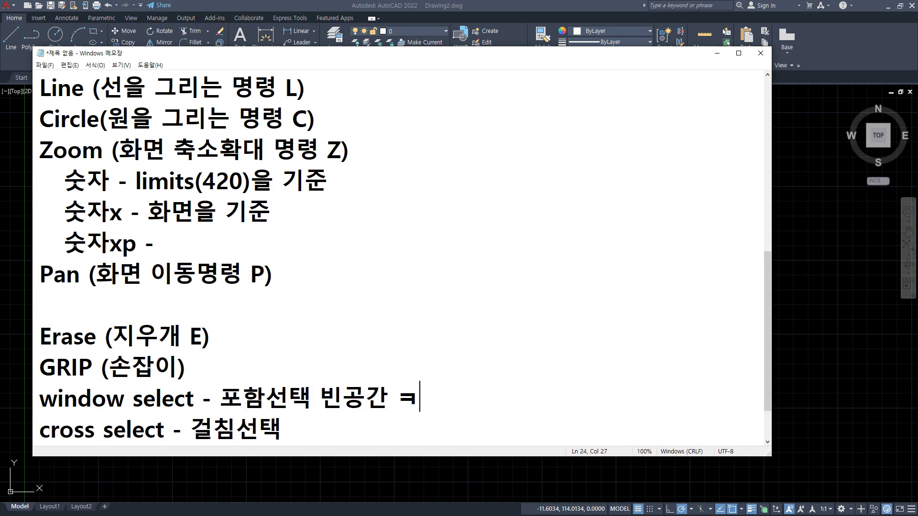
type("클릭 후오")
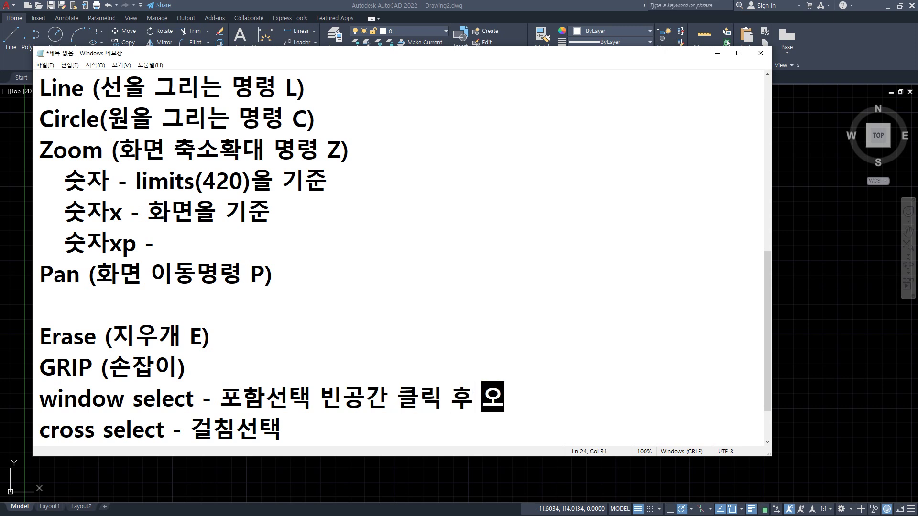
type("른쪼ㄱ 이동")
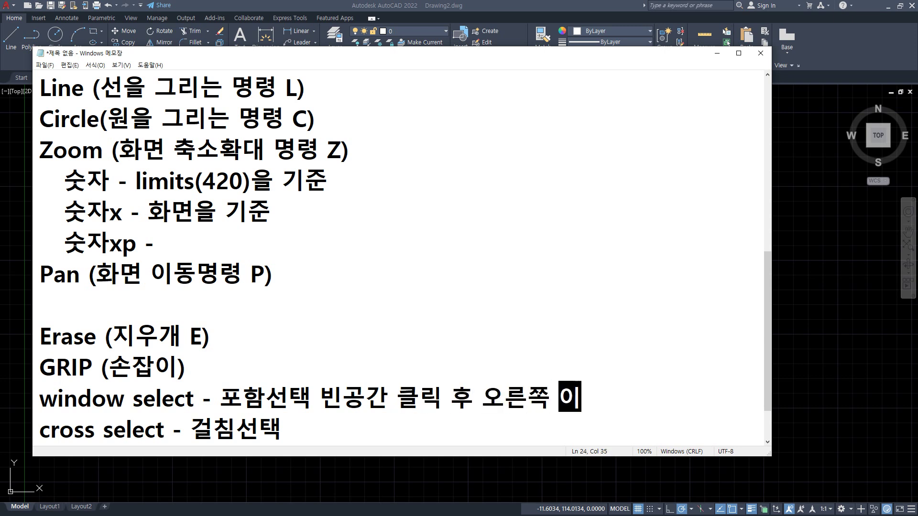
key("Down")
key("Up")
key("Right")
key("Right")
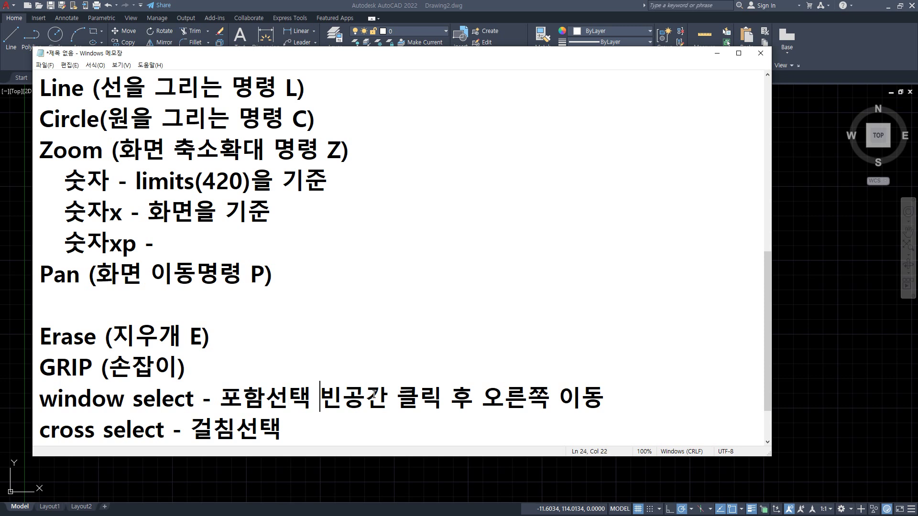
type("-")
Extend the cross select line with "- 빈공간 클릭 후 왼쪽 이동" after 걸침선택.
key("Down")
type("- ")
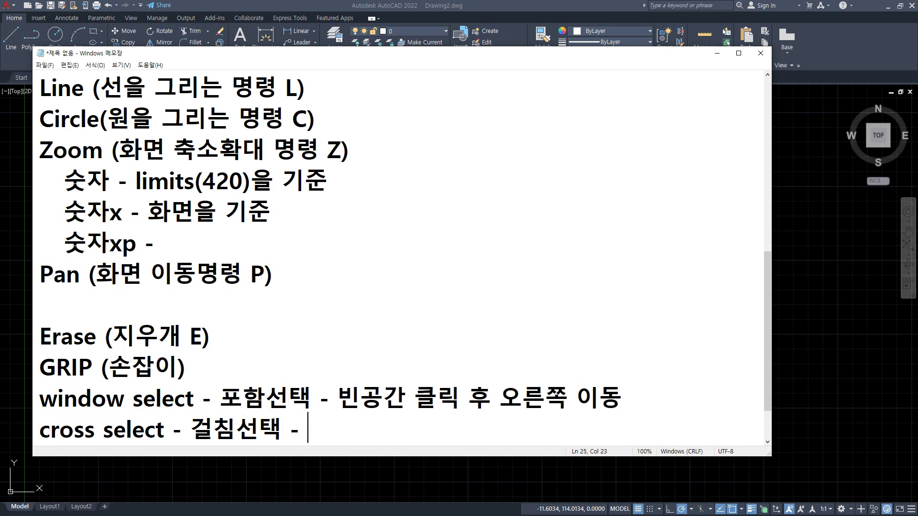
type("비")
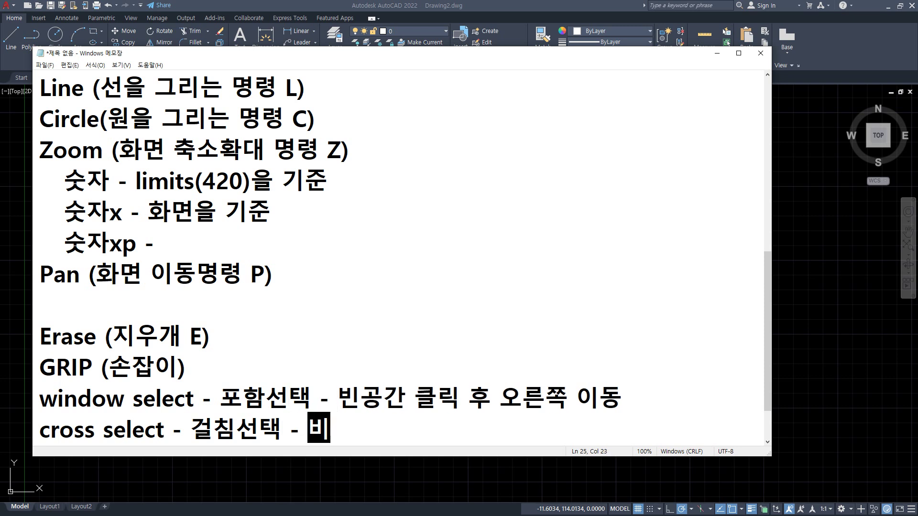
type("ㄴ공간 클릭")
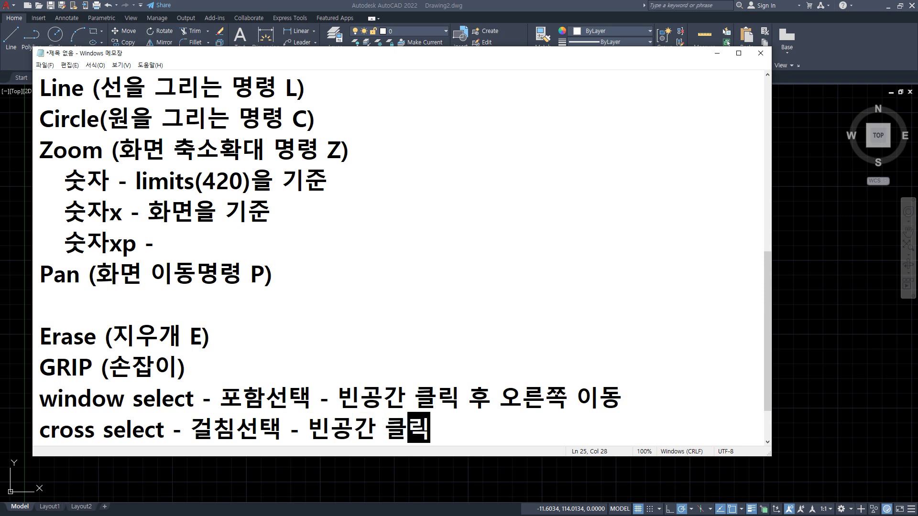
type(" 후 왼쪽")
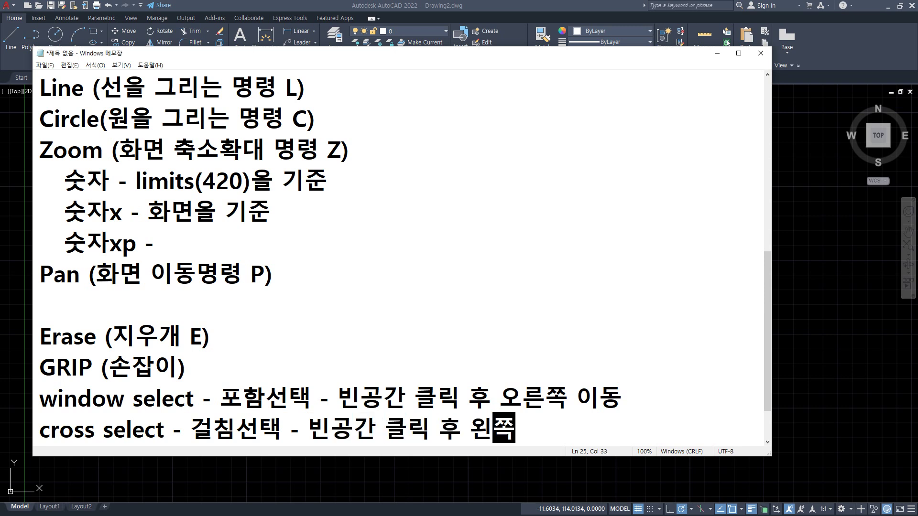
type(" 이동")
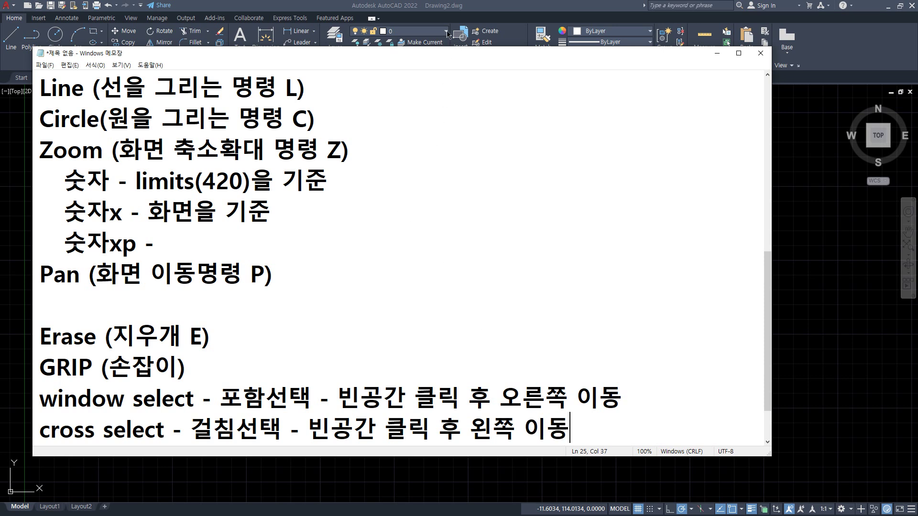
Append "(파랑색)" to the end of the window select line.
key("Up")
key("End")
type("(")
type("vk")
key("BackSpace")
key("BackSpace")
key("Hangul")
type("파라")
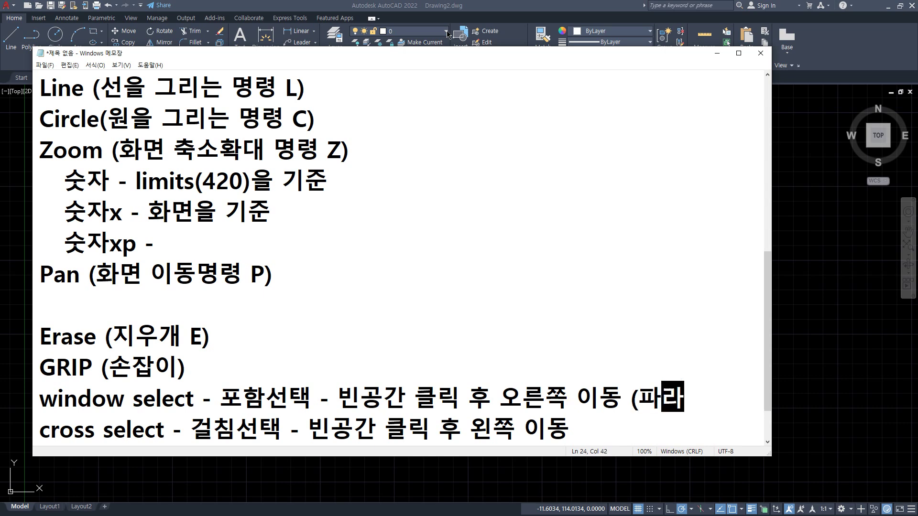
type("ㅇ색)")
Append "(초록색)" to the end of the cross select line.
key("Down")
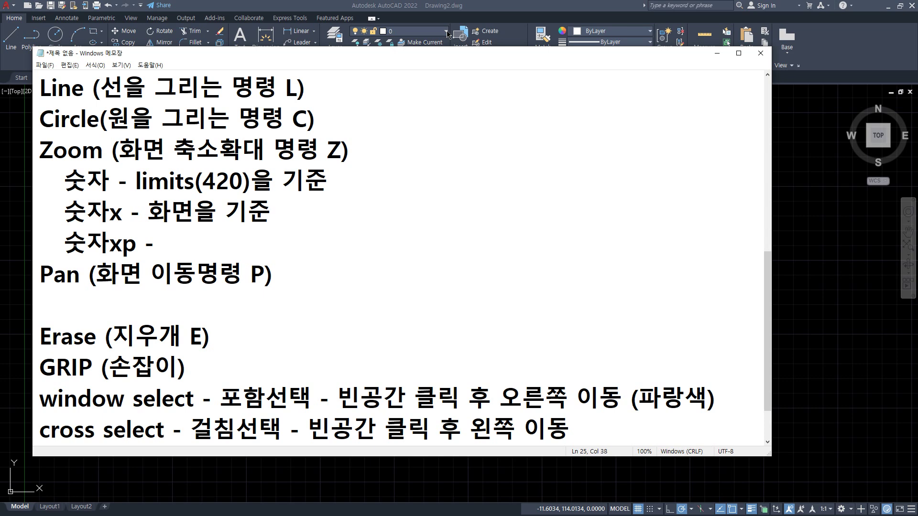
type("(초록색")
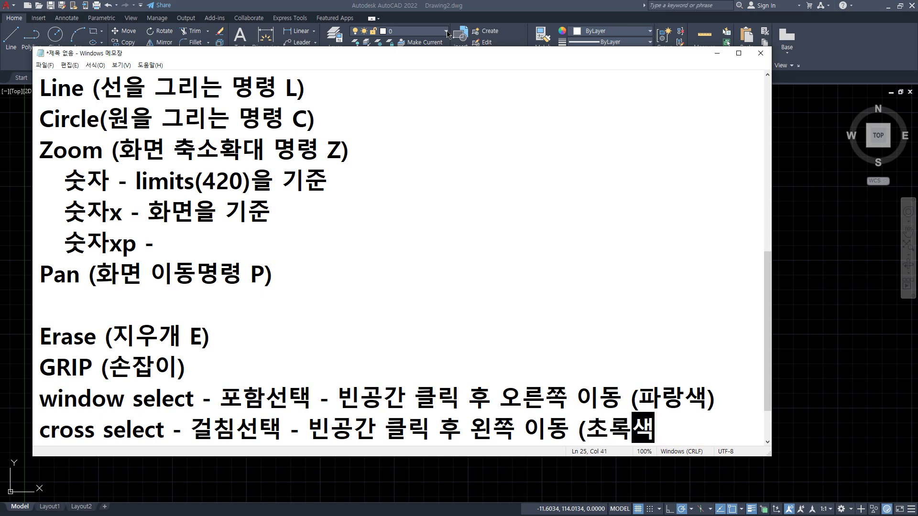
type(")")
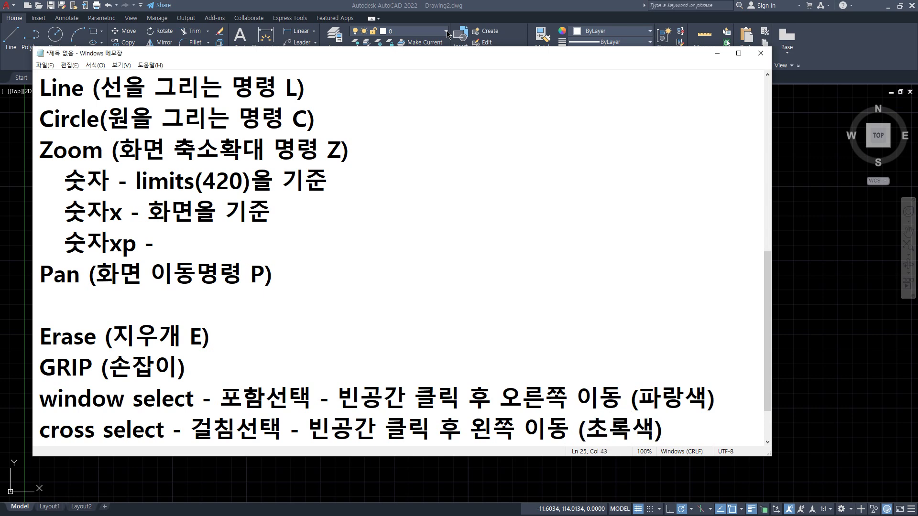
Switch to AutoCAD, window-select only the tall vertical line between the two outlines, and clear the selection.
left_click(495, 4)
middle_click_drag(411, 258, 349, 267)
left_click(376, 190)
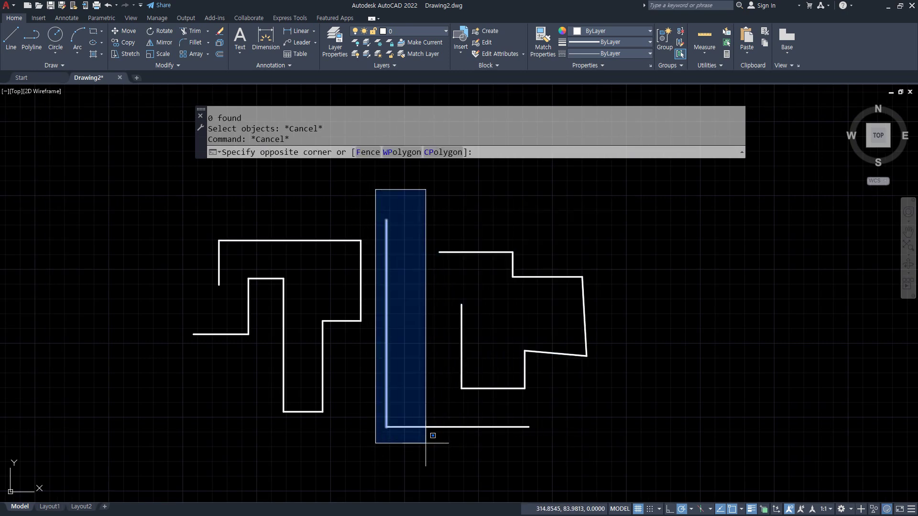
mouse_move(374, 191)
left_mouse_down()
mouse_move(431, 192)
mouse_move(421, 363)
mouse_move(381, 470)
mouse_move(371, 175)
left_mouse_up()
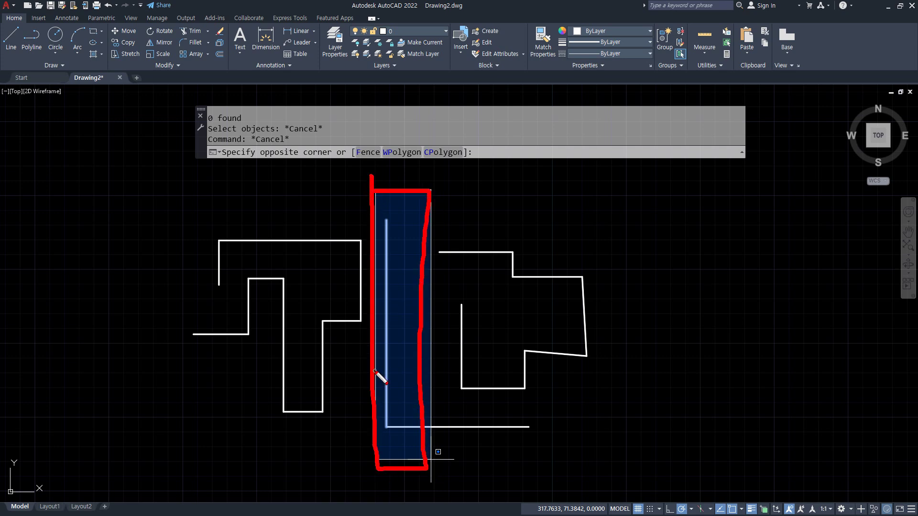
key("e")
left_click_drag(386, 425, 534, 425)
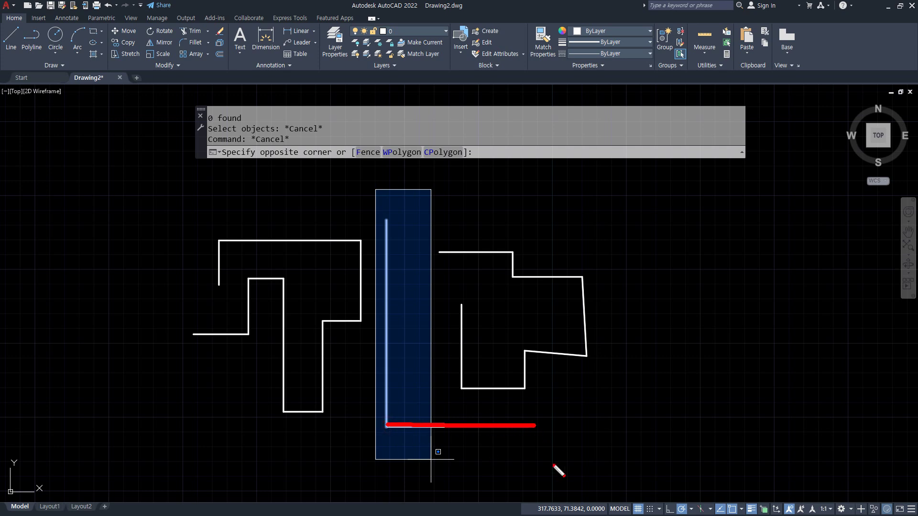
key("Escape")
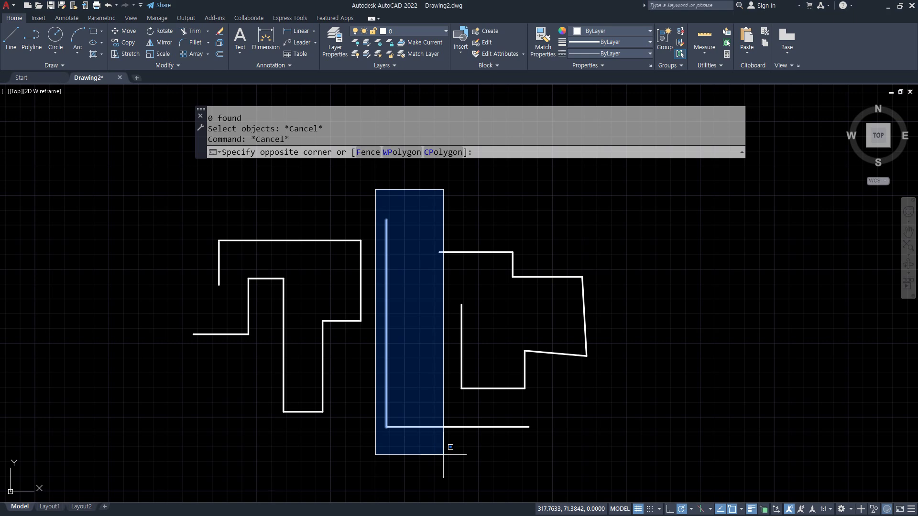
left_click(432, 460)
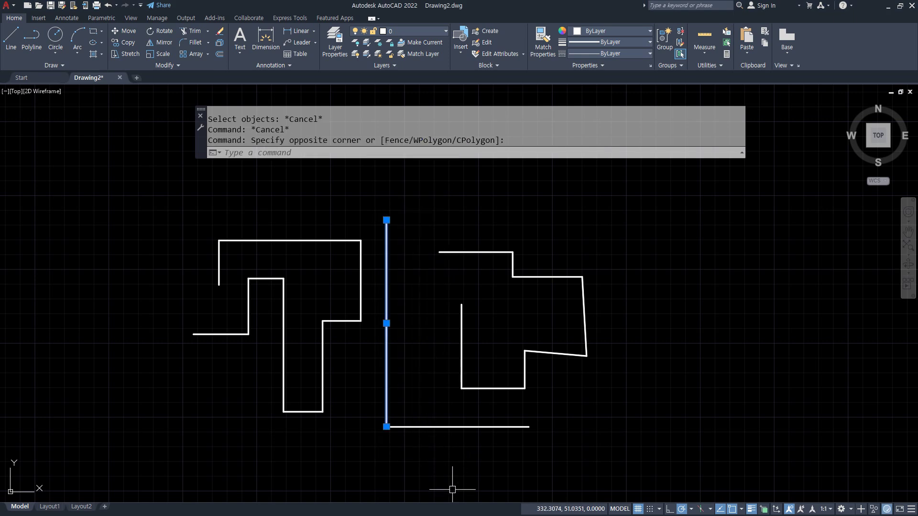
key("Escape")
key("Escape")
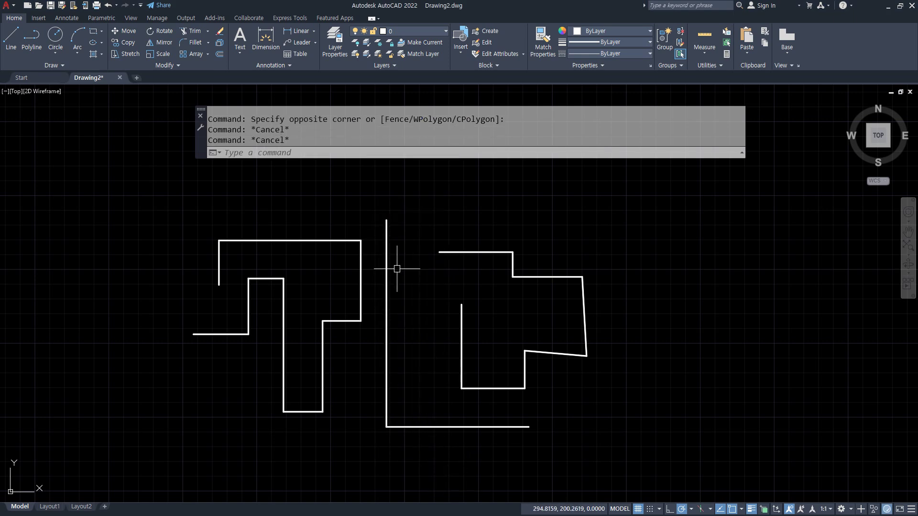
Crossing-select the lines in a horizontal band running from right to left across all three shapes, and clear the selection.
left_click(622, 309)
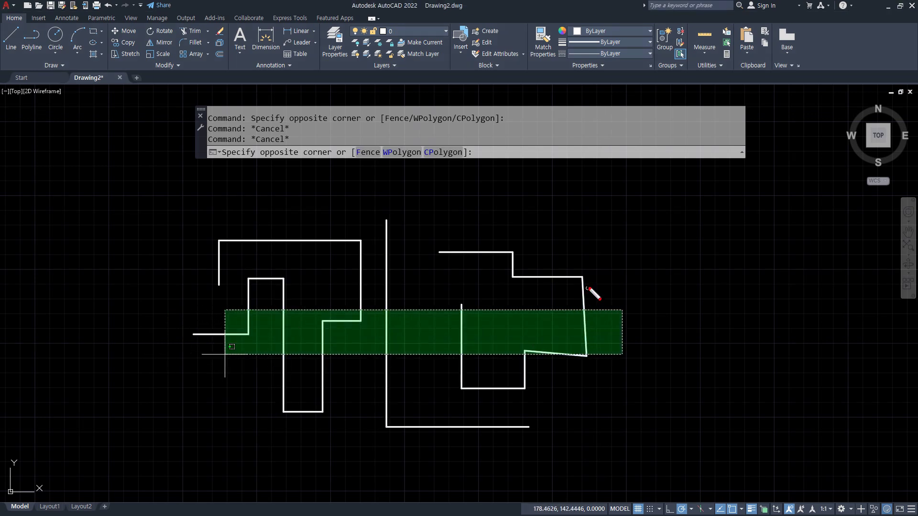
left_click_drag(580, 289, 591, 331)
mouse_move(587, 365)
left_mouse_down()
mouse_move(531, 341)
mouse_move(527, 410)
left_mouse_up()
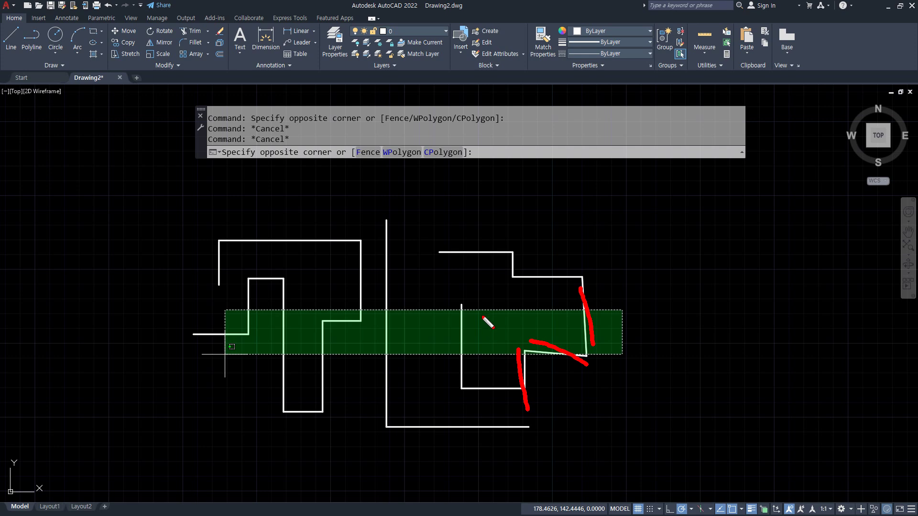
left_click_drag(467, 313, 466, 395)
mouse_move(385, 275)
left_mouse_down()
mouse_move(392, 396)
mouse_move(360, 322)
mouse_move(329, 396)
left_mouse_up()
left_click_drag(286, 293, 283, 372)
mouse_move(251, 300)
left_mouse_down()
mouse_move(256, 343)
mouse_move(186, 336)
left_mouse_up()
left_click_drag(368, 317, 307, 322)
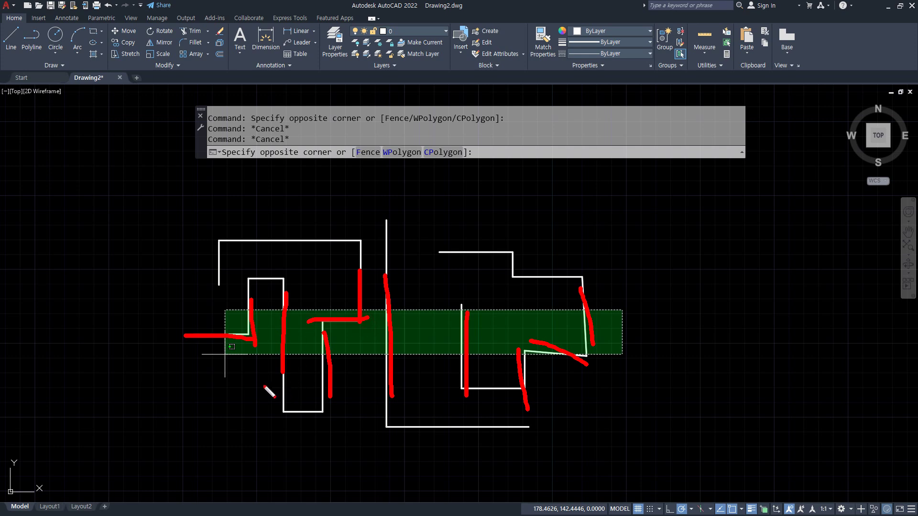
left_click(222, 355)
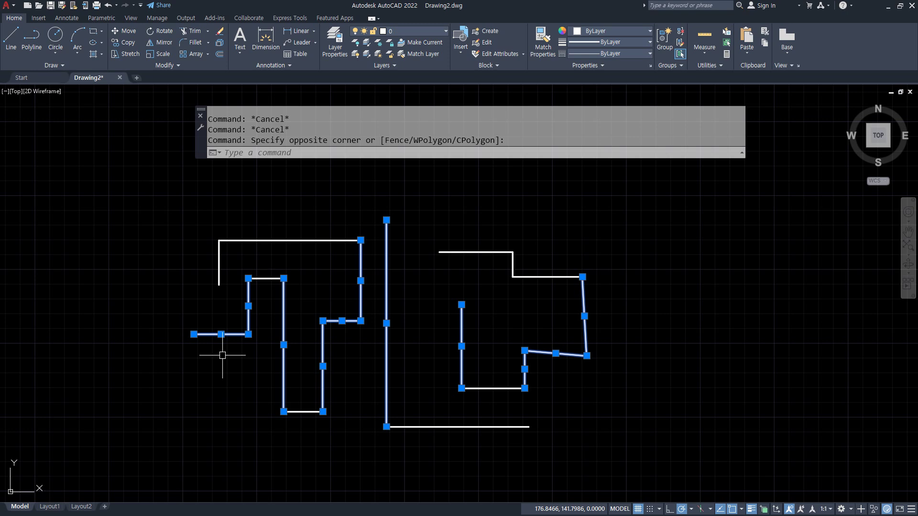
key("Escape")
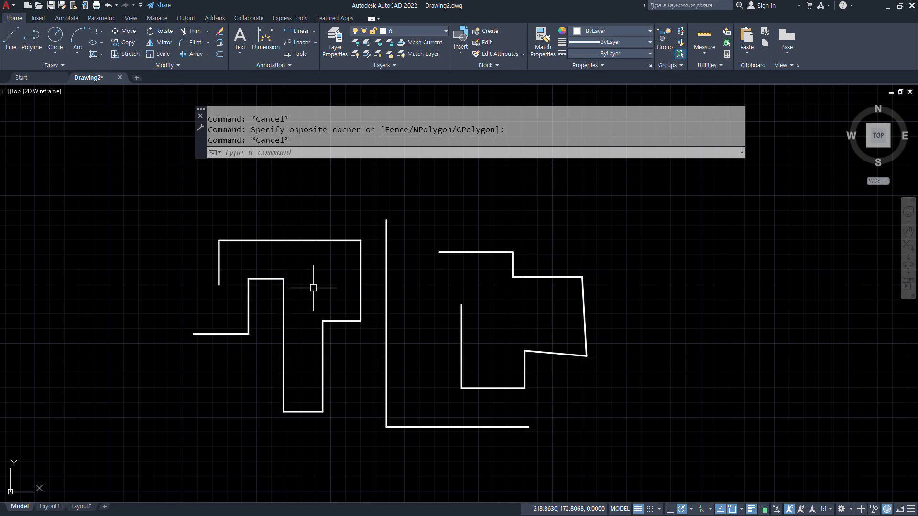
Preview a narrower crossing selection across the middle of the three shapes, and close the rectangle in empty space instead.
left_click(625, 314)
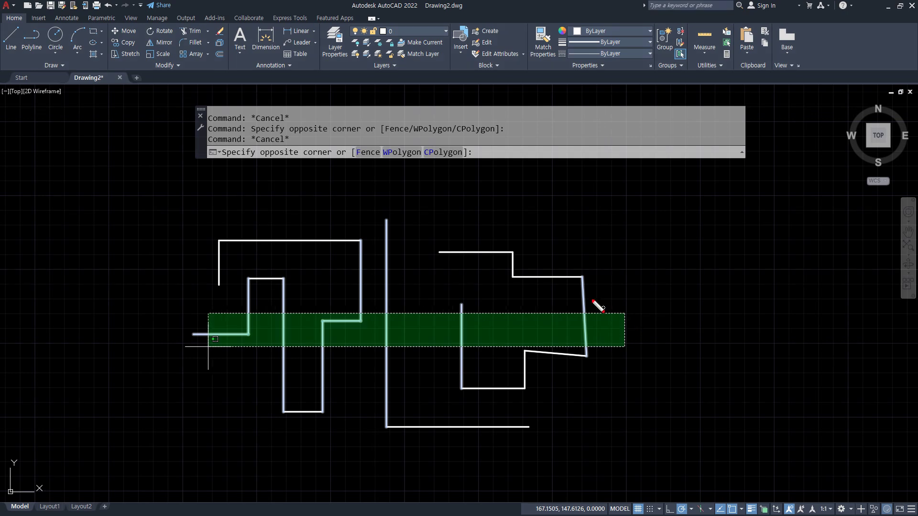
left_click_drag(590, 289, 590, 357)
left_click_drag(463, 306, 463, 367)
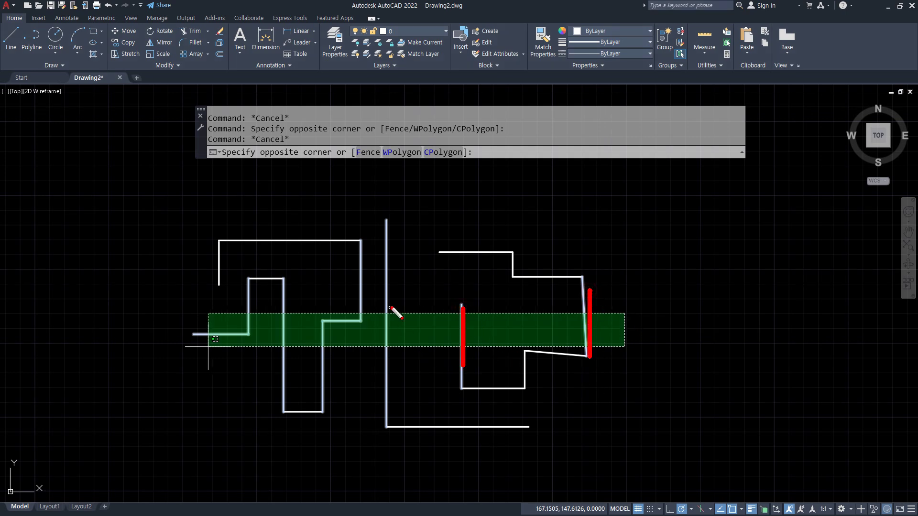
left_click_drag(389, 305, 383, 358)
left_click(779, 215)
Window-select the tall middle line and the right outline's short vertical line, and clear the selection.
left_click(368, 203)
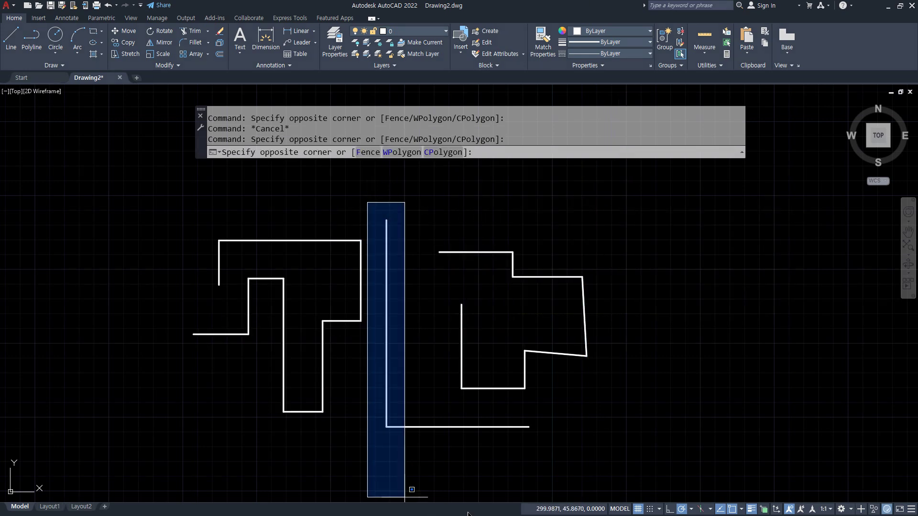
left_click_drag(461, 310, 463, 380)
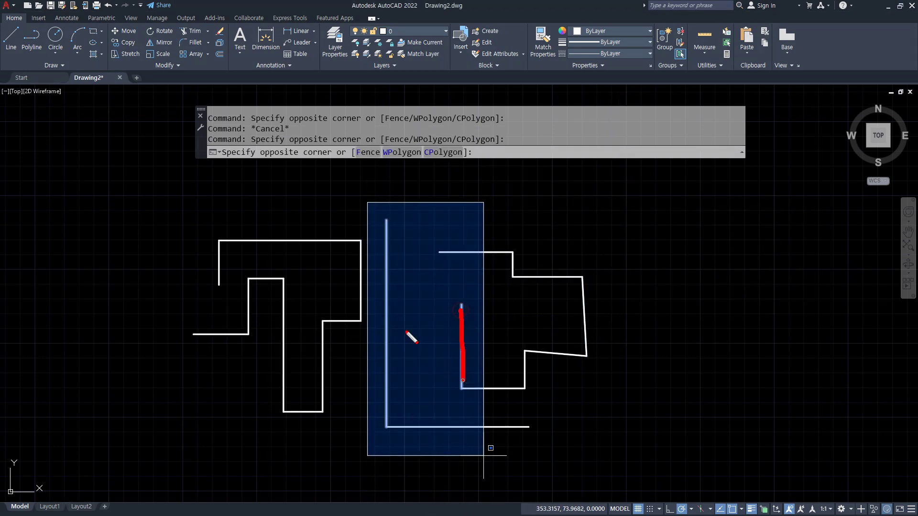
left_click_drag(386, 217, 387, 412)
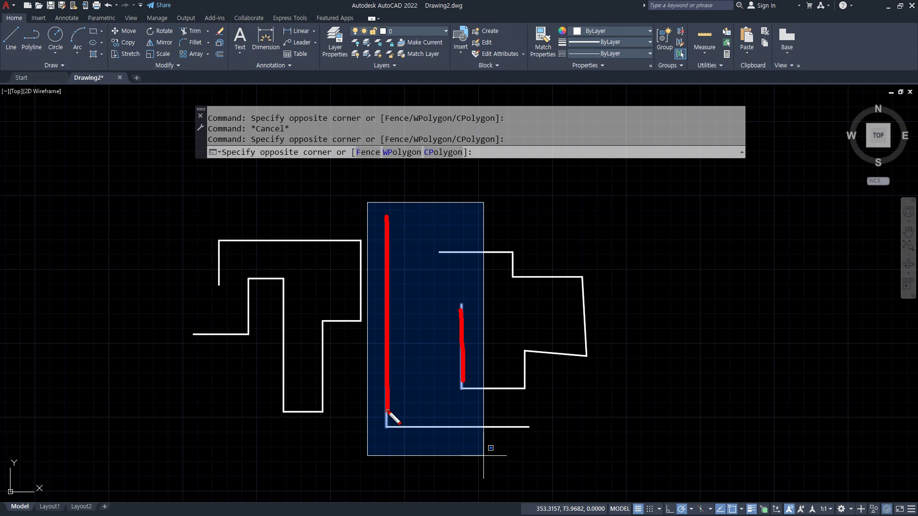
left_click(488, 472)
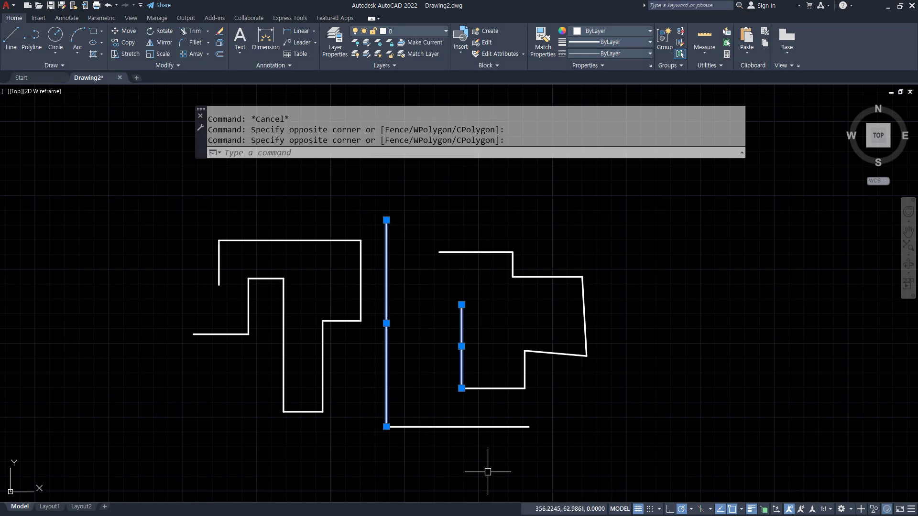
key("Escape")
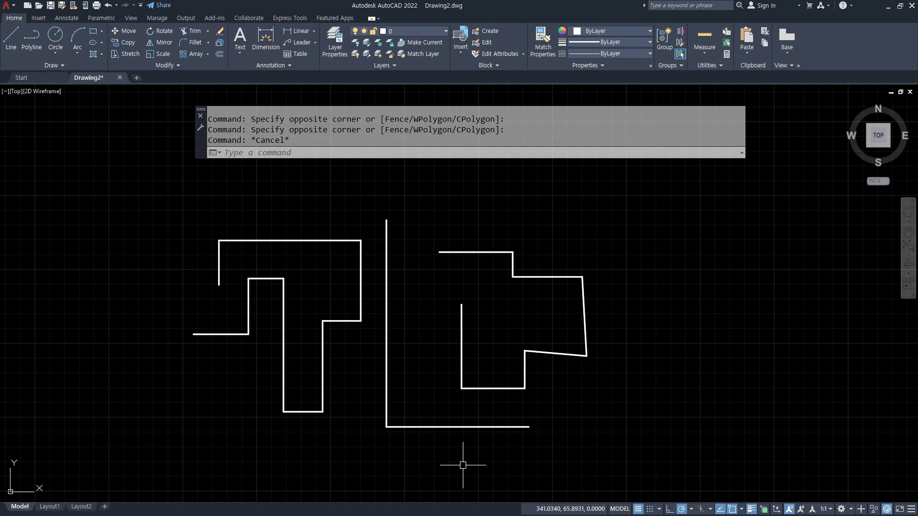
Select all lines in the drawing with one window selection and delete them.
left_click(152, 175)
left_click(642, 462)
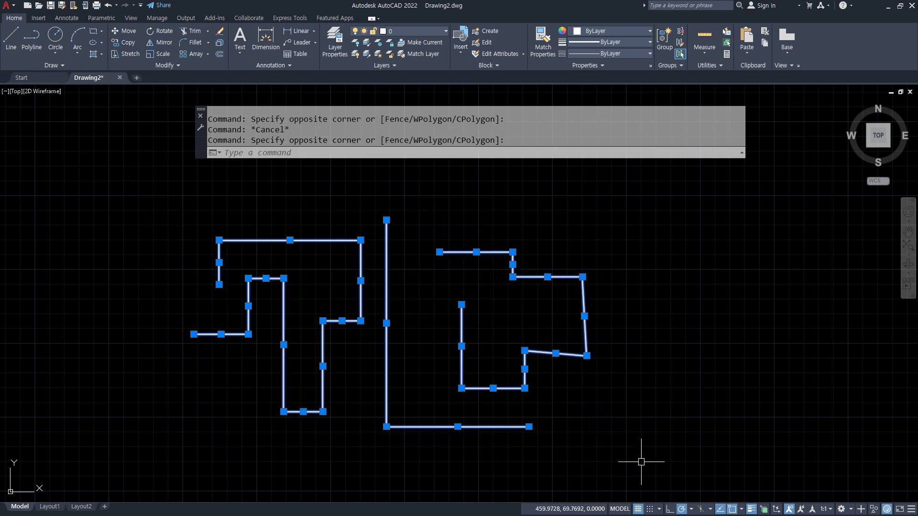
key("Delete")
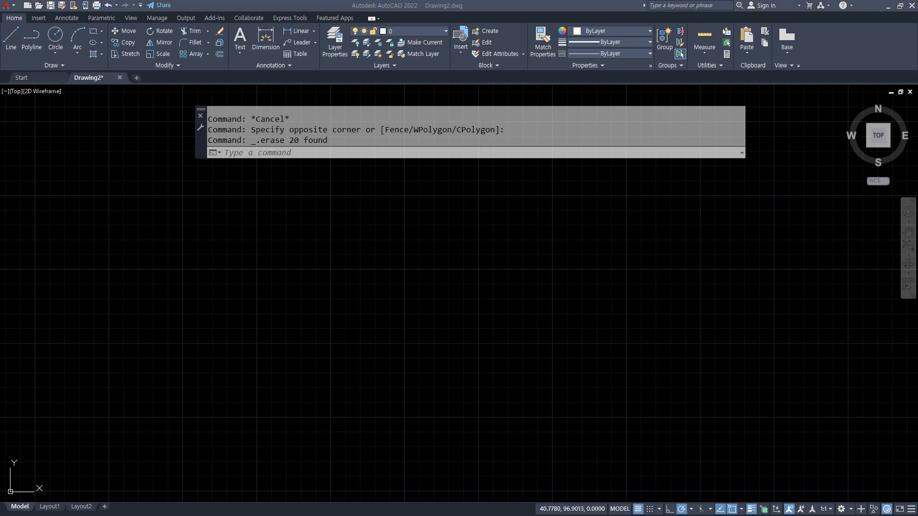
Switch to Notepad and add a "좌표" line below the cross select line, leaving two blank lines between them.
key("alt+Tab")
scroll(287, 357, "down", 1)
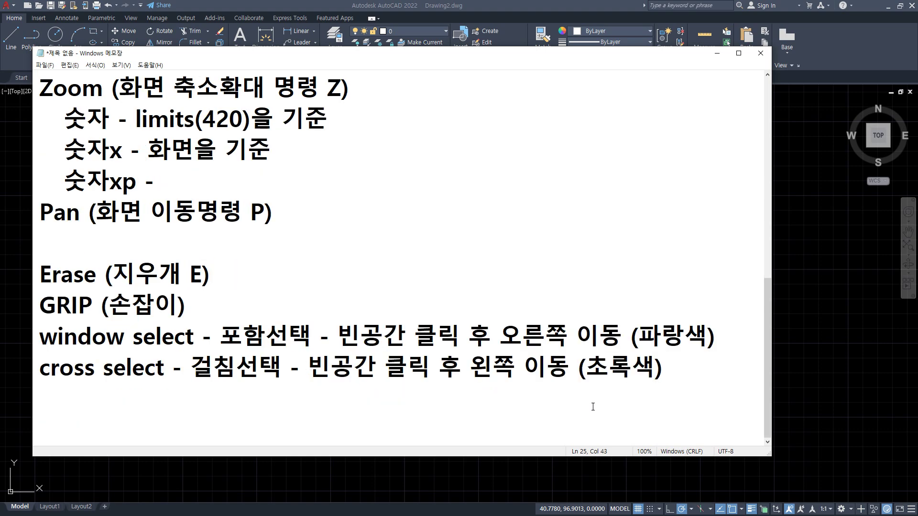
key("Return")
key("Return")
key("Return")
type("wh")
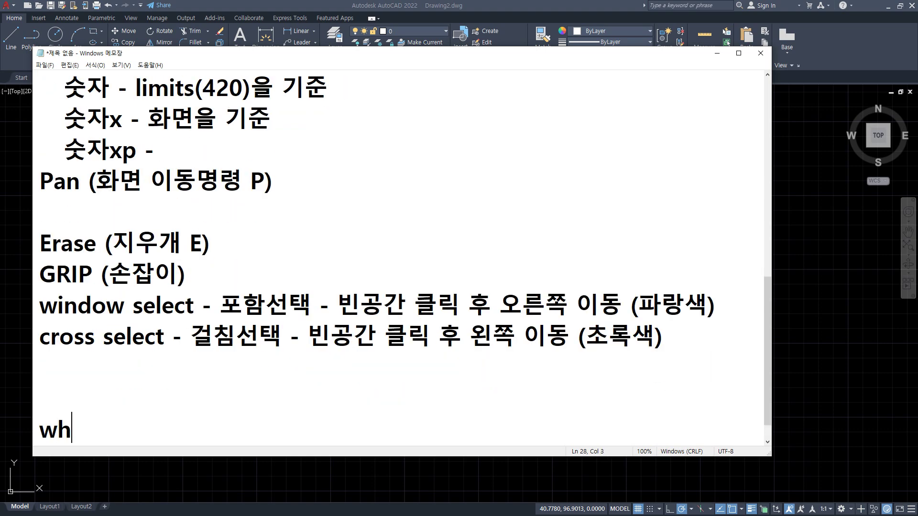
key("BackSpace")
key("BackSpace")
key("Hangul")
type("좌표")
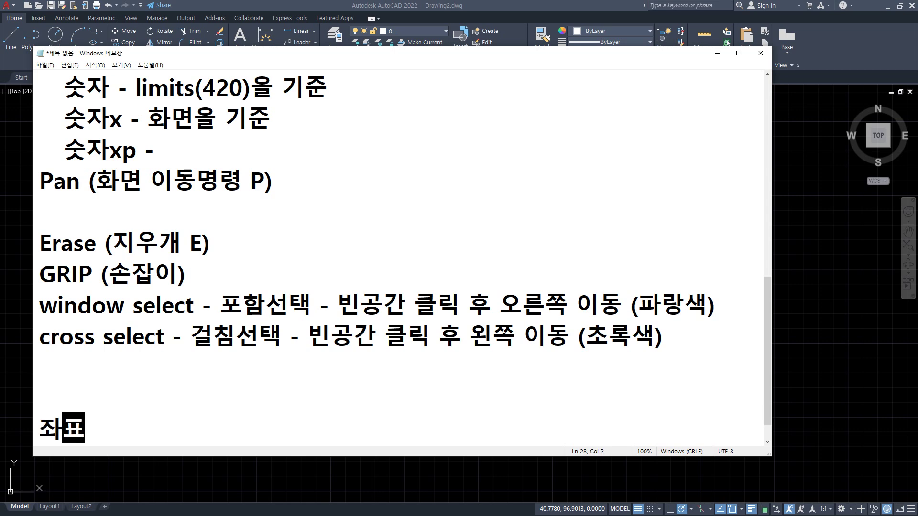
Extend the 좌표 line with "- 위치" on the same line.
key("Return")
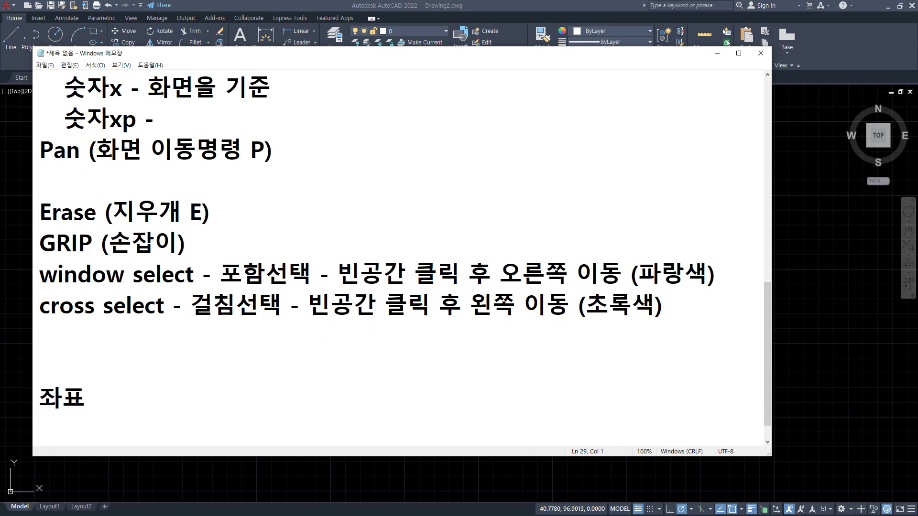
key("BackSpace")
type("- 우")
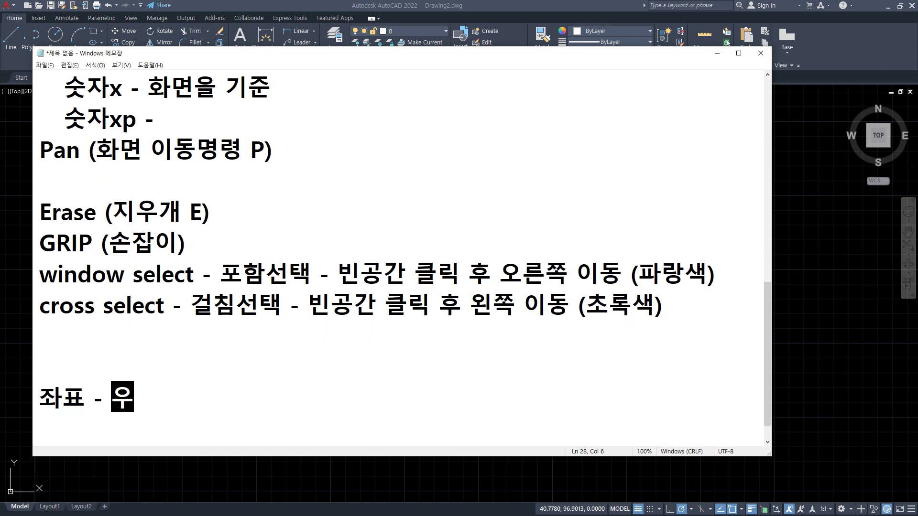
type("ㅣ치")
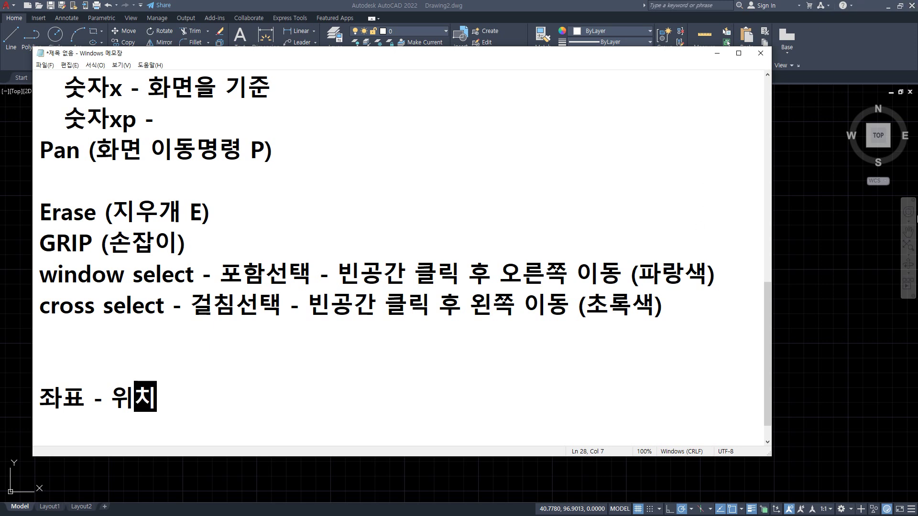
Switch to AutoCAD, start the Line command and bring the coordinate origin well inside the drawing area.
left_click(297, 5)
type("l")
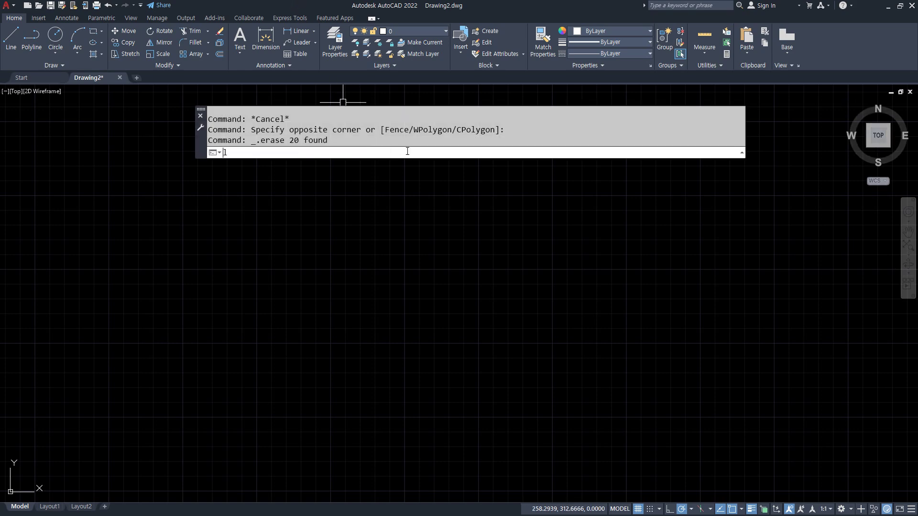
key("Return")
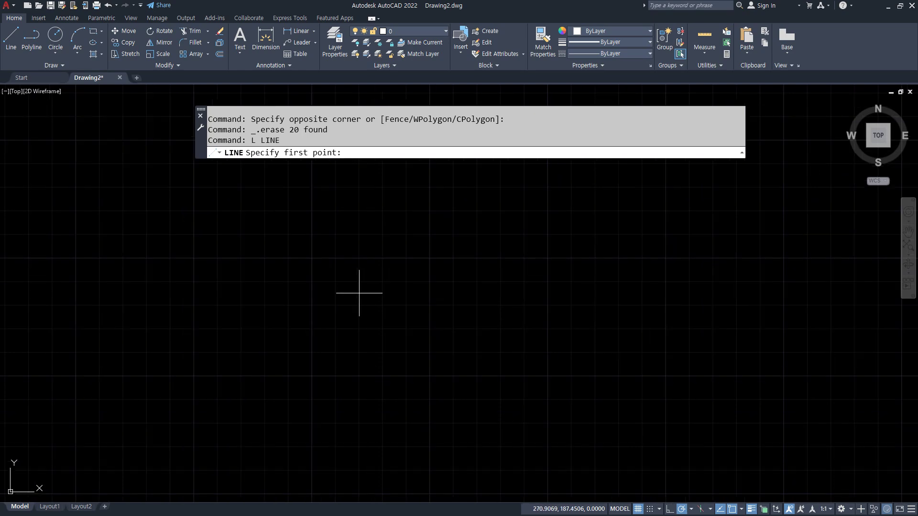
scroll(284, 345, "down", 3)
middle_click_drag(224, 364, 237, 326)
scroll(233, 352, "up", 8)
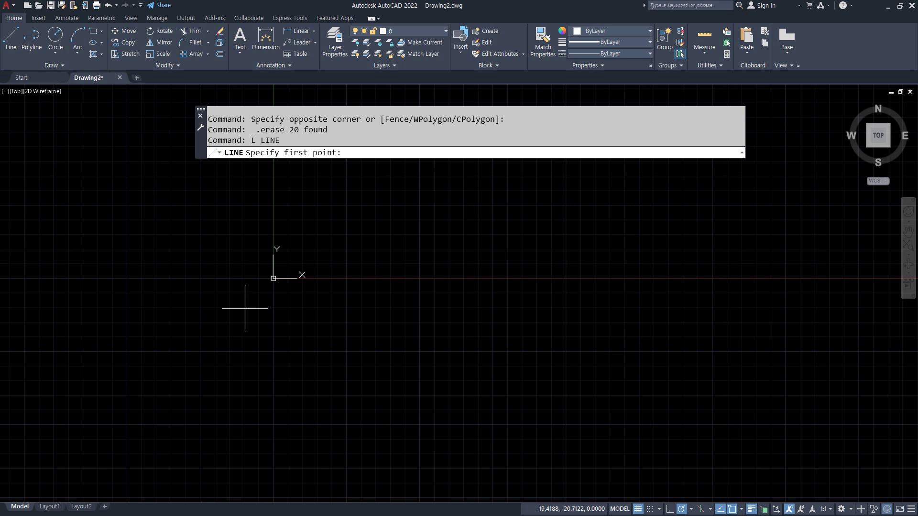
mouse_move(226, 281)
left_mouse_down()
mouse_move(631, 281)
mouse_move(625, 293)
mouse_move(654, 316)
mouse_move(688, 321)
left_mouse_up()
left_click_drag(319, 173, 318, 436)
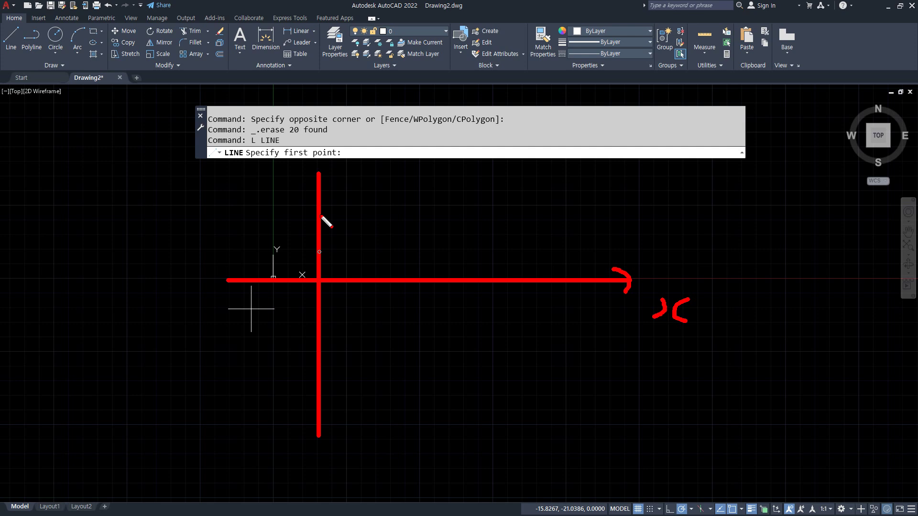
mouse_move(297, 182)
left_mouse_down()
mouse_move(341, 189)
mouse_move(379, 176)
mouse_move(370, 201)
left_mouse_up()
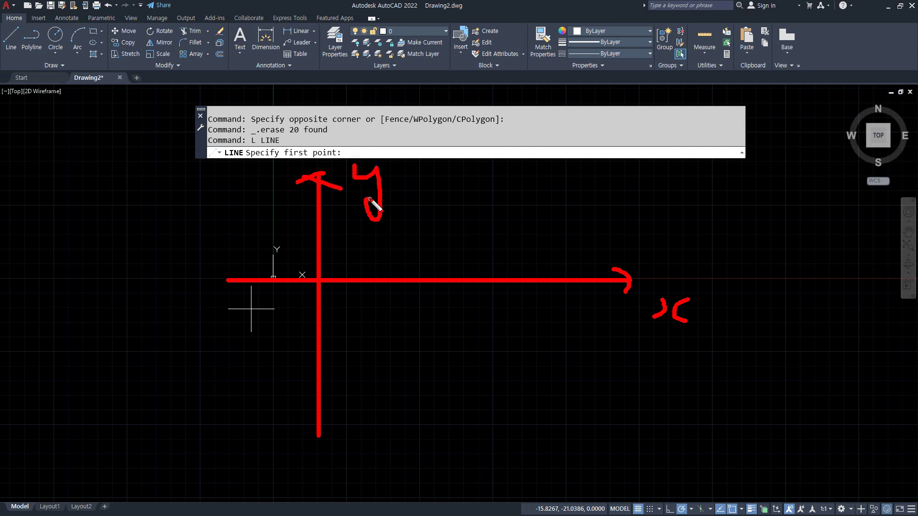
Examine the coordinate origin and its X and Y axes from several positions and zoom levels.
key("Escape")
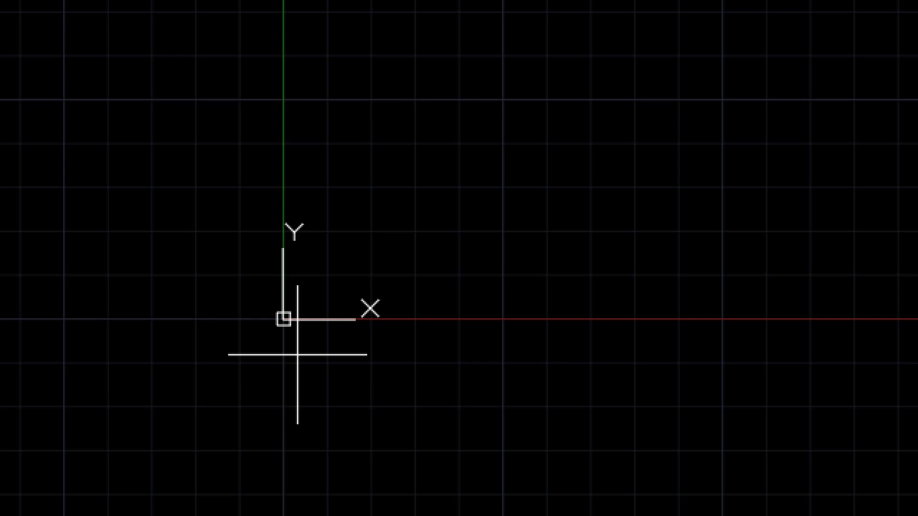
scroll(298, 356, "down", 5)
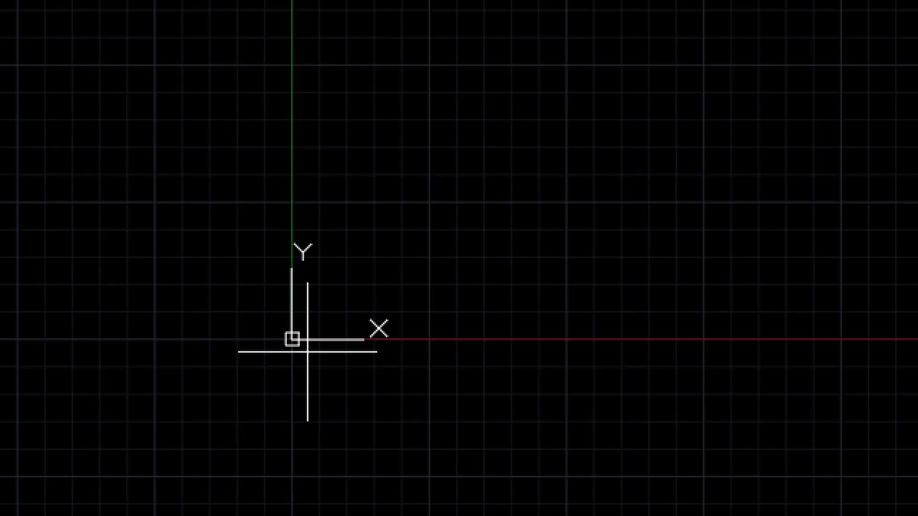
middle_click_drag(280, 305, 597, 454)
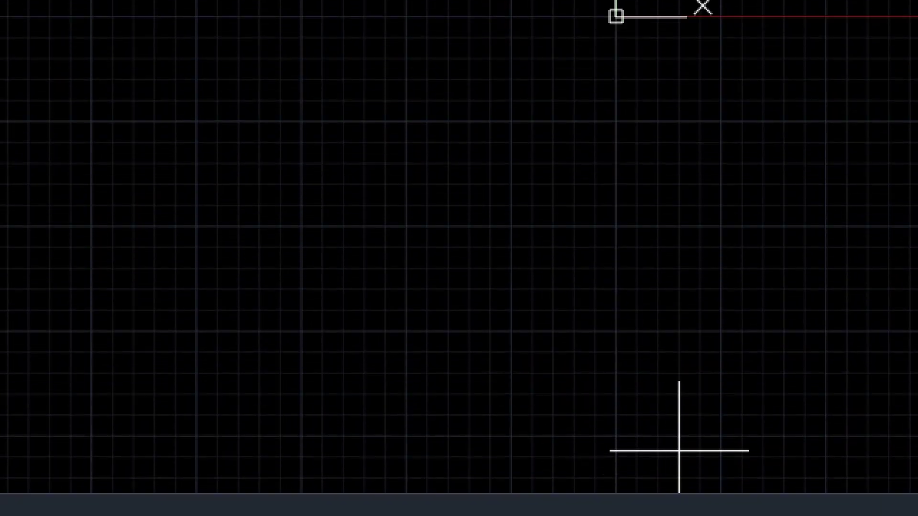
scroll(648, 170, "down", 2)
scroll(644, 65, "up", 5)
middle_click_drag(588, 163, 592, 444)
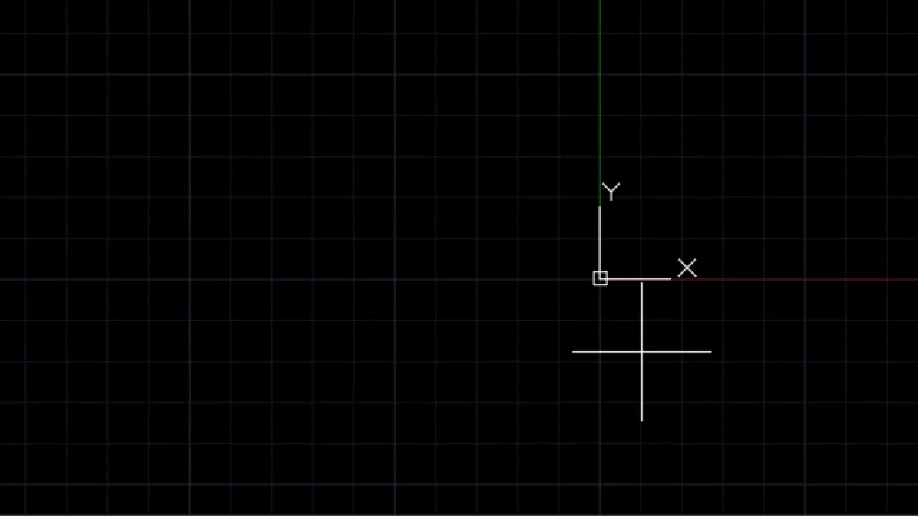
middle_click_drag(656, 396, 557, 343)
middle_click_drag(585, 288, 717, 332)
middle_click_drag(163, 208, 388, 212)
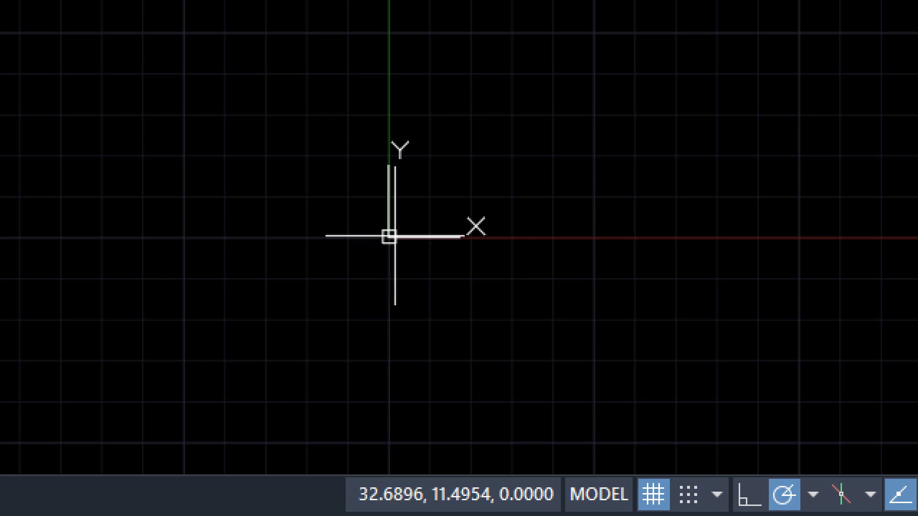
scroll(387, 240, "up", 1)
scroll(371, 220, "up", 5)
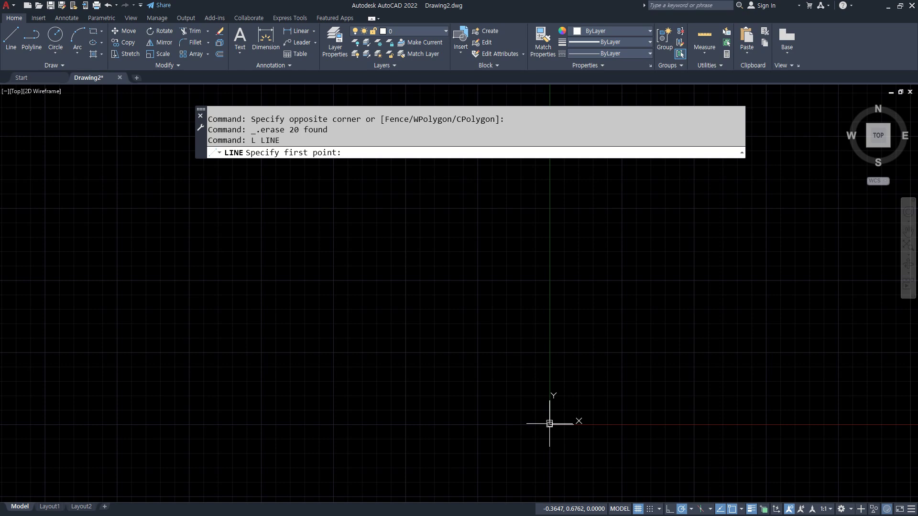
Cancel the Line command and zoom the drawing to its extents.
key("Escape")
key("Escape")
middle_click(525, 358)
middle_click(525, 358)
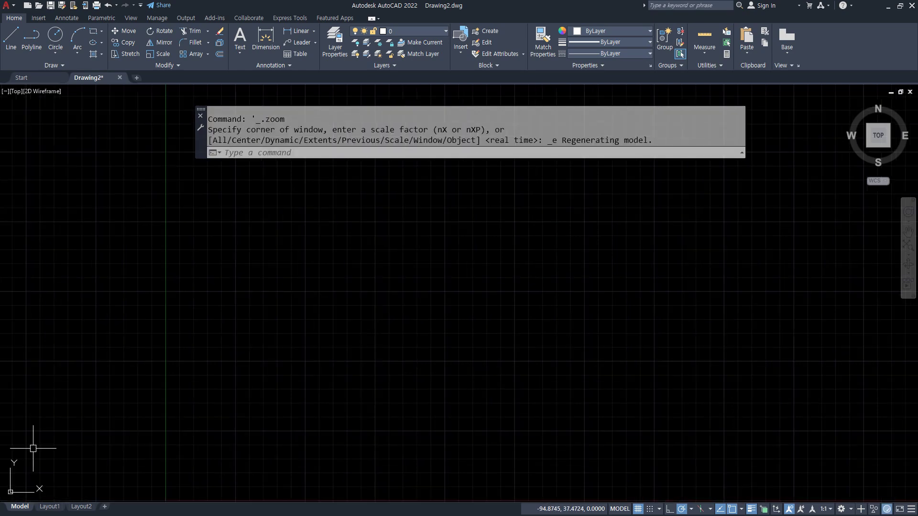
Switch to Notepad and add the line "1. 절대좌표 입력법" below the "좌표 - 위치" line.
key("alt+Tab")
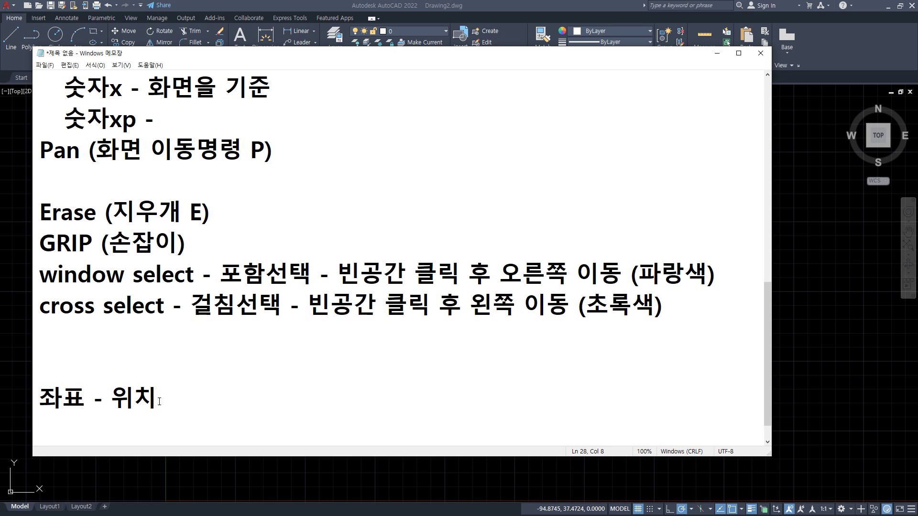
key("Return")
type("1. wjf")
key("BackSpace")
key("BackSpace")
key("BackSpace")
key("Hangul")
type("절")
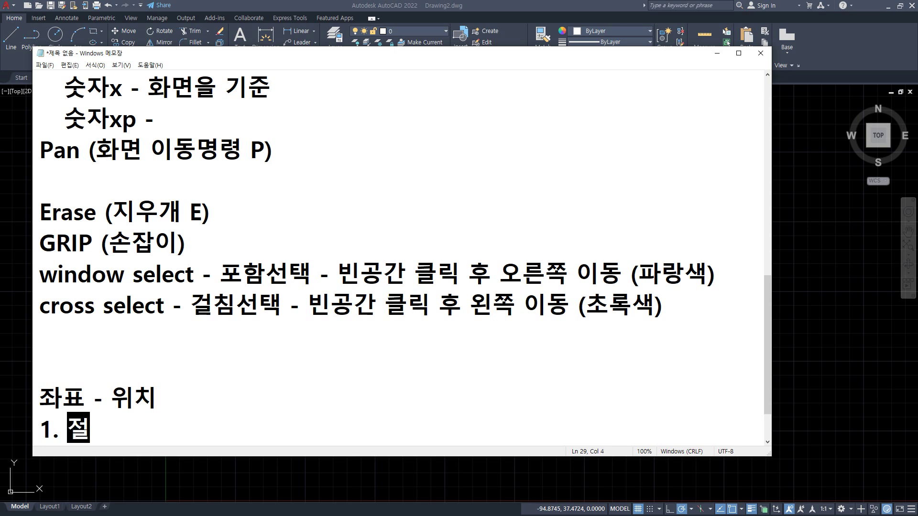
type("대좦표 입력법")
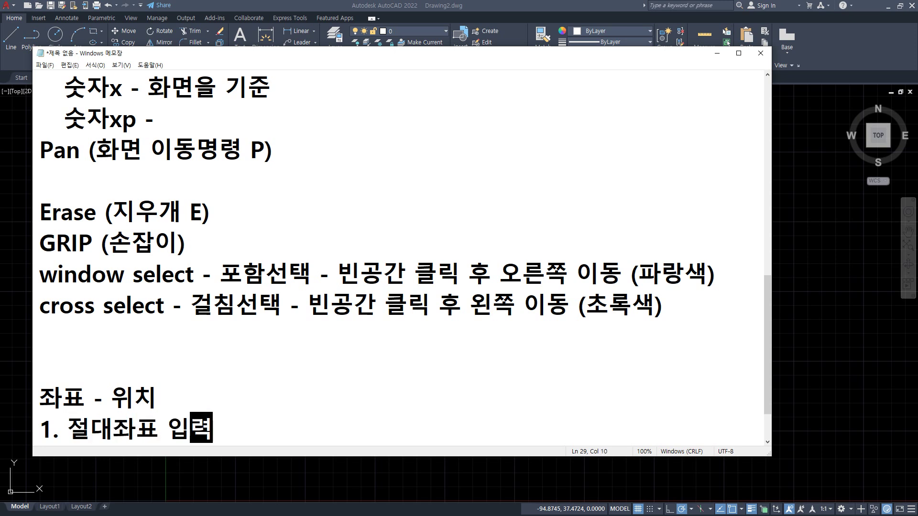
Add two more numbered lines to the coordinate list: "2. 상대좌표" and "3. 상대극좌표".
key("Return")
type("2. 상대좌표")
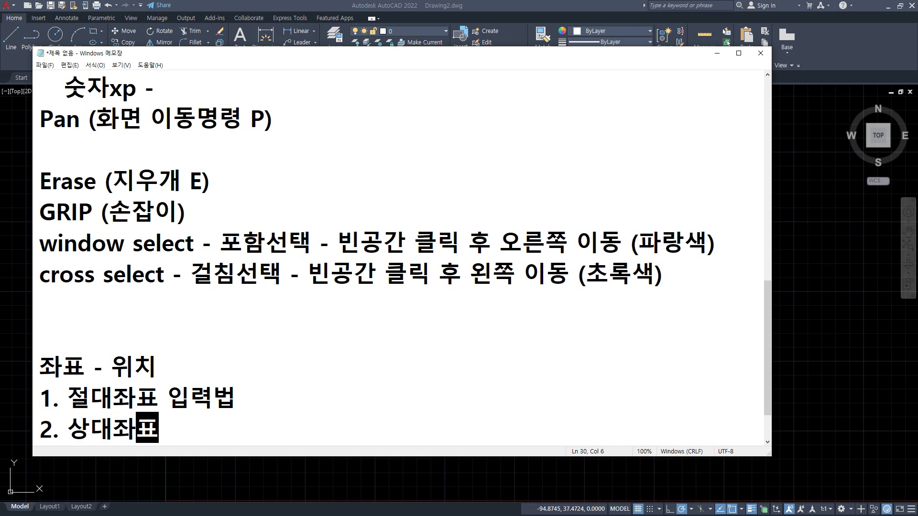
key("Return")
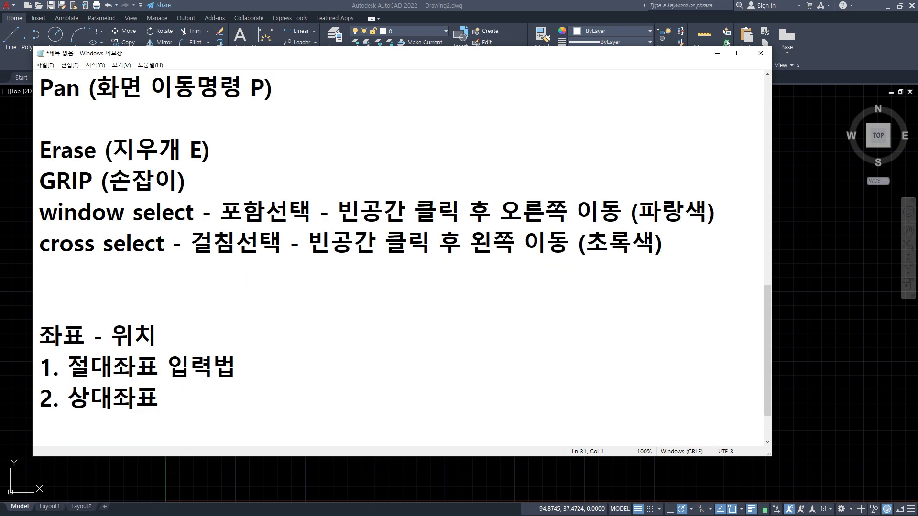
type("3. 상")
type("대극좌표")
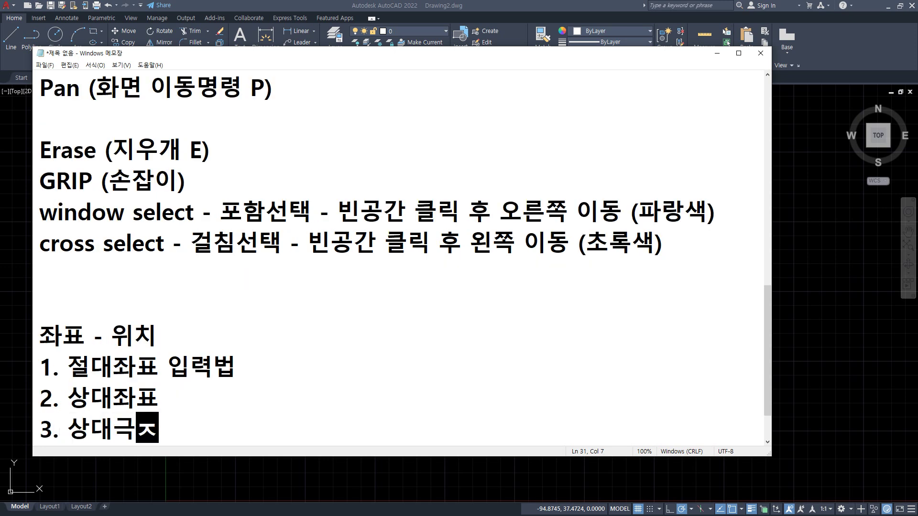
Replace "입력법" at the end of the 절대좌표 line with "x,y".
left_click(181, 401)
key("Up")
key("shift+End")
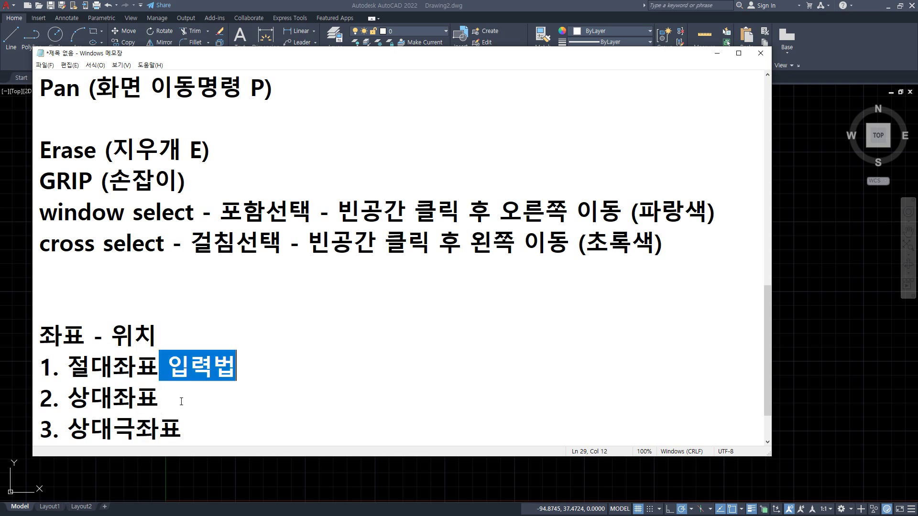
key("Delete")
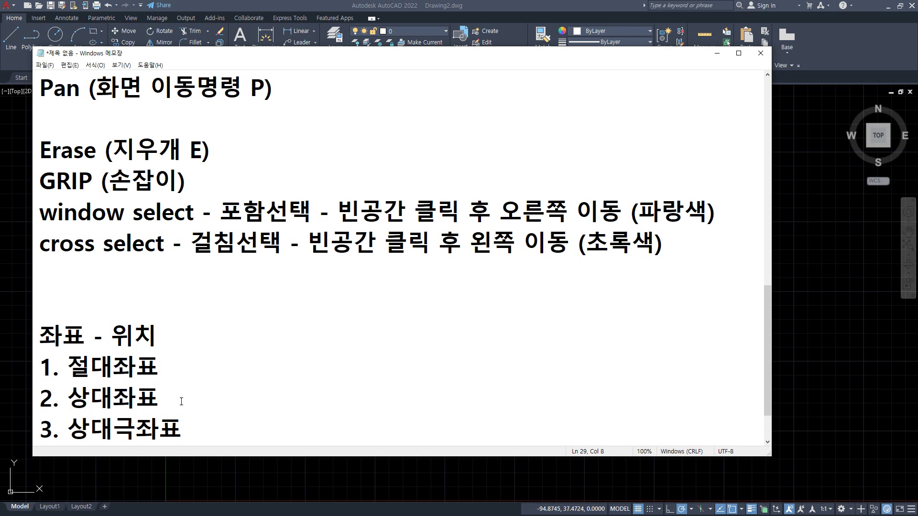
type("x,y")
left_click(181, 402)
type("@x")
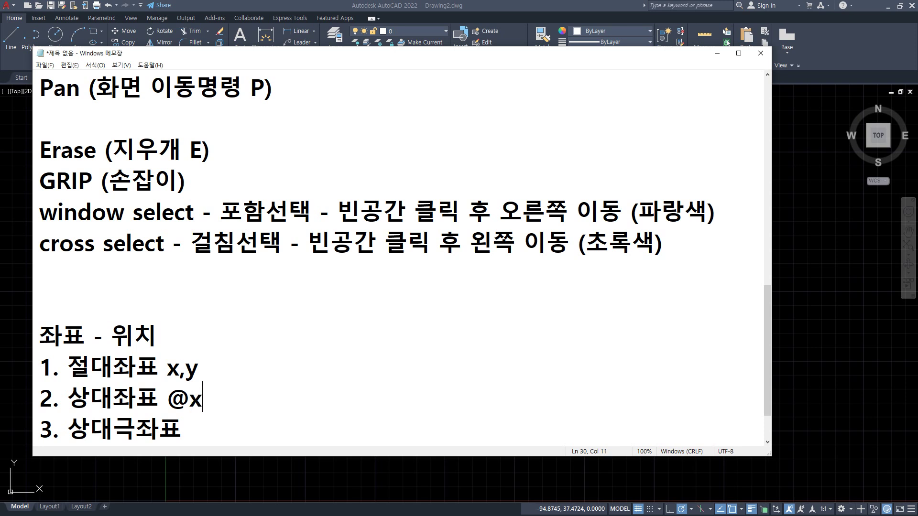
type("의걸리,")
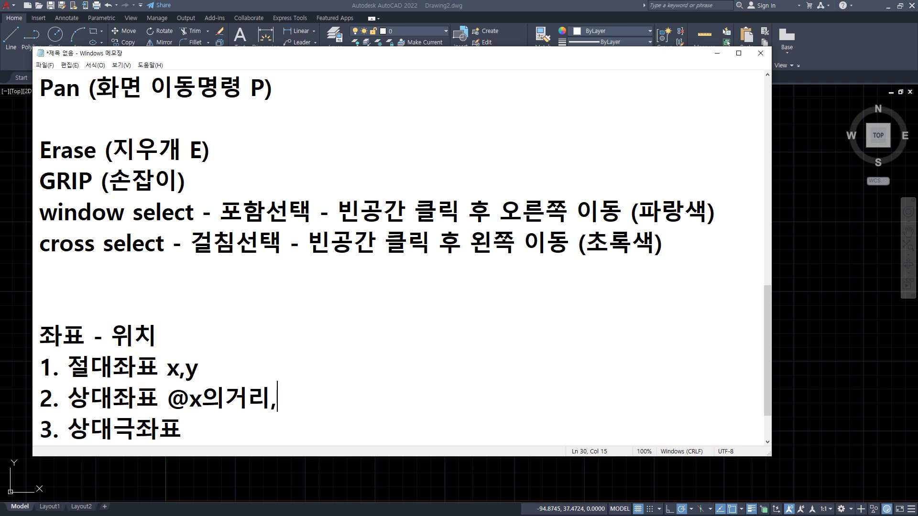
type("y dmlk")
key("BackSpace")
key("BackSpace")
key("BackSpace")
key("BackSpace")
key("BackSpace")
type("이")
key("BackSpace")
key("BackSpace")
key("BackSpace")
key("BackSpace")
key("BackSpace")
key("BackSpace")
key("BackSpace")
type("바ㅇ향의거리,")
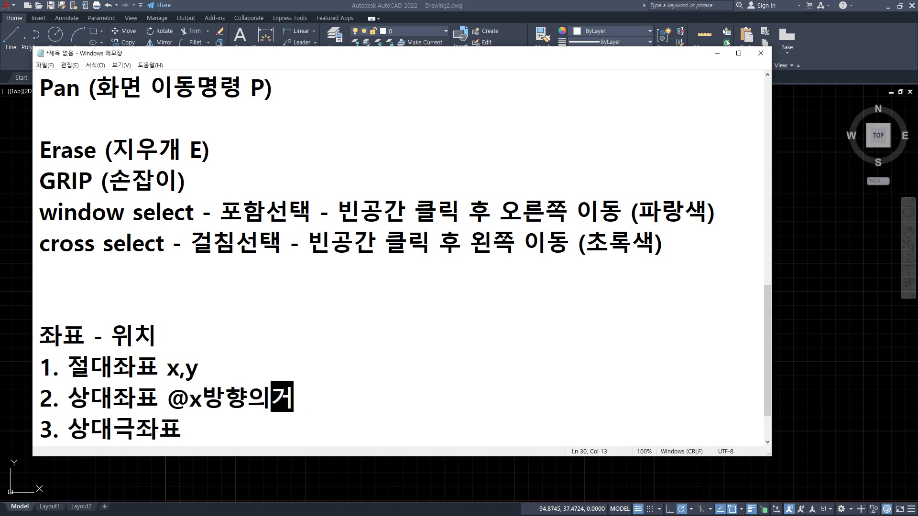
type("y")
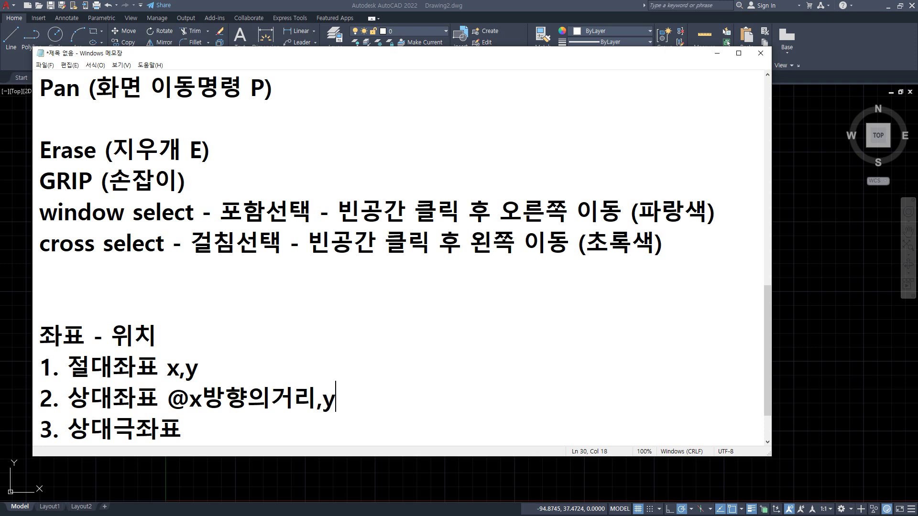
type("방향의거리")
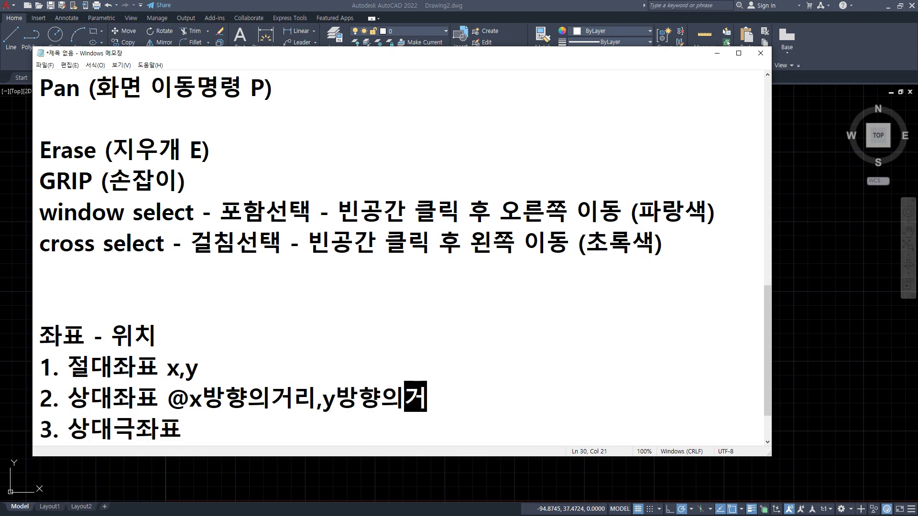
key("Down")
type("@")
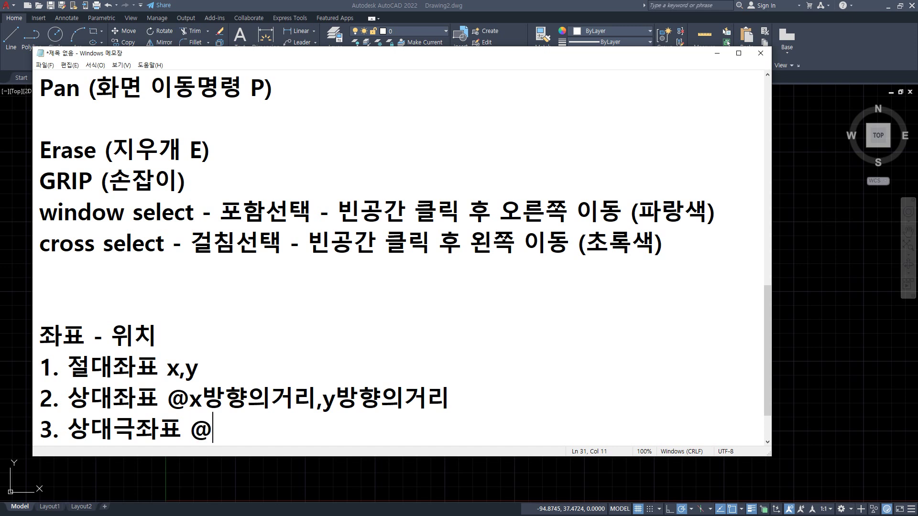
type("거리<")
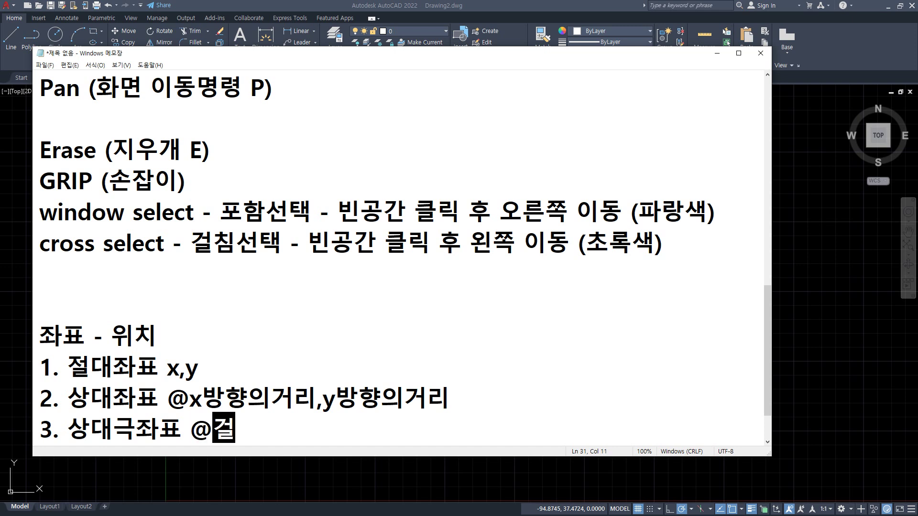
type("방향")
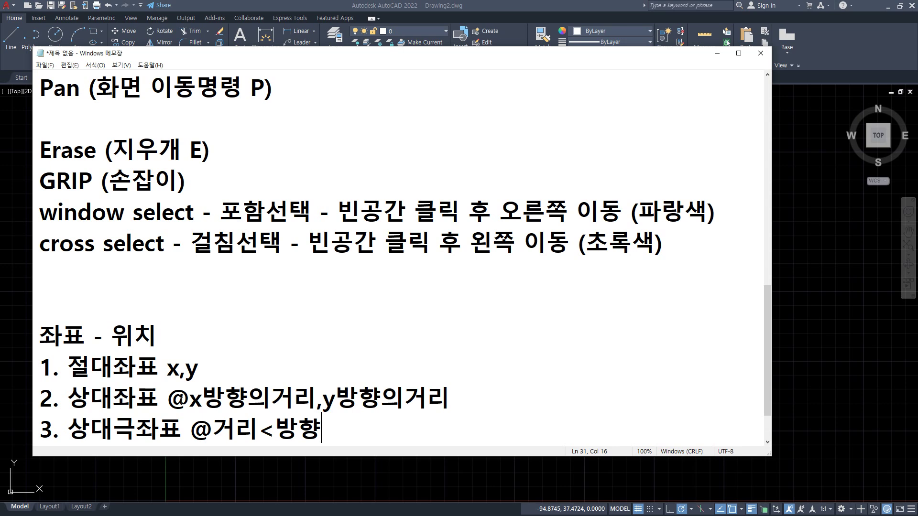
Switch to the browser's coordinate grid image, maximize it, and trace and label its x and y axes in red.
key("alt+Tab")
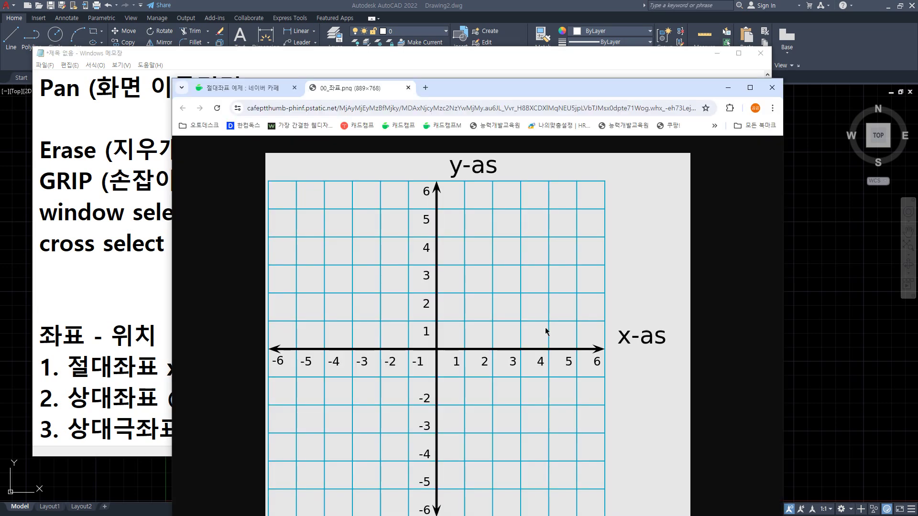
double_click(619, 91)
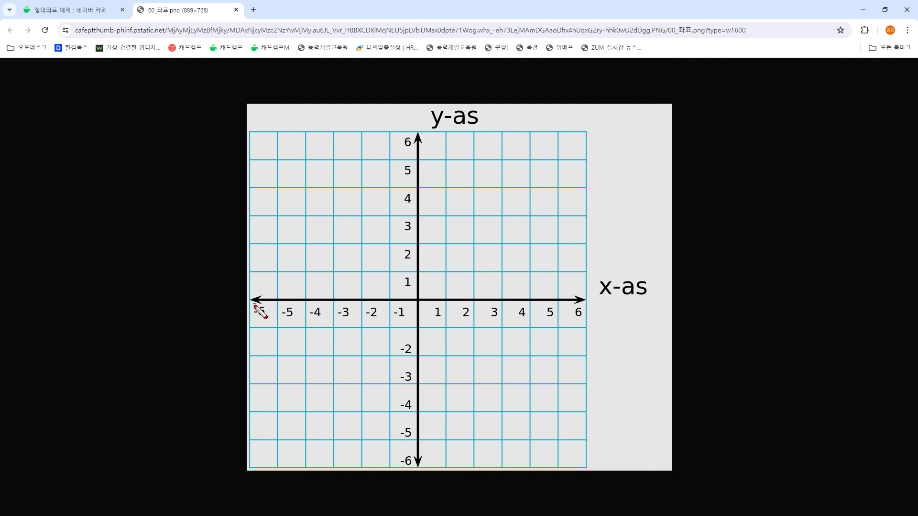
mouse_move(244, 304)
left_mouse_down()
mouse_move(588, 302)
mouse_move(627, 314)
mouse_move(617, 330)
left_mouse_up()
left_click_drag(640, 302, 672, 348)
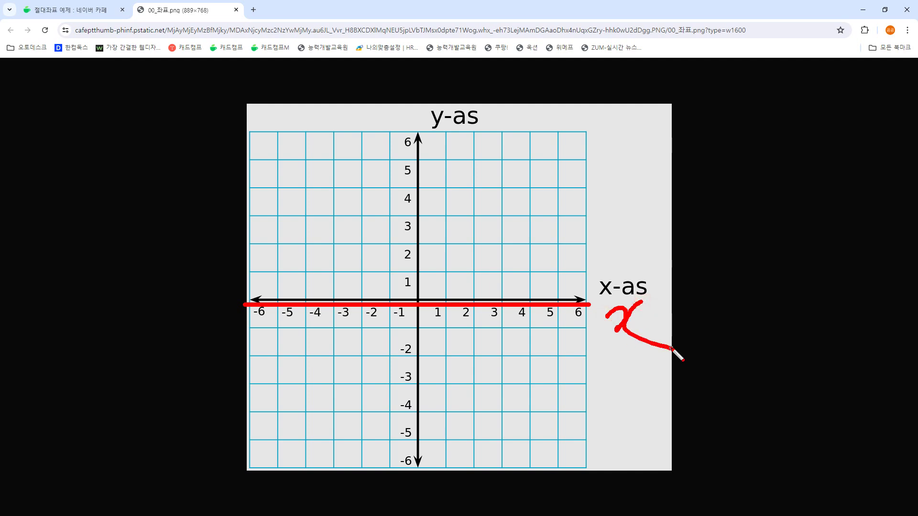
left_click_drag(414, 132, 414, 488)
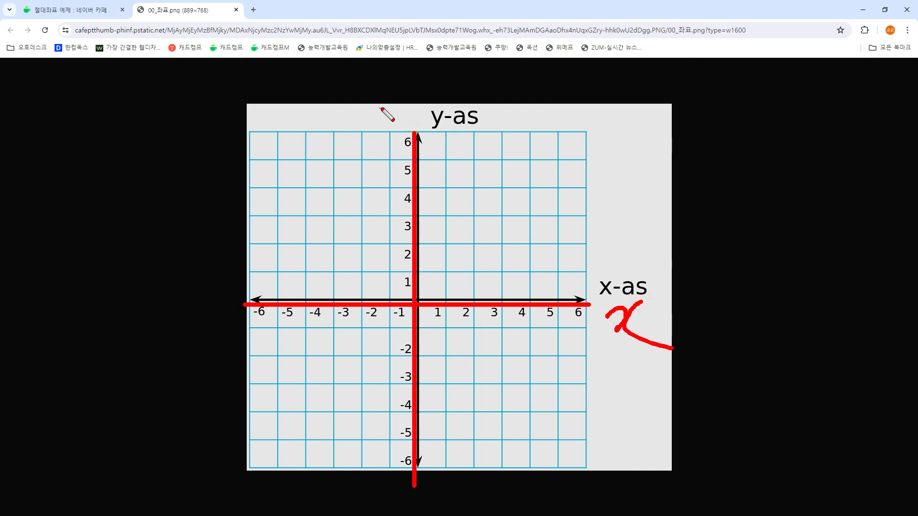
mouse_move(387, 108)
left_mouse_down()
mouse_move(402, 144)
mouse_move(398, 135)
left_mouse_up()
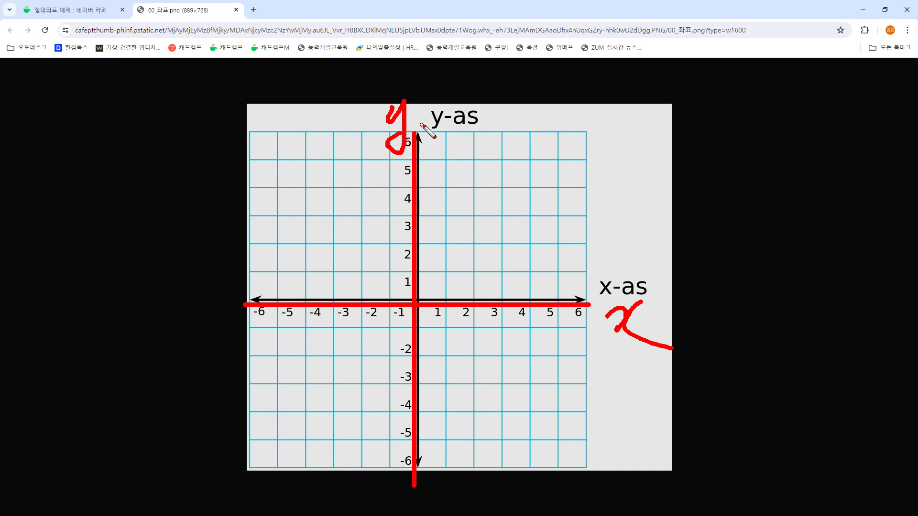
Mark the point at x 3, y 3 with guide lines from both axes and label it "3, 3".
left_click(446, 270)
left_click(499, 216)
mouse_move(501, 330)
left_mouse_down()
mouse_move(494, 229)
mouse_move(506, 233)
left_mouse_up()
mouse_move(401, 216)
left_mouse_down()
mouse_move(497, 215)
mouse_move(491, 232)
left_mouse_up()
mouse_move(512, 198)
left_mouse_down()
mouse_move(528, 219)
mouse_move(554, 221)
left_mouse_up()
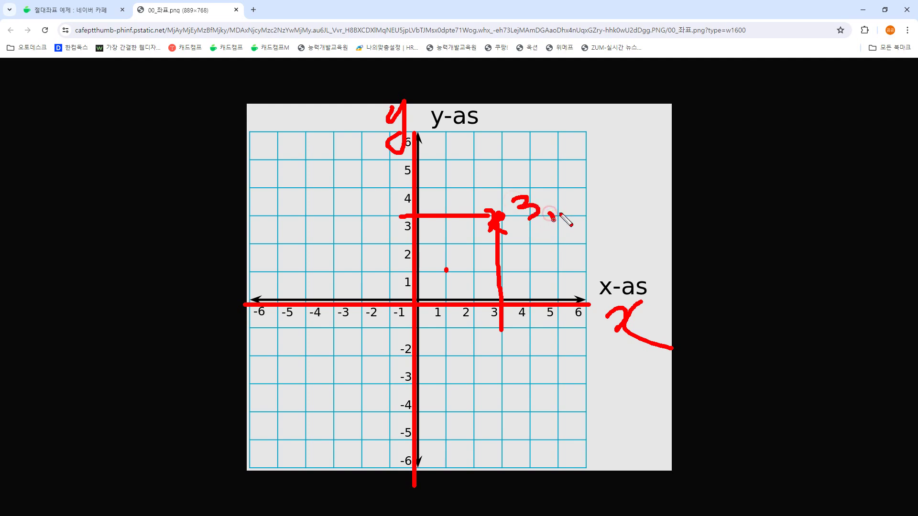
mouse_move(567, 190)
left_mouse_down()
mouse_move(579, 197)
mouse_move(579, 217)
left_mouse_up()
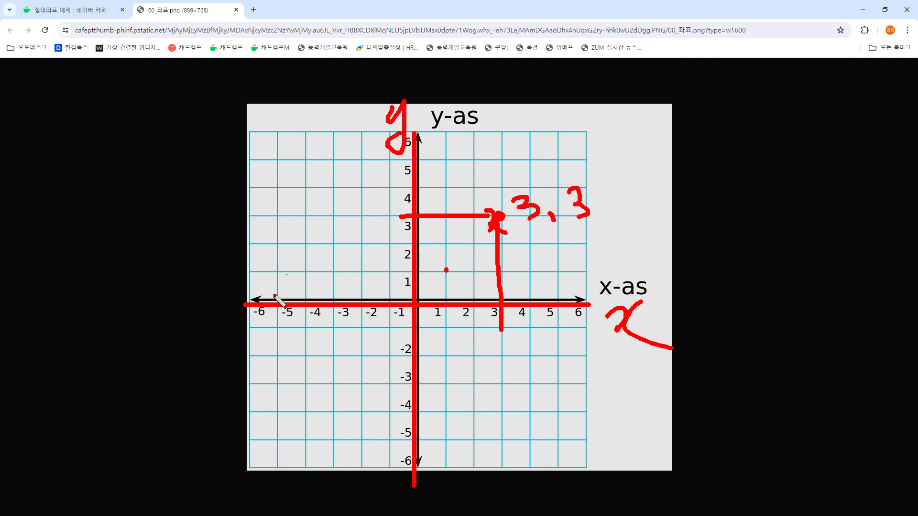
Mark points at (-5, 4), (-2, -3) and (5, -3) on the grid with red guide lines from the axes.
left_click(274, 187)
mouse_move(279, 324)
left_mouse_down()
mouse_move(273, 187)
mouse_move(299, 200)
left_mouse_up()
left_click_drag(406, 184, 298, 200)
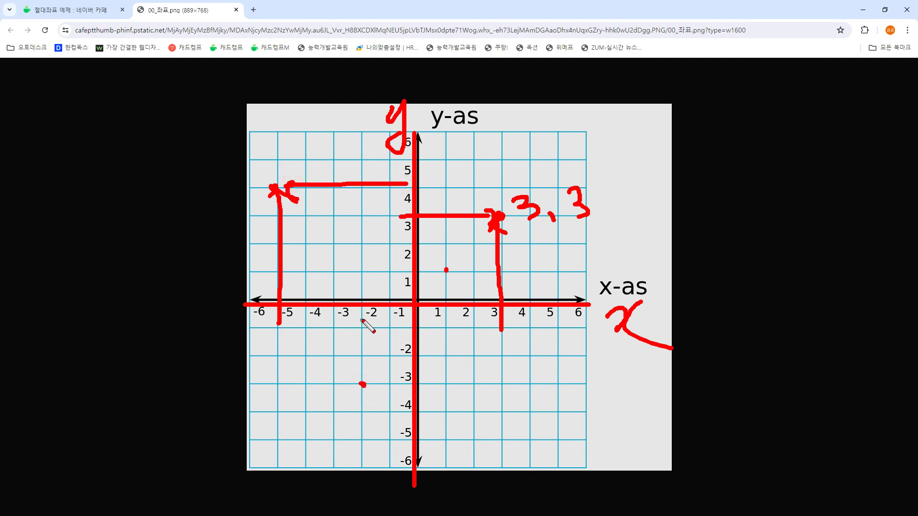
mouse_move(362, 320)
left_mouse_down()
mouse_move(362, 383)
mouse_move(376, 389)
left_mouse_up()
left_click(560, 382)
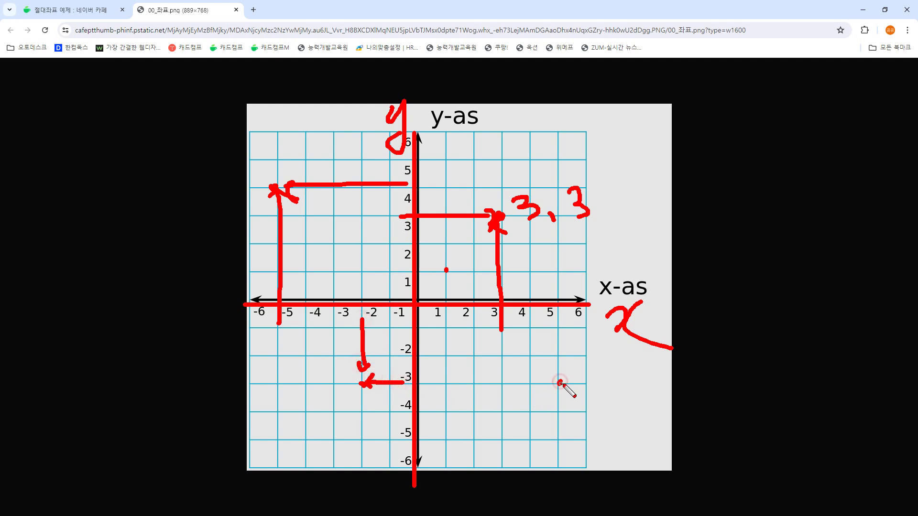
mouse_move(561, 320)
left_mouse_down()
mouse_move(561, 374)
mouse_move(568, 366)
left_mouse_up()
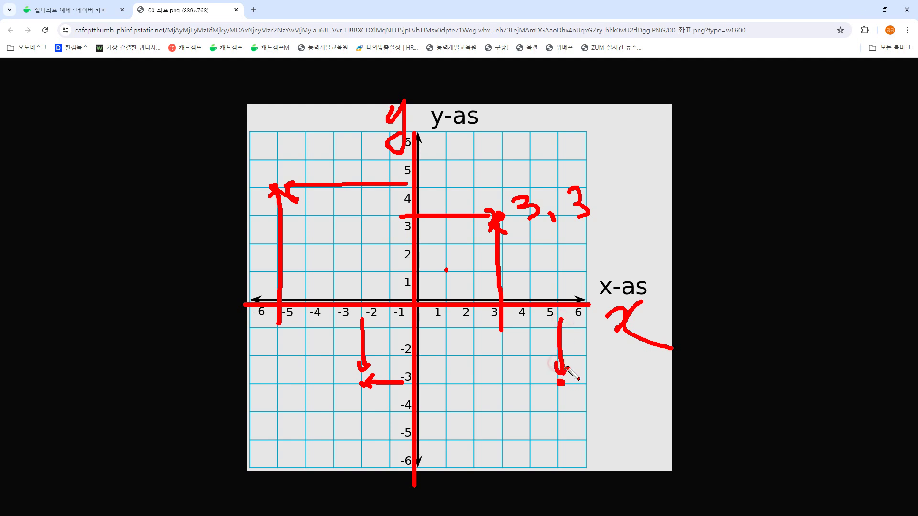
mouse_move(417, 381)
left_mouse_down()
mouse_move(536, 382)
mouse_move(516, 400)
left_mouse_up()
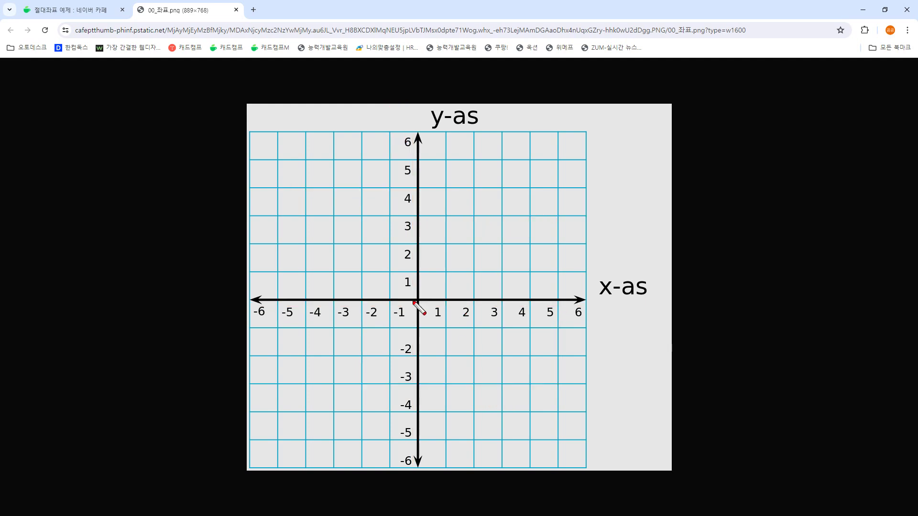
Clear the red markings and draw an arrow from the origin along the positive x-axis, marked with a plus sign.
key("e")
mouse_move(417, 307)
left_mouse_down()
mouse_move(568, 299)
mouse_move(560, 289)
mouse_move(565, 308)
left_mouse_up()
mouse_move(588, 309)
left_mouse_down()
mouse_move(630, 308)
mouse_move(617, 328)
left_mouse_up()
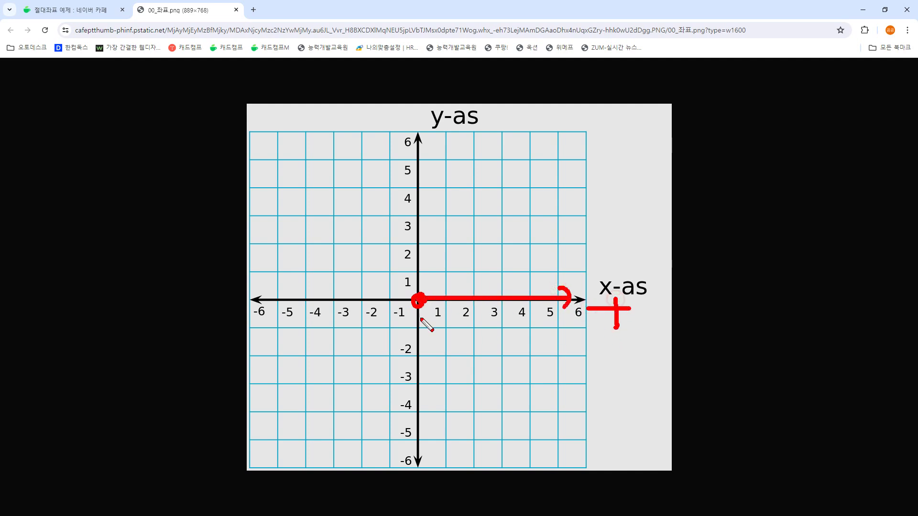
Draw red arrows from the origin along negative x, positive y and negative y, marking each with its plus or minus sign.
left_click_drag(399, 296, 273, 296)
left_click_drag(273, 292, 271, 302)
left_click_drag(249, 255, 267, 256)
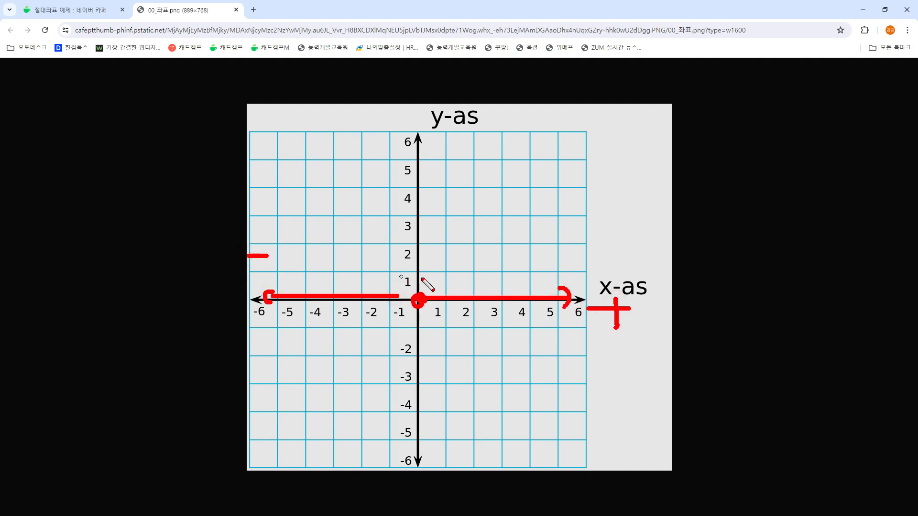
mouse_move(424, 281)
left_mouse_down()
mouse_move(412, 149)
mouse_move(423, 164)
left_mouse_up()
mouse_move(391, 161)
left_mouse_down()
mouse_move(412, 148)
mouse_move(452, 145)
mouse_move(445, 164)
left_mouse_up()
left_click_drag(426, 330, 430, 433)
left_click_drag(422, 433, 477, 446)
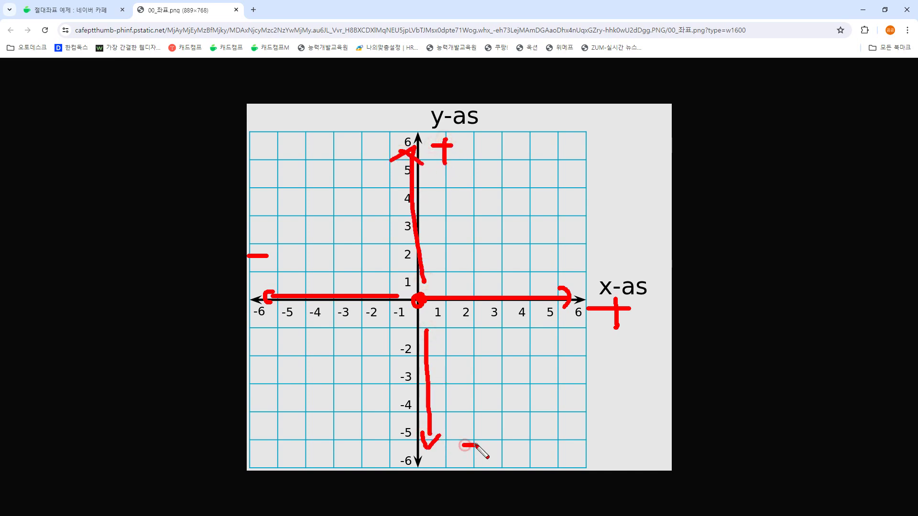
Mark the four quadrants of the grid counterclockwise from the positive x, positive y one, writing 3 and 4 in the lower two.
mouse_move(529, 207)
left_mouse_down()
mouse_move(532, 214)
mouse_move(547, 206)
left_mouse_up()
left_click_drag(329, 210, 338, 216)
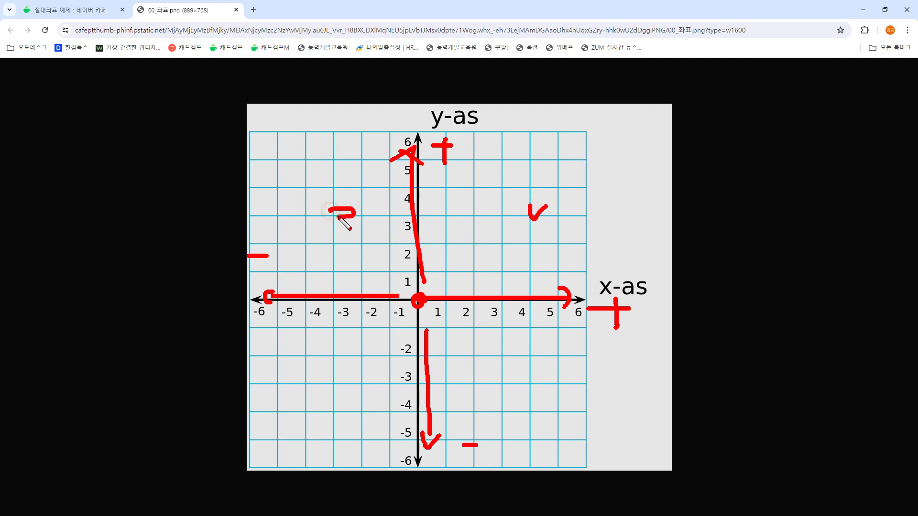
left_click_drag(328, 371, 338, 398)
mouse_move(501, 371)
left_mouse_down()
mouse_move(497, 385)
mouse_move(525, 383)
left_mouse_up()
left_click_drag(515, 363, 511, 418)
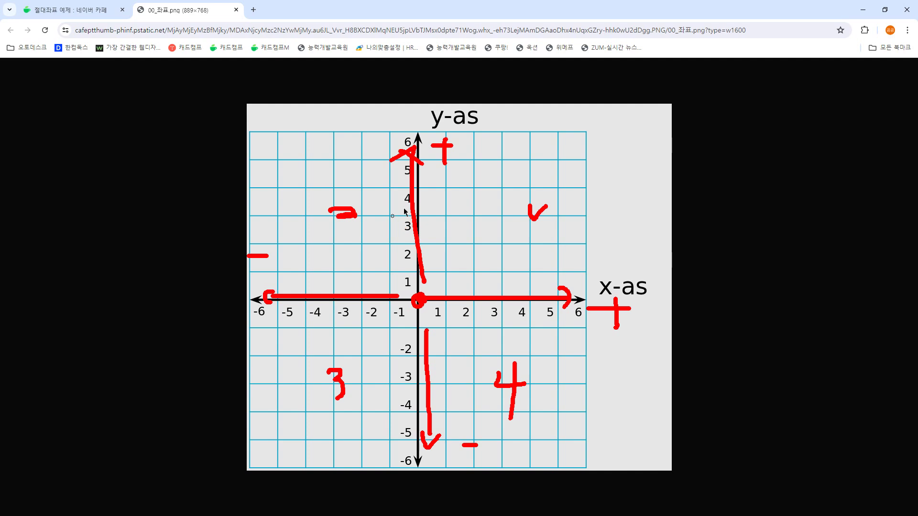
Clear the red markings and view the absolute coordinate (X,Y,Z) diagram in the cafe post on coordinate exercises.
key("Escape")
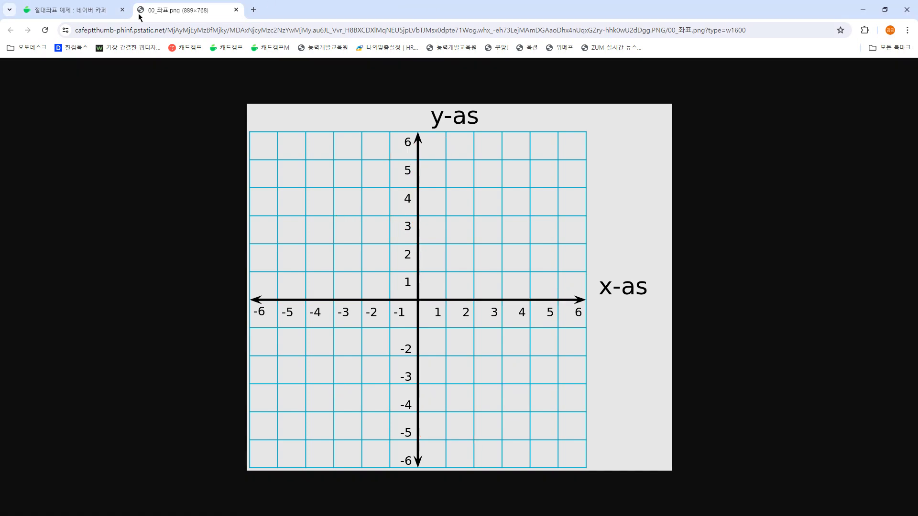
left_click(80, 10)
scroll(254, 219, "down", 7)
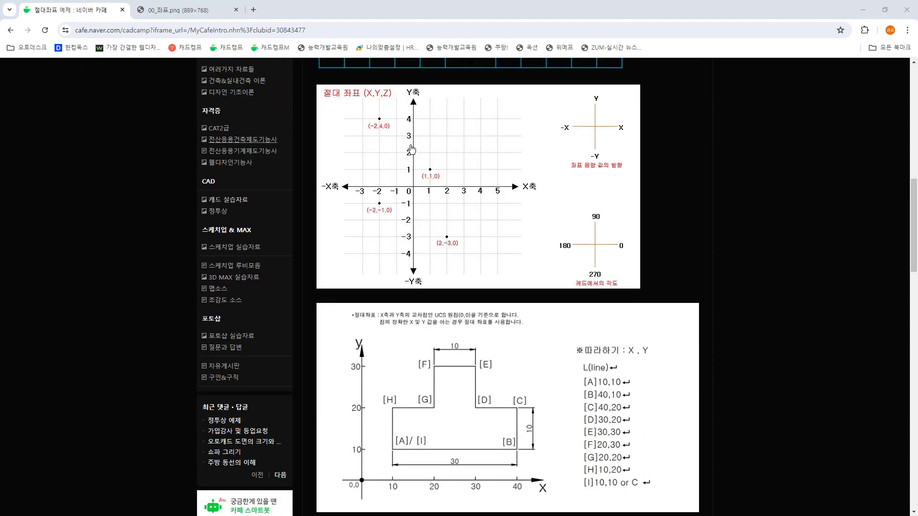
scroll(421, 148, "up", 2)
scroll(441, 226, "down", 1)
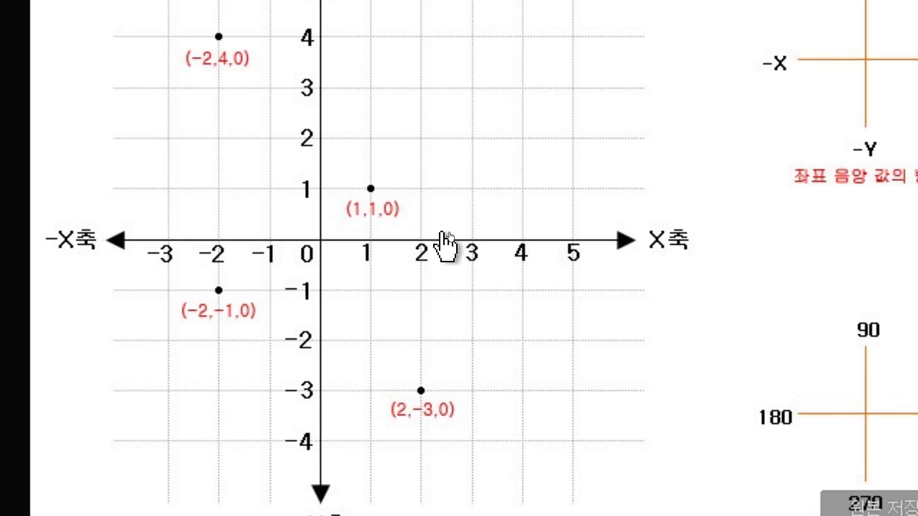
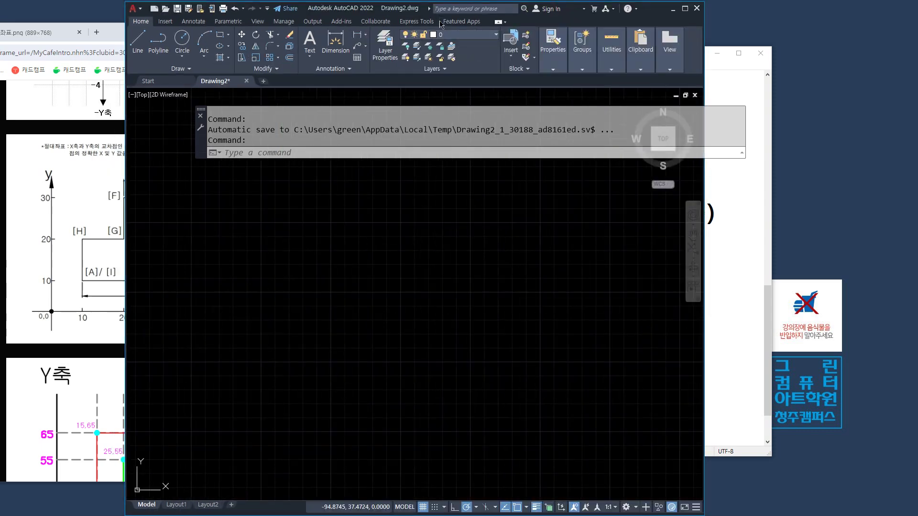
Move the AutoCAD and browser windows apart, then maximize the AutoCAD window.
left_click(376, 21)
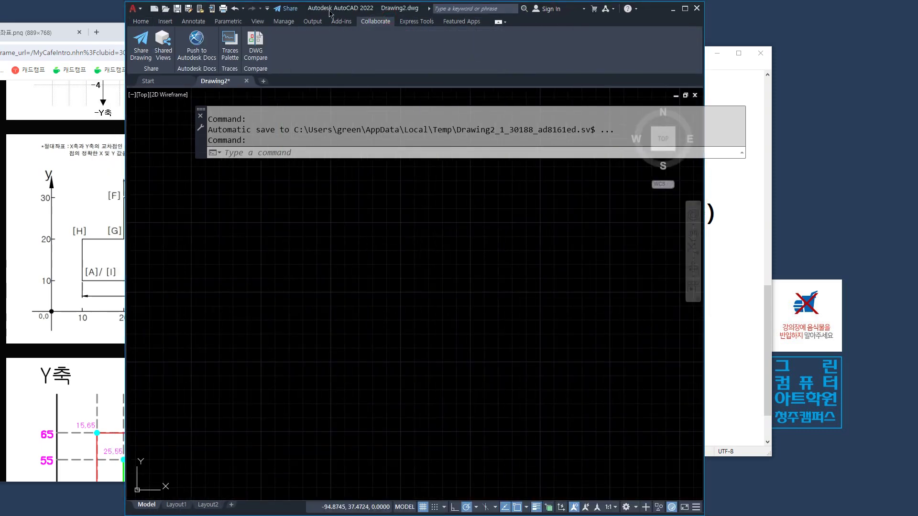
left_click_drag(331, 12, 543, 10)
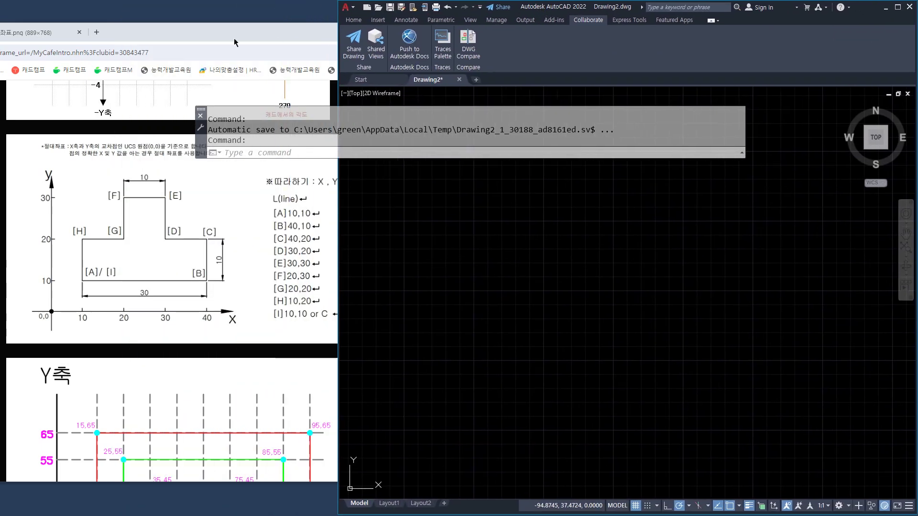
left_click_drag(238, 37, 218, 21)
left_click(664, 271)
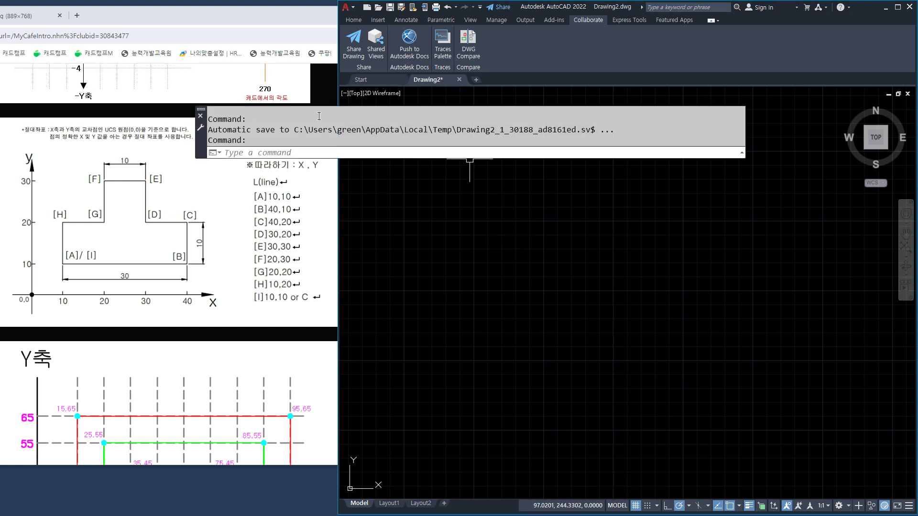
left_click_drag(183, 24, 0, 72)
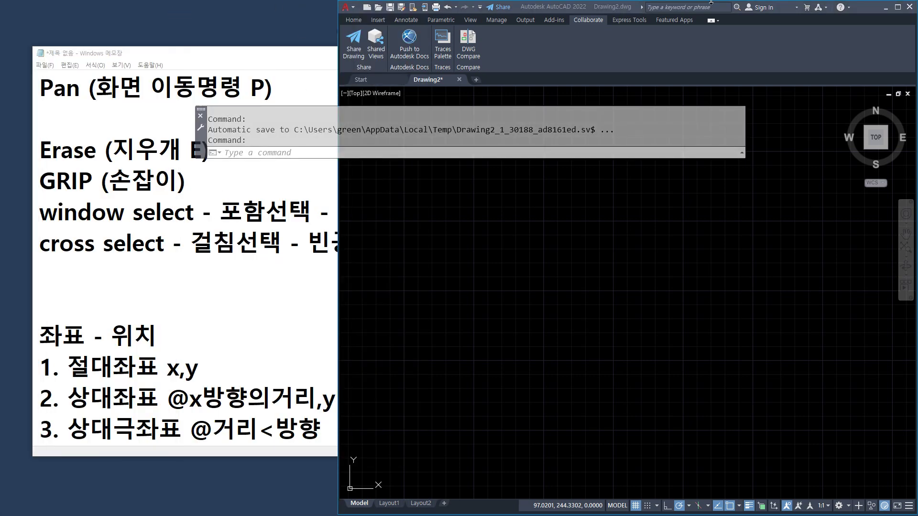
left_click(664, 7)
double_click(605, 8)
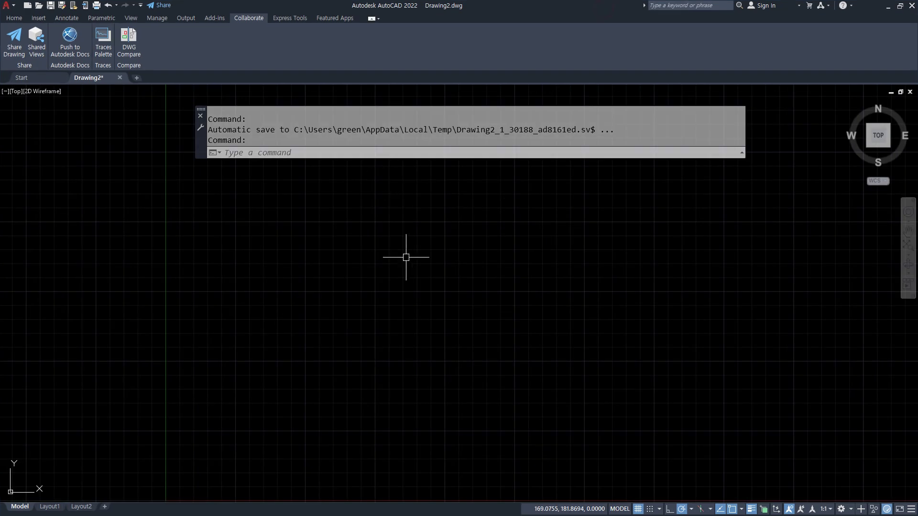
Draw a line from absolute coordinate 10,10 to 40,10 as the bottom edge of the inverted T shape.
type("l")
key("Return")
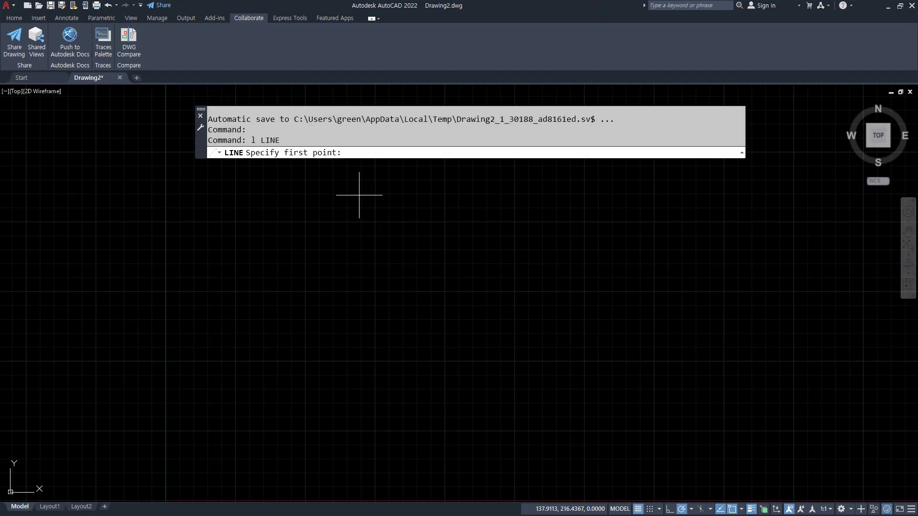
left_click(20, 19)
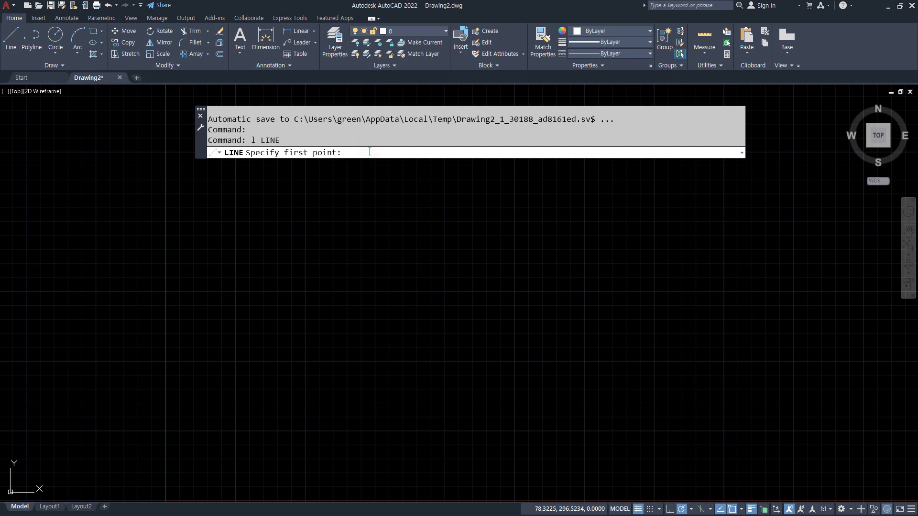
type("10,10")
key("Return")
scroll(243, 481, "up", 8)
mouse_move(93, 464)
middle_mouse_down()
mouse_move(106, 451)
mouse_move(157, 451)
middle_mouse_up()
middle_click_drag(180, 383, 180, 334)
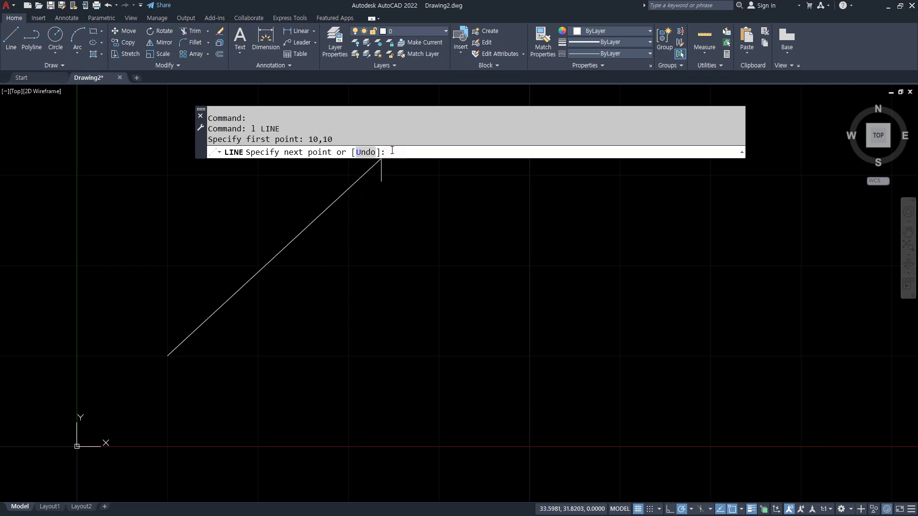
type("40,10")
key("Return")
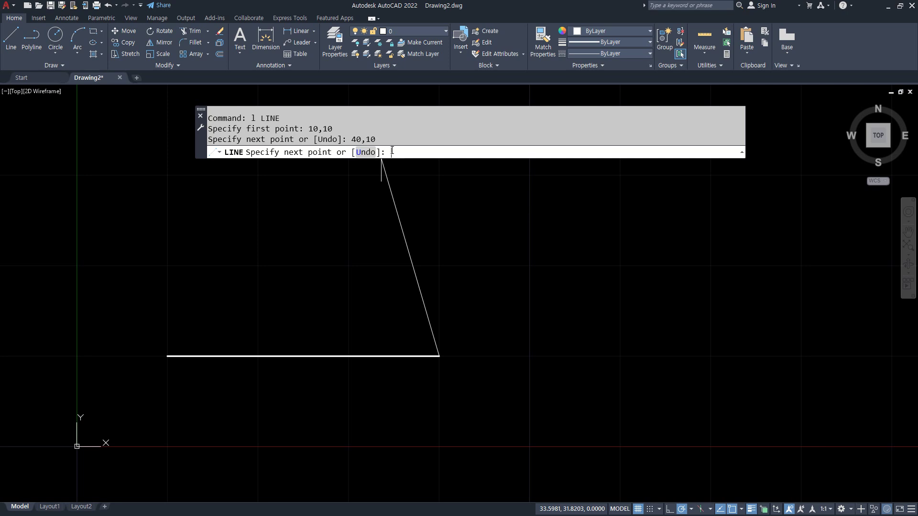
Continue the line through absolute coordinates 40,20, 30,20 and 30,30.
type("40,20")
key("Return")
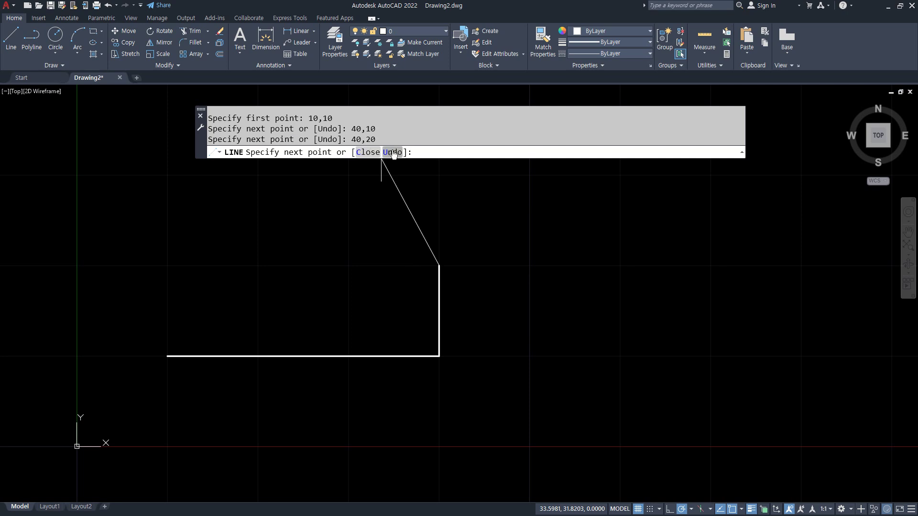
type("30,20")
key("Return")
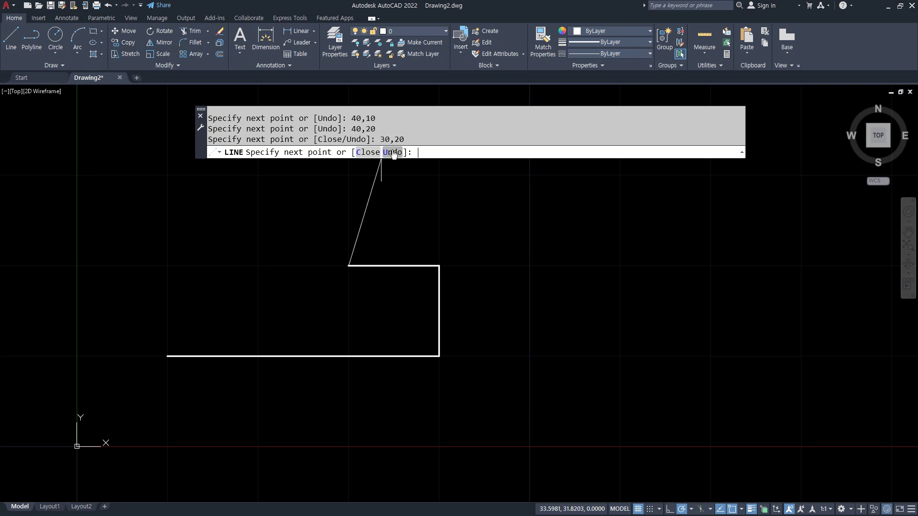
type("30,30")
key("Return")
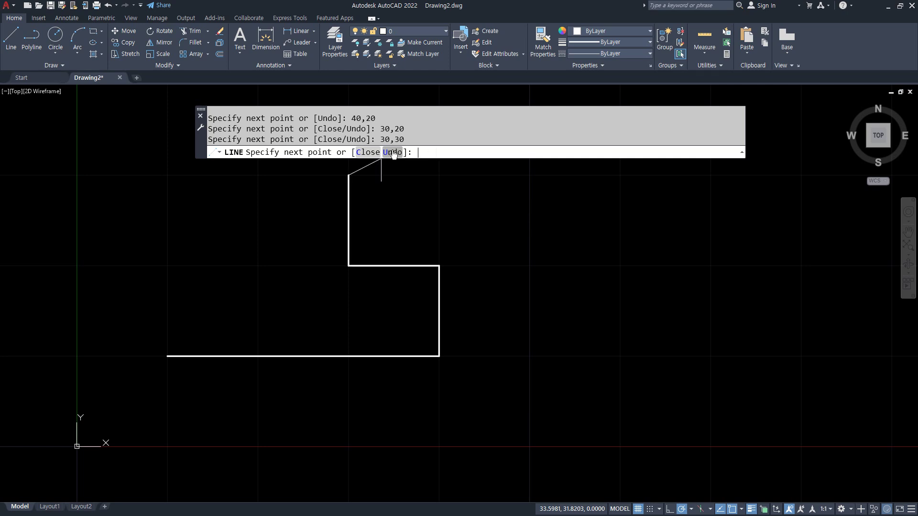
Continue the line through 20,30, 20,20 and 10,20, and close the outline with the Close option.
type("20,30")
key("Return")
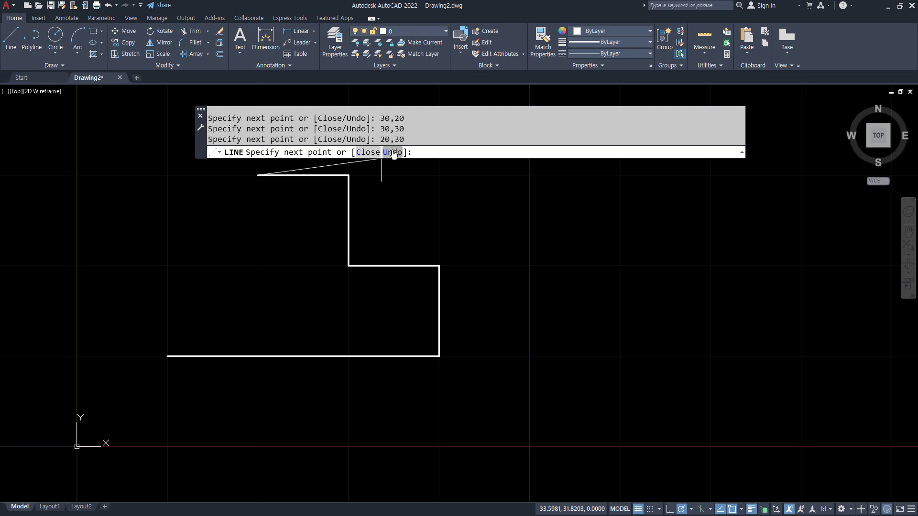
type("20,20")
key("Return")
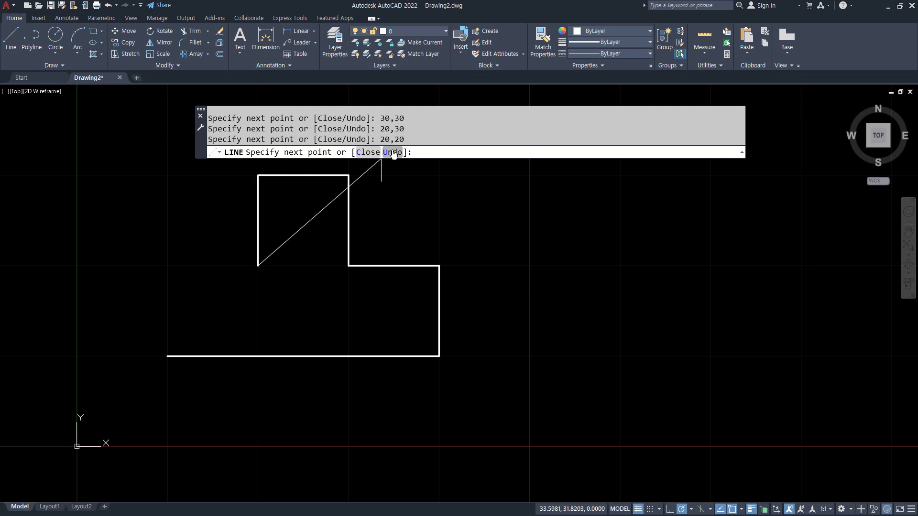
type("10,20")
key("Return")
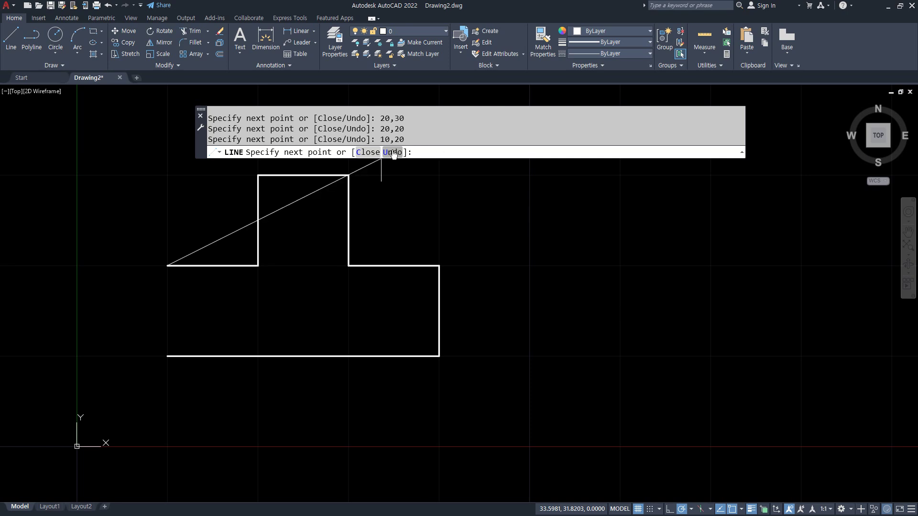
left_click(369, 152)
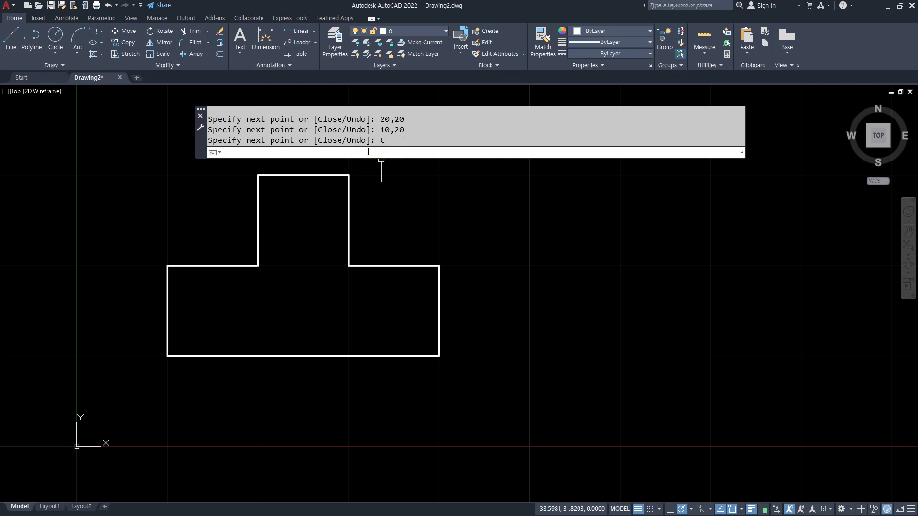
middle_click_drag(335, 231, 465, 293)
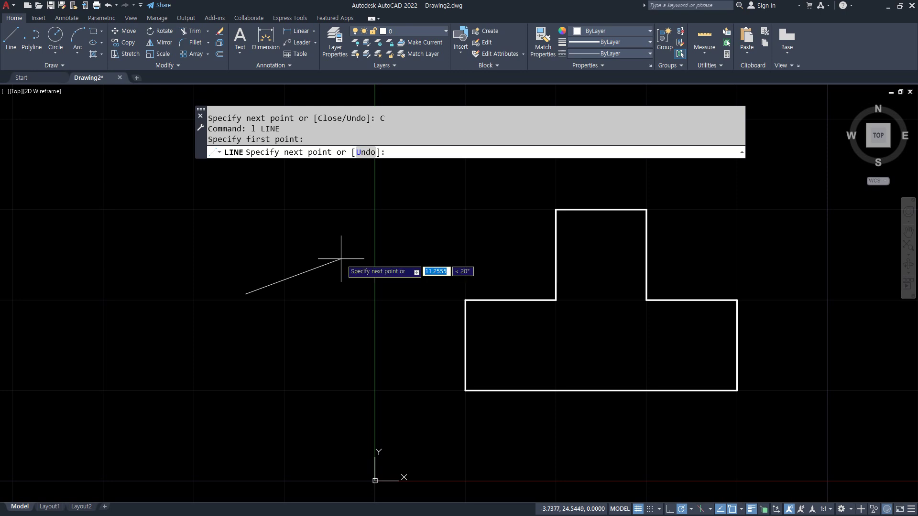
key("Escape")
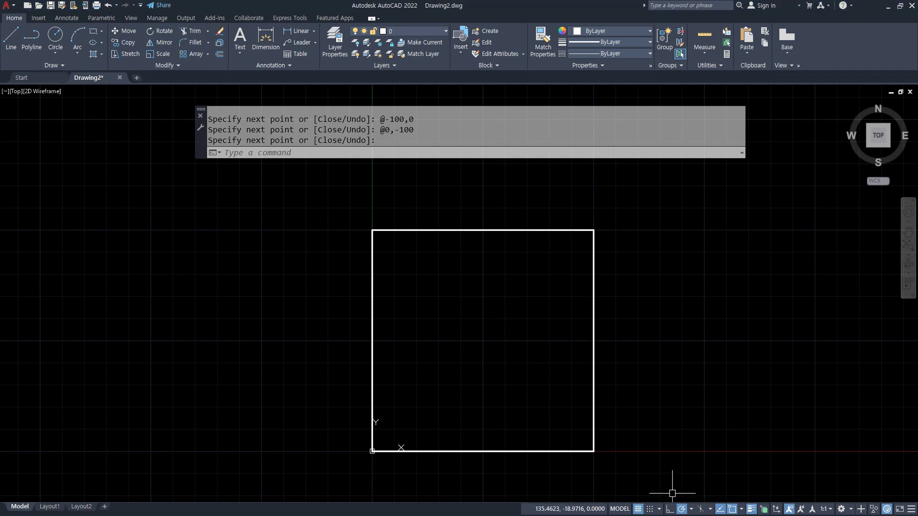
Select all four lines of the 100 by 100 square and erase them.
left_click(653, 481)
left_click(222, 196)
key("Delete")
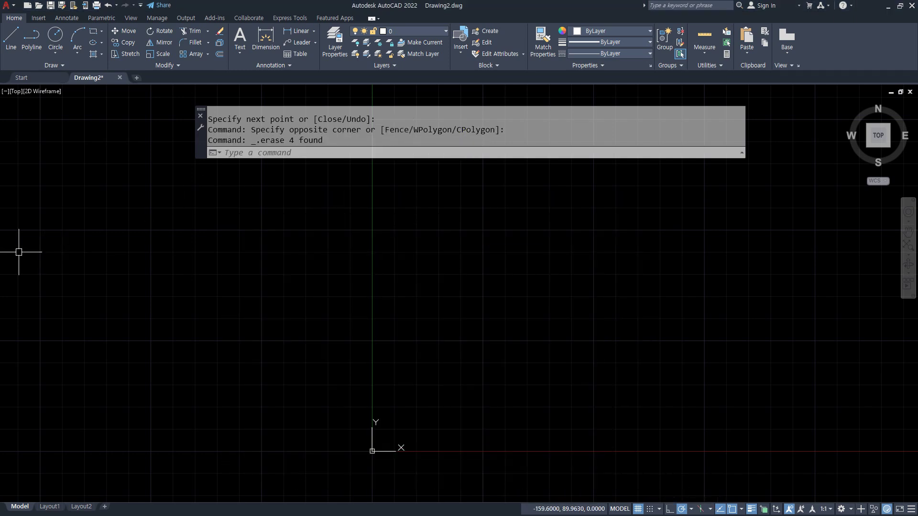
Switch to exercise figure 2 in the browser, trace its lower edges and the slope's horizontal and vertical offsets in red, and write the 60 width.
key("alt+Tab")
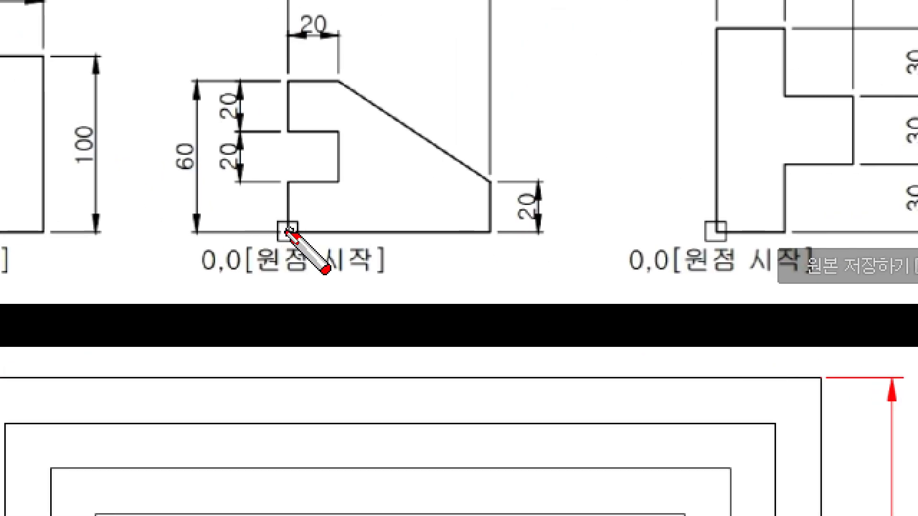
mouse_move(292, 301)
left_mouse_down()
mouse_move(483, 298)
mouse_move(480, 237)
left_mouse_up()
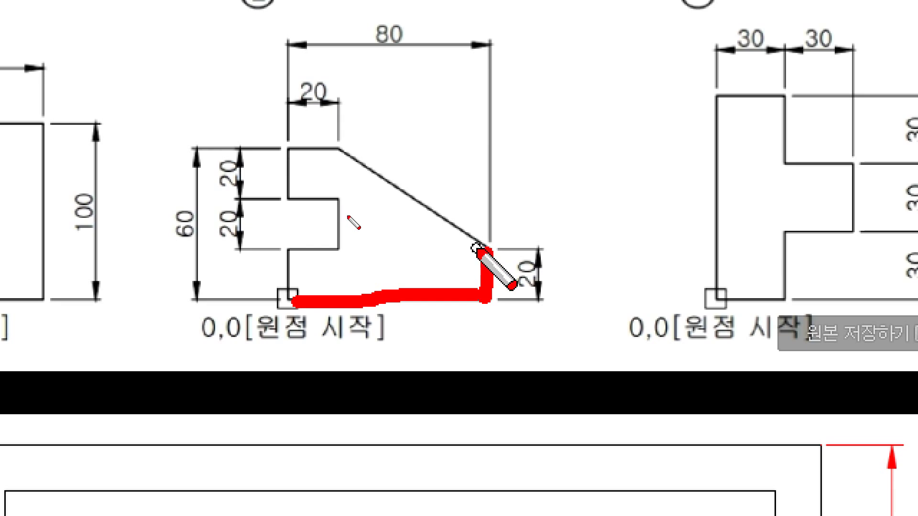
mouse_move(480, 243)
left_mouse_down()
mouse_move(385, 243)
mouse_move(373, 228)
mouse_move(375, 253)
mouse_move(363, 234)
mouse_move(351, 147)
mouse_move(383, 169)
left_mouse_up()
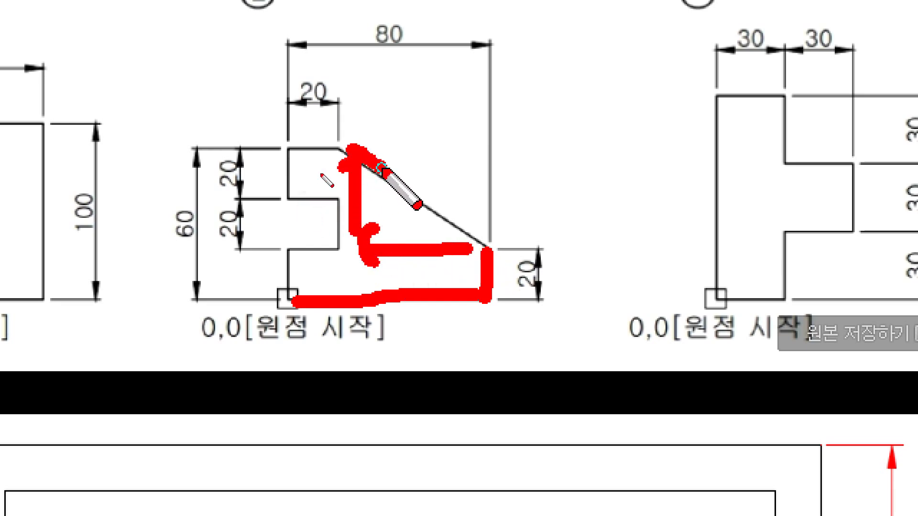
left_click_drag(351, 127, 477, 131)
mouse_move(395, 61)
left_mouse_down()
mouse_move(412, 102)
mouse_move(397, 98)
mouse_move(446, 83)
mouse_move(421, 96)
left_mouse_up()
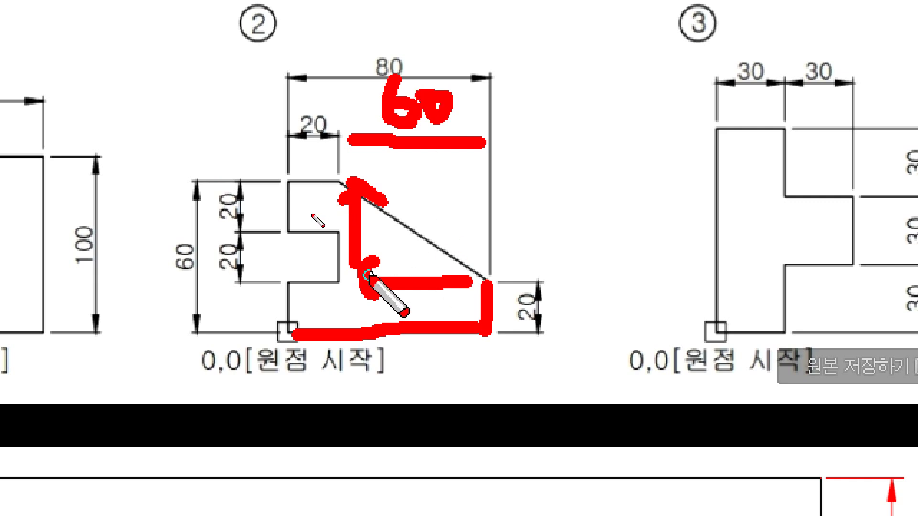